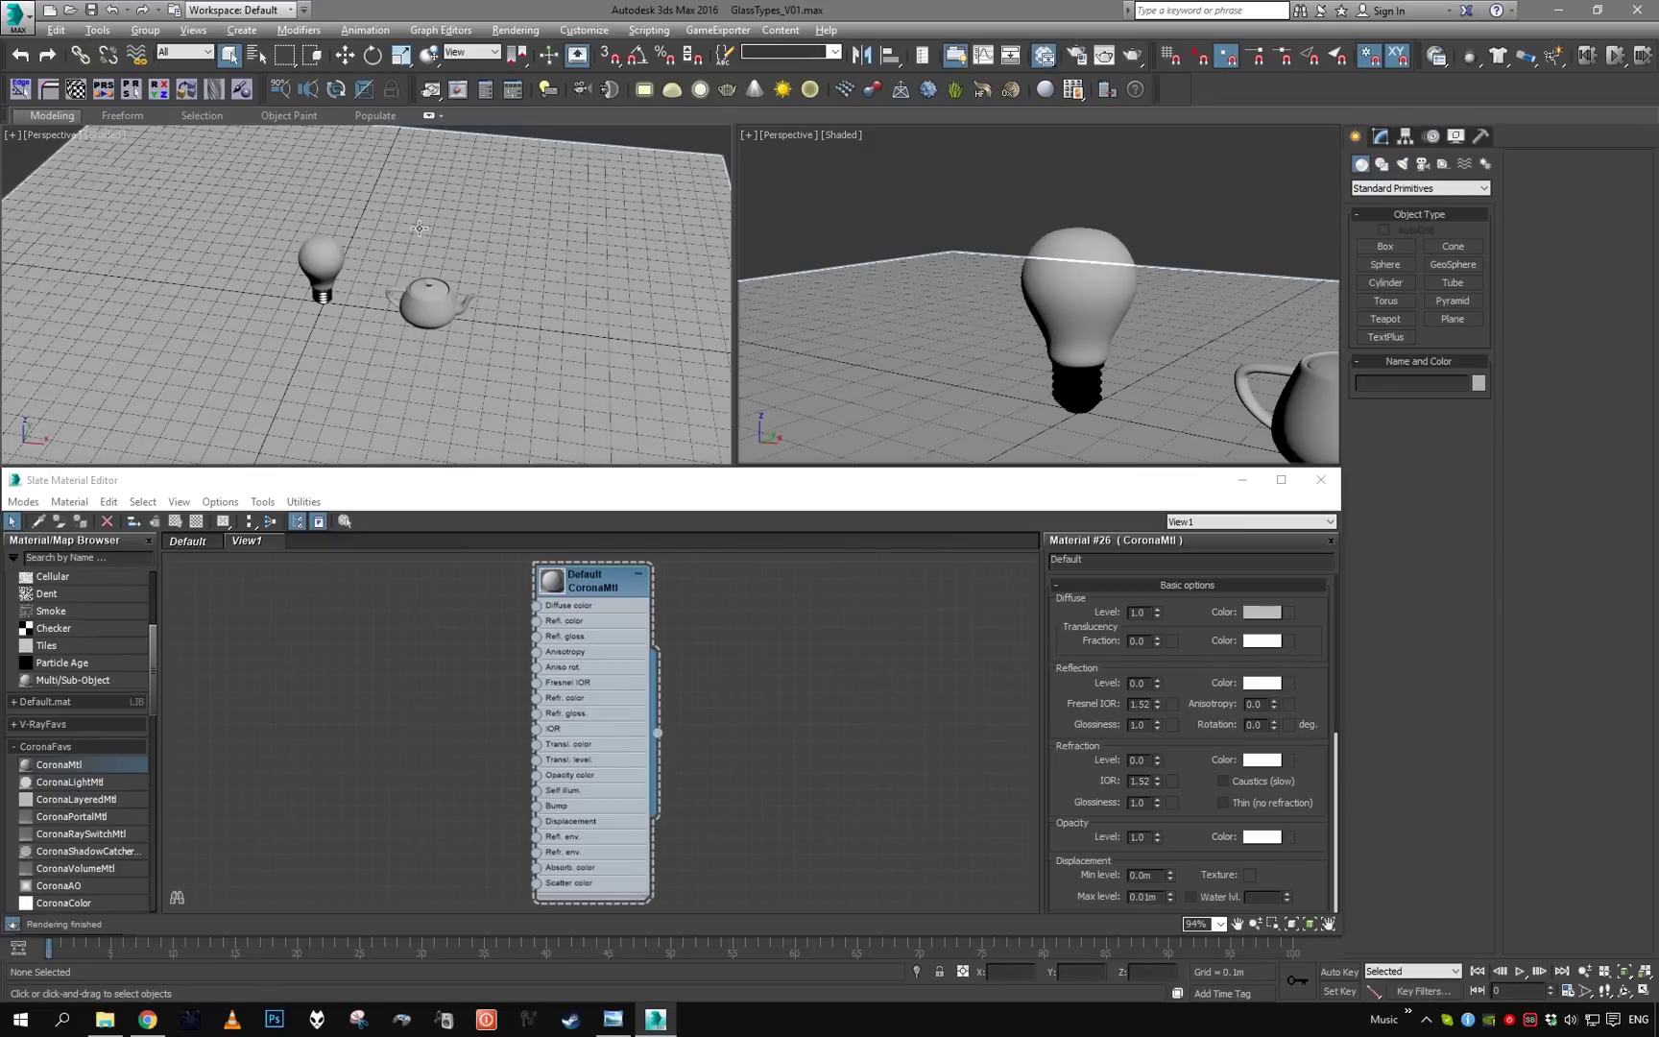
Examine the light bulb and teapot in the perspective view and review the CoronaMtl's basic options
{"action": "middle_click_drag", "start_coordinate": [481, 275], "coordinate": [511, 211]}
{"action": "scroll", "coordinate": [475, 312], "scroll_direction": "up", "scroll_amount": 3}
{"action": "scroll", "coordinate": [540, 251], "scroll_direction": "up", "scroll_amount": 3}
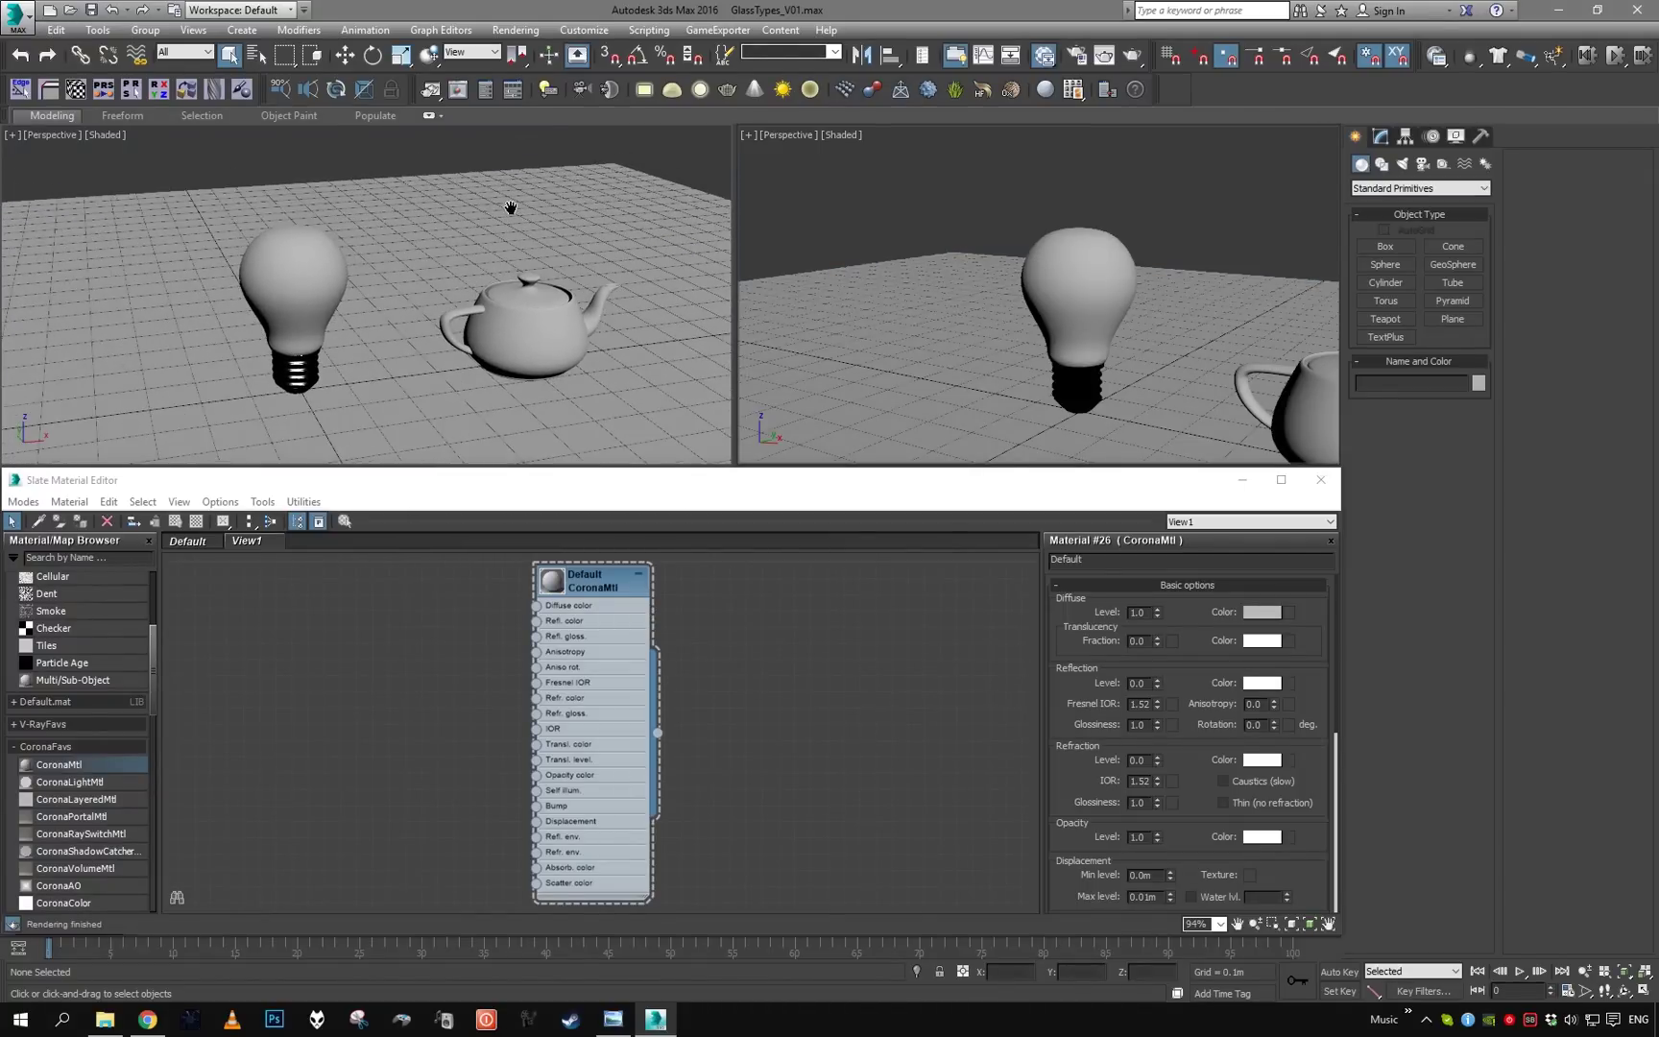
{"action": "left_click_drag", "start_coordinate": [1200, 773], "coordinate": [1188, 709]}
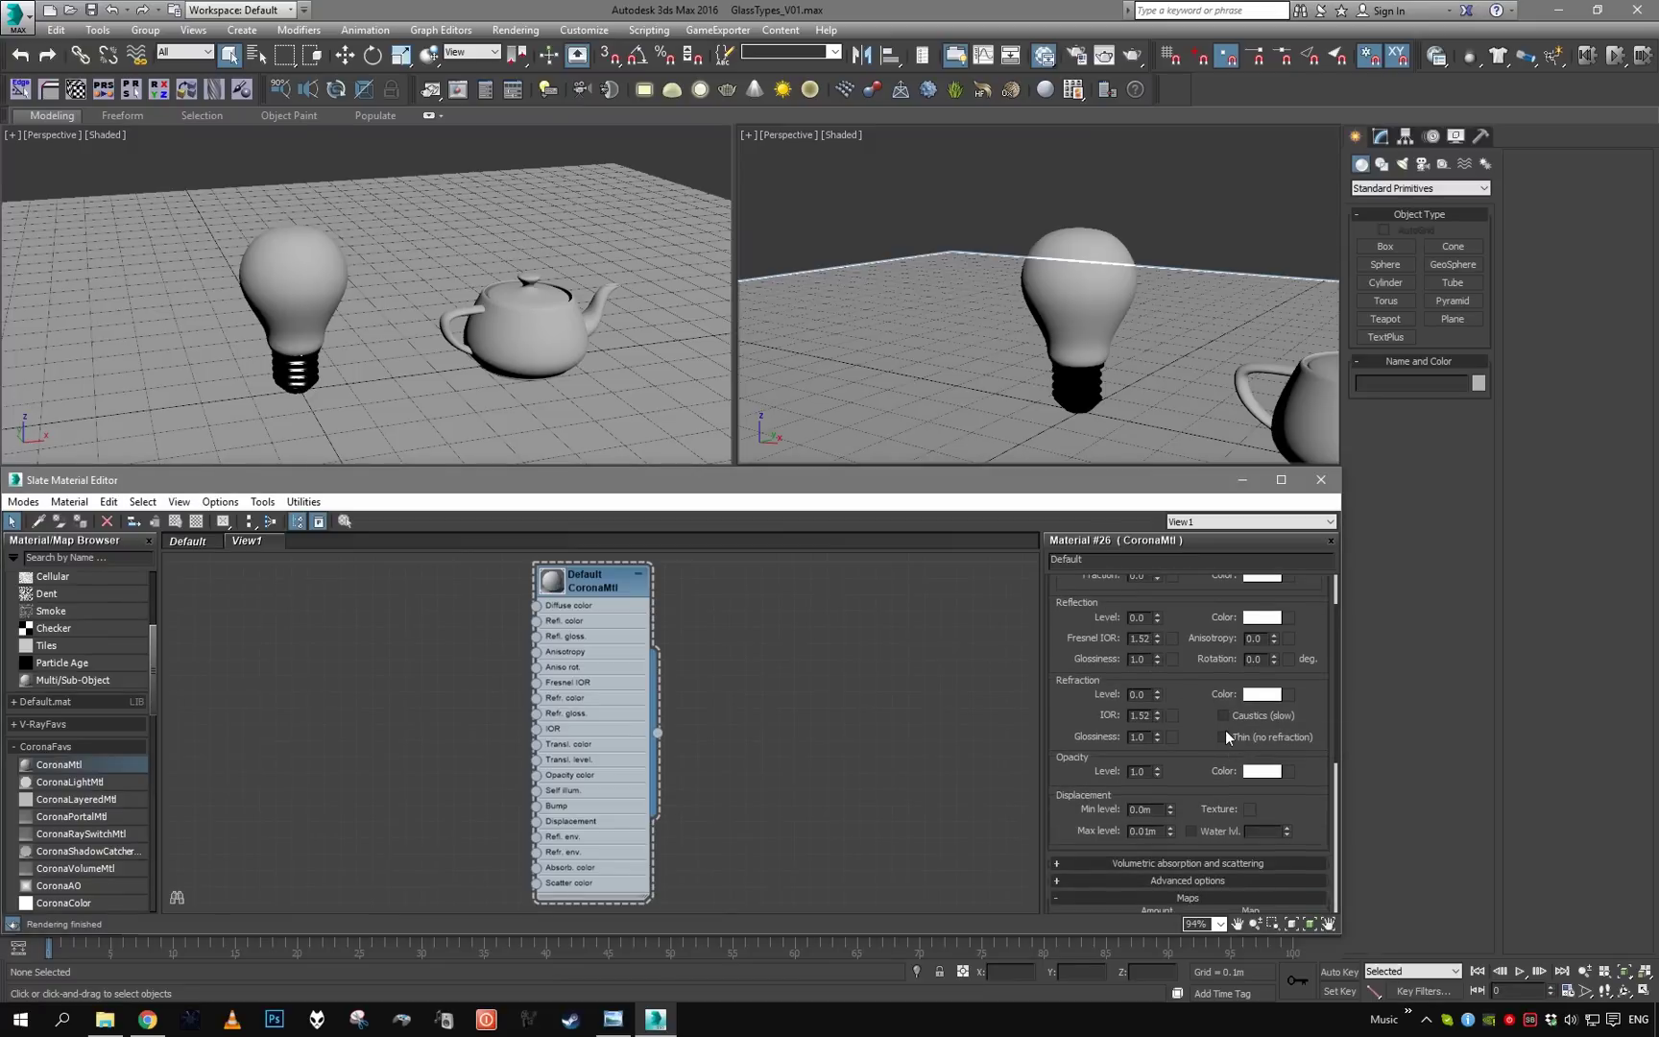
{"action": "left_click_drag", "start_coordinate": [1192, 675], "coordinate": [1190, 699]}
{"action": "middle_click_drag", "start_coordinate": [497, 317], "coordinate": [457, 357]}
{"action": "scroll", "coordinate": [529, 366], "scroll_direction": "down", "scroll_amount": 3}
{"action": "middle_click_drag", "start_coordinate": [576, 362], "coordinate": [506, 321], "text": "alt"}
{"action": "scroll", "coordinate": [530, 366], "scroll_direction": "up", "scroll_amount": 3}
{"action": "scroll", "coordinate": [384, 298], "scroll_direction": "up", "scroll_amount": 4}
{"action": "middle_click_drag", "start_coordinate": [317, 279], "coordinate": [392, 306]}
{"action": "scroll", "coordinate": [480, 322], "scroll_direction": "down", "scroll_amount": 3}
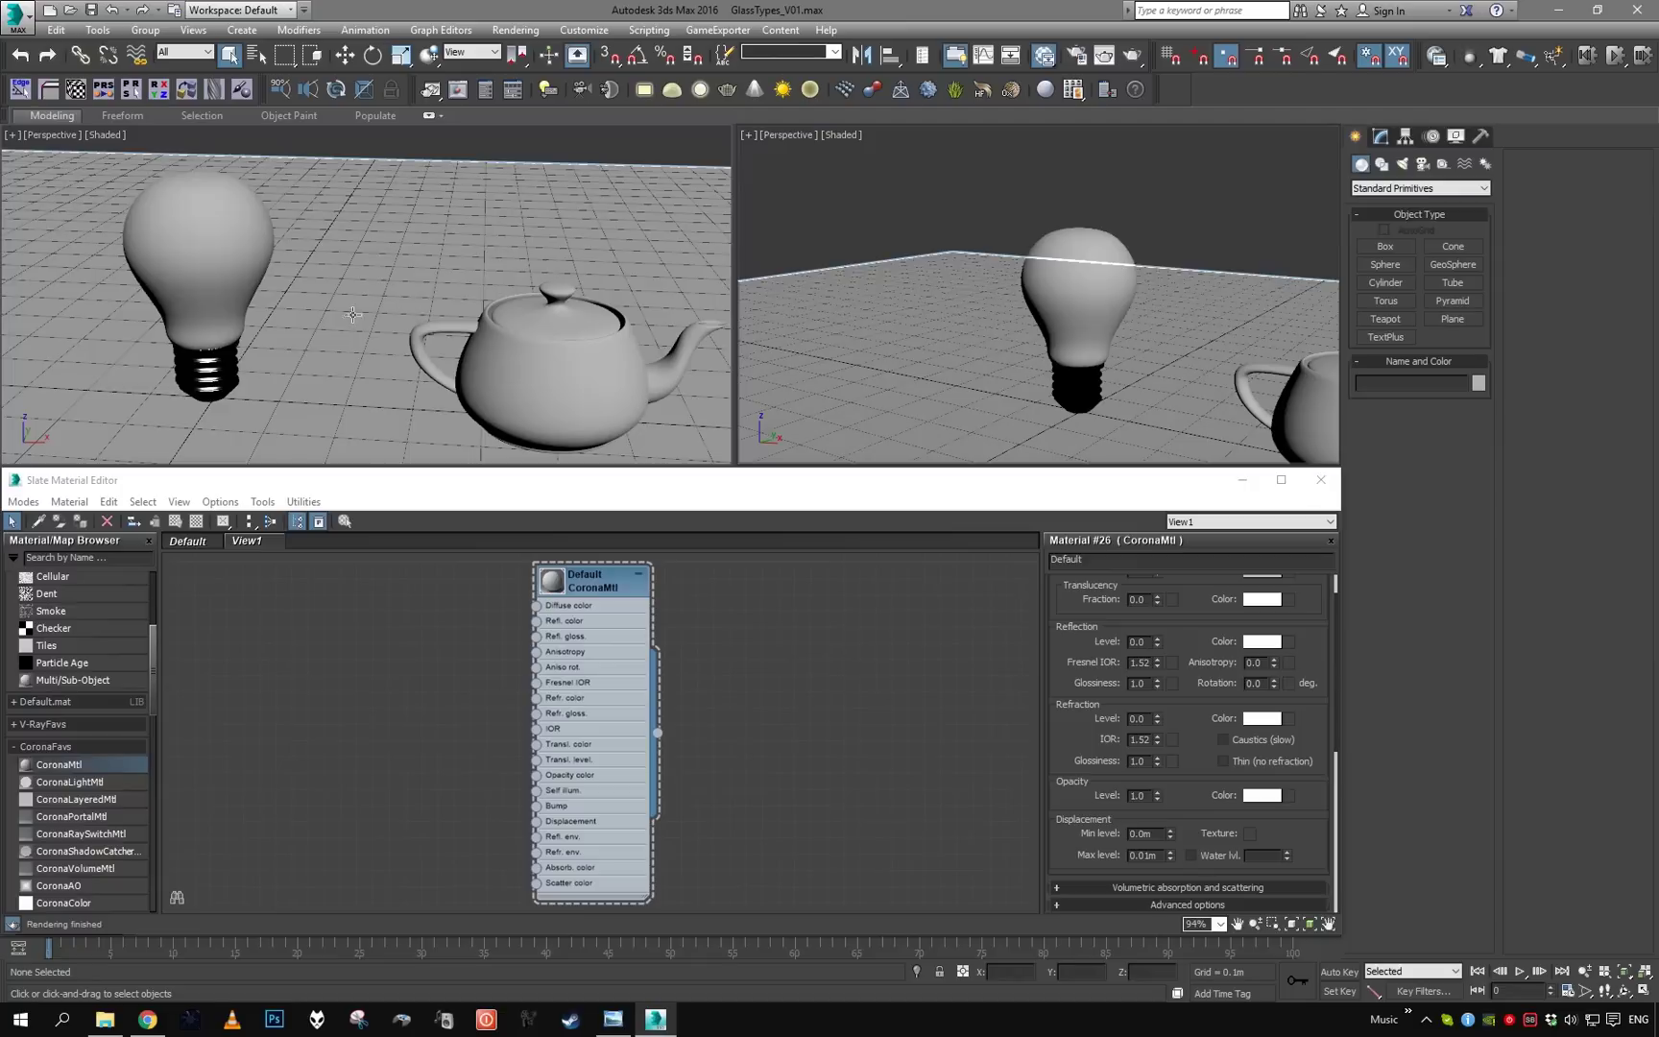
{"action": "scroll", "coordinate": [552, 362], "scroll_direction": "down", "scroll_amount": 2}
{"action": "middle_click_drag", "start_coordinate": [552, 305], "coordinate": [466, 351]}
Switch the second perspective viewport to Corona Interactive and start the interactive rendering session
{"action": "left_click", "coordinate": [789, 141]}
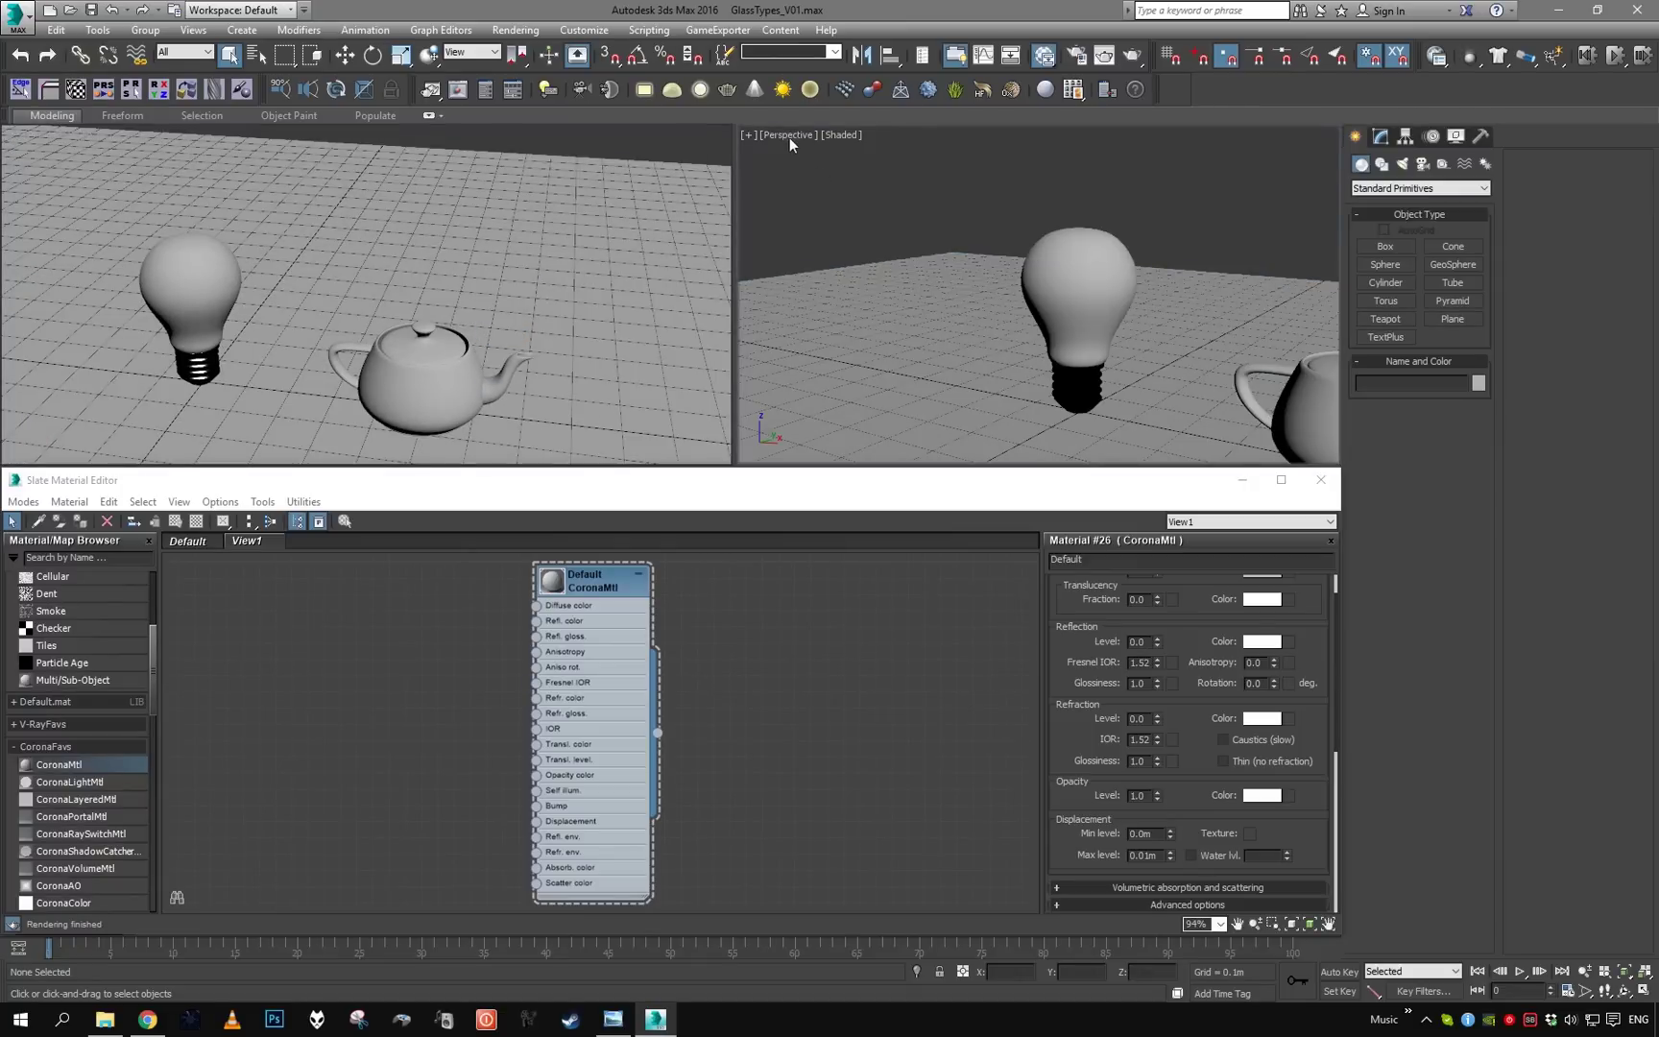
{"action": "left_click", "coordinate": [790, 139]}
{"action": "mouse_move", "coordinate": [864, 411]}
{"action": "left_click", "coordinate": [1121, 570]}
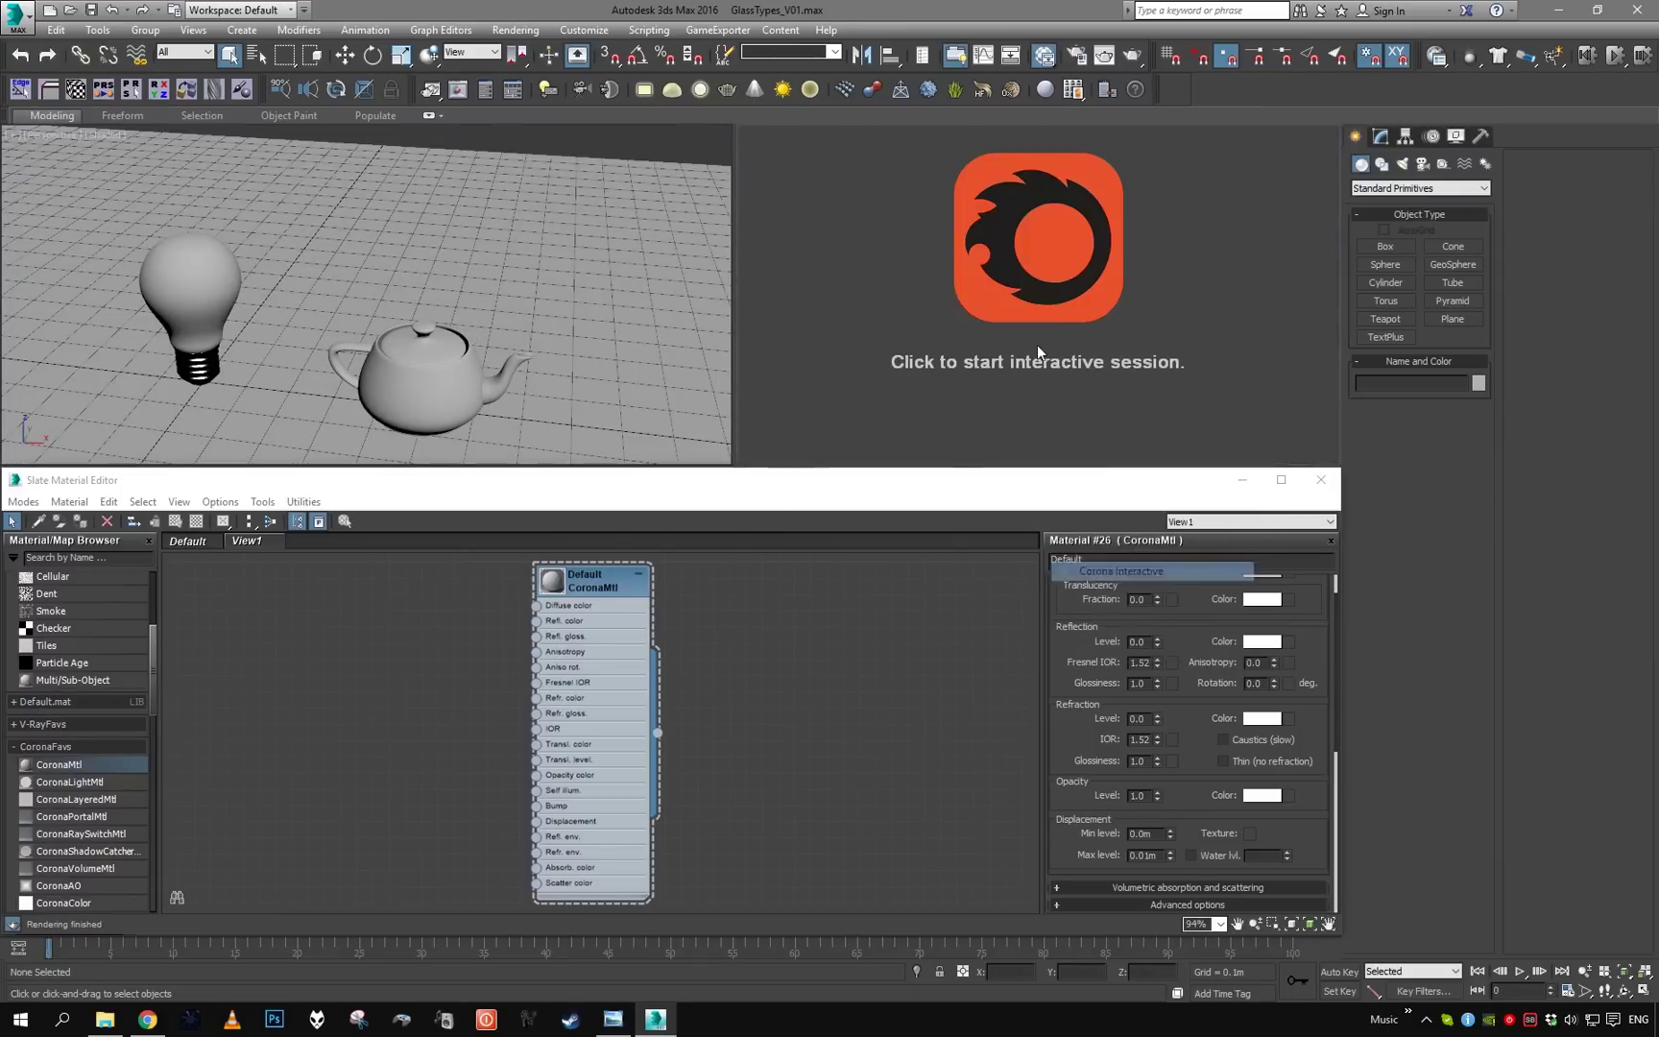
{"action": "left_click", "coordinate": [1037, 354]}
Create a spherical CoronaLight of about 0.17 m radius on the floor beyond the teapot and raise it to about 0.55 m
{"action": "scroll", "coordinate": [495, 331], "scroll_direction": "down", "scroll_amount": 5}
{"action": "scroll", "coordinate": [511, 302], "scroll_direction": "up", "scroll_amount": 2}
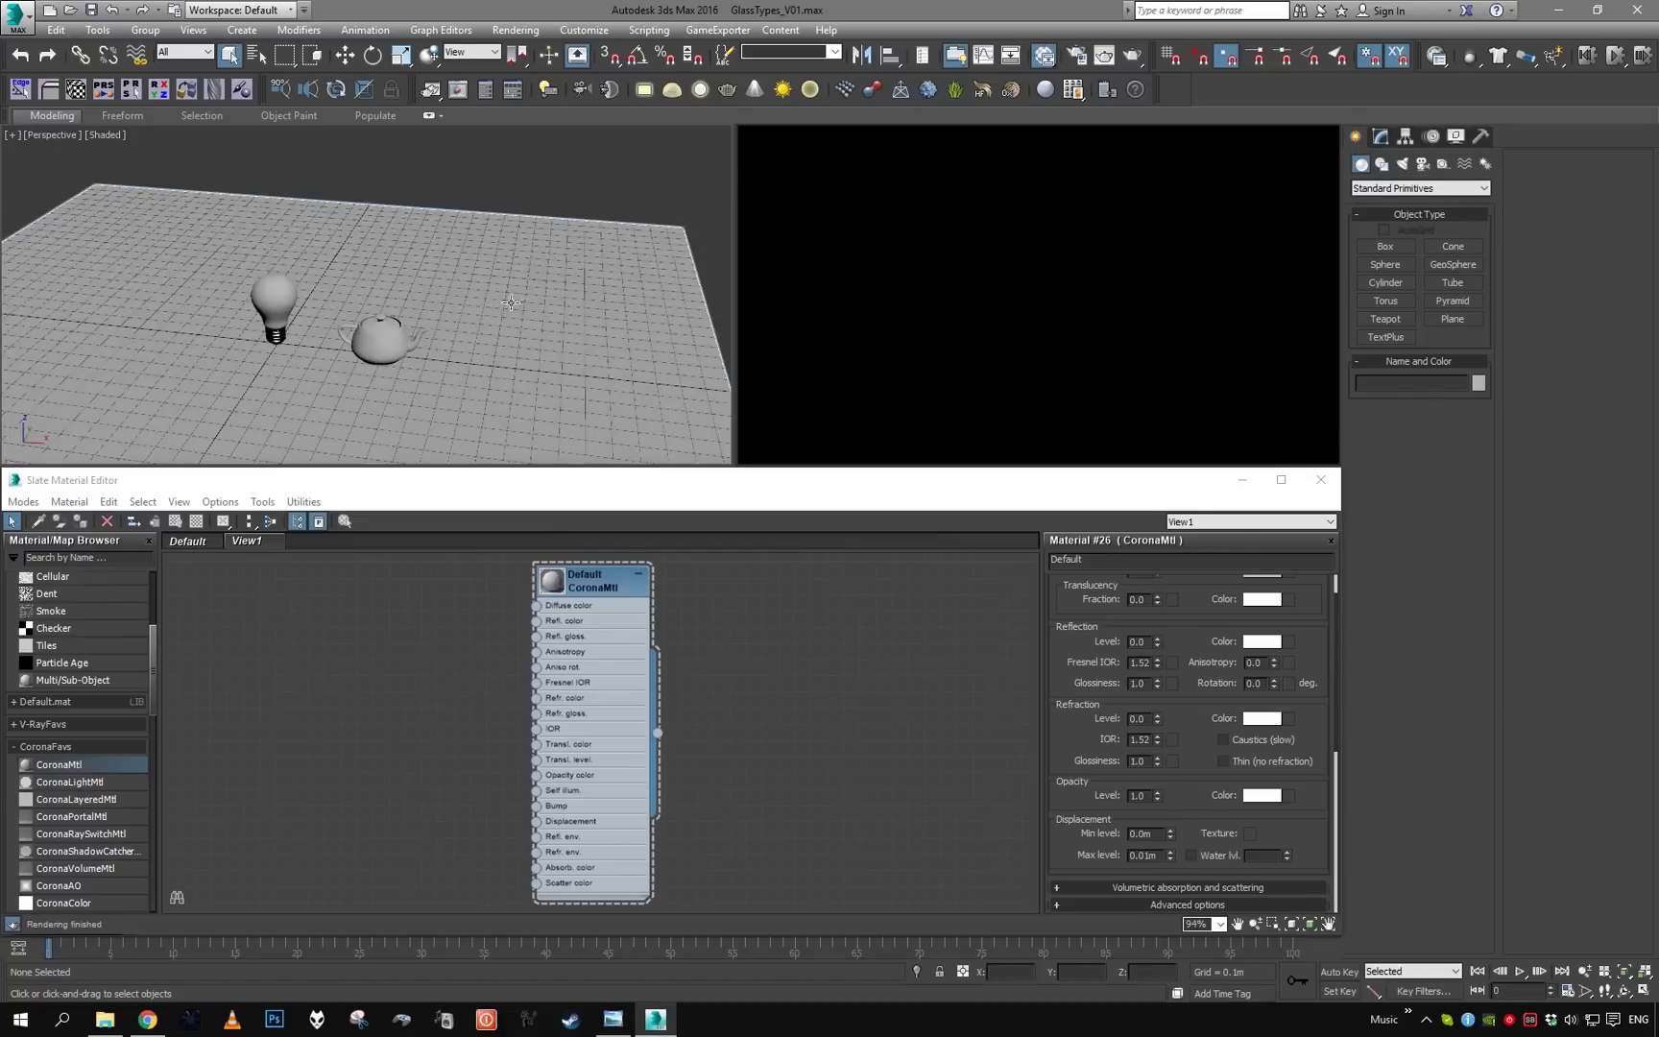
{"action": "scroll", "coordinate": [511, 302], "scroll_direction": "down", "scroll_amount": 2}
{"action": "scroll", "coordinate": [490, 331], "scroll_direction": "up", "scroll_amount": 3}
{"action": "scroll", "coordinate": [471, 265], "scroll_direction": "down", "scroll_amount": 1}
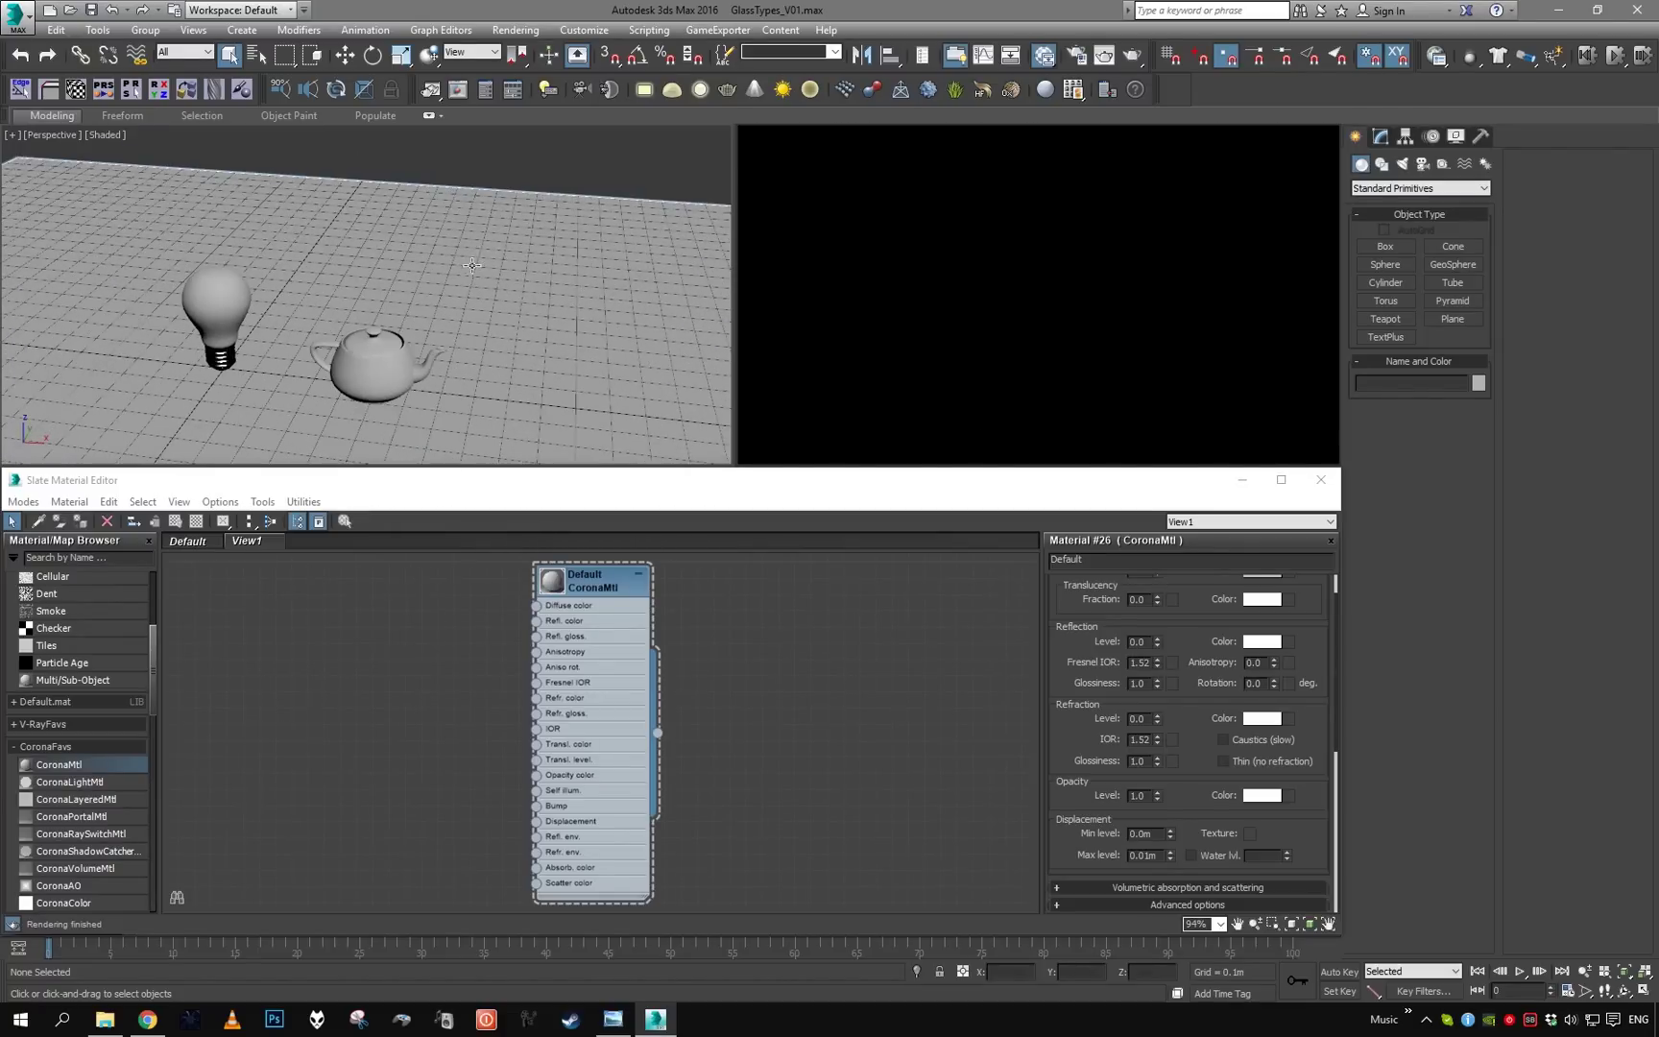
{"action": "scroll", "coordinate": [533, 269], "scroll_direction": "down", "scroll_amount": 1}
{"action": "left_click", "coordinate": [1402, 164]}
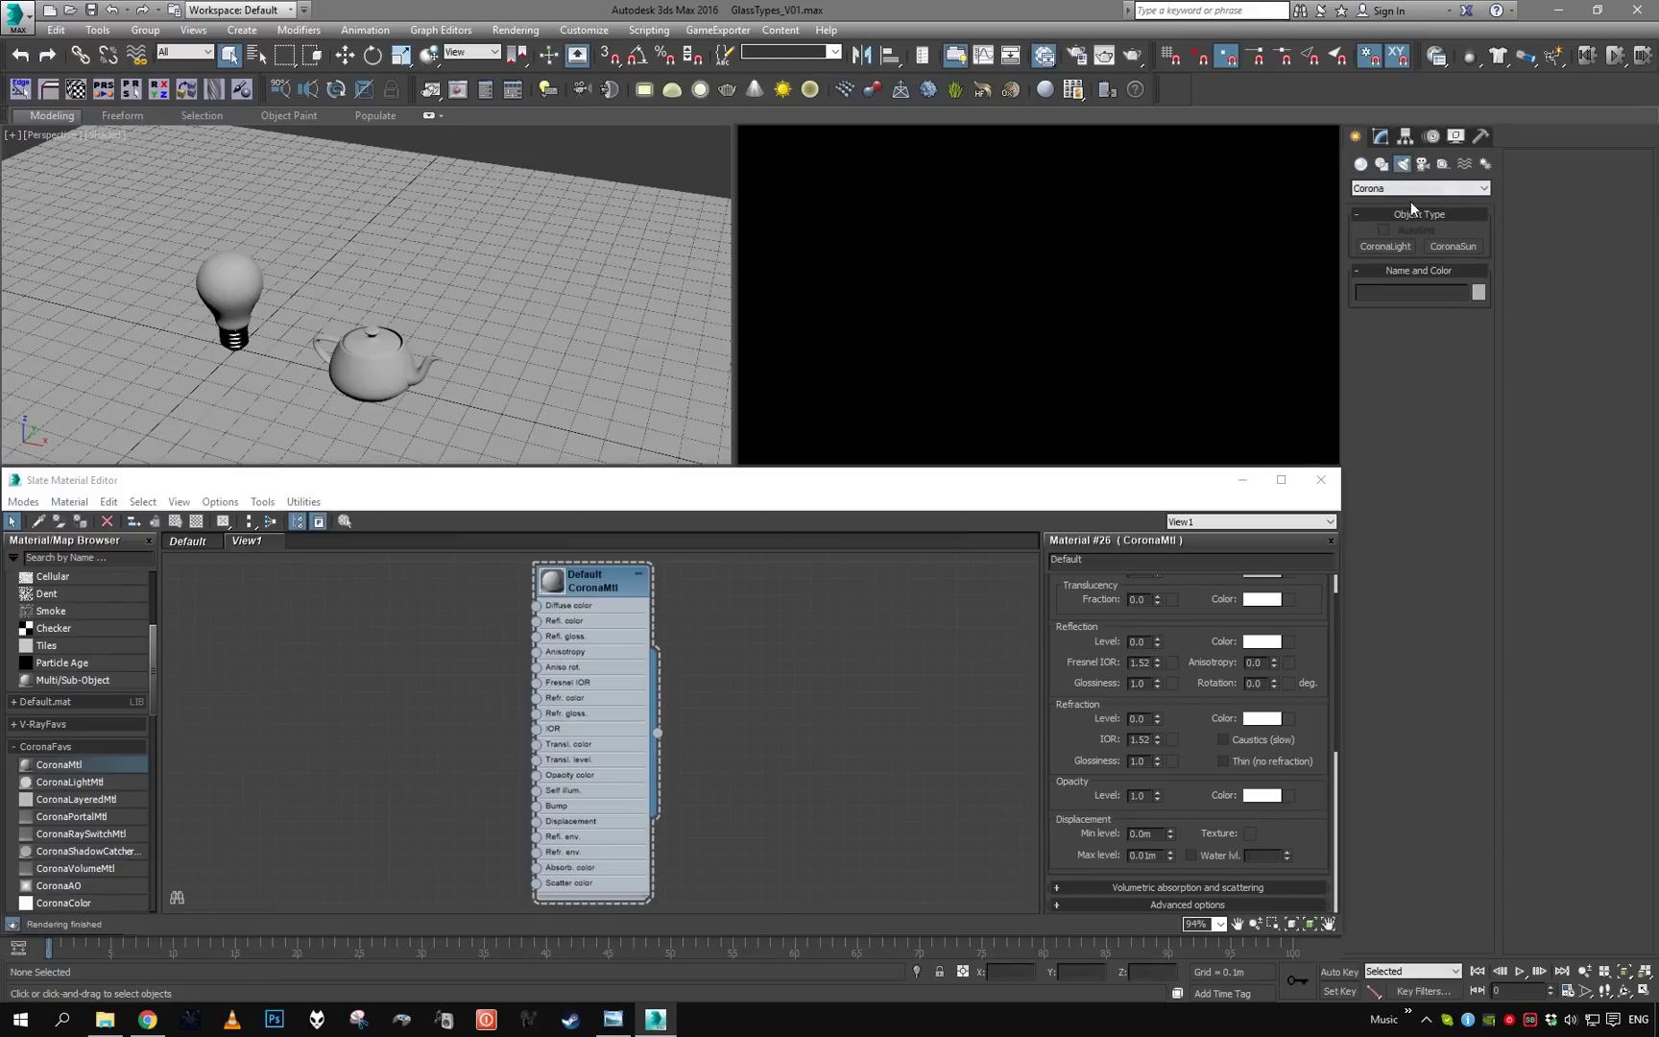
{"action": "left_click", "coordinate": [1386, 246]}
{"action": "left_click_drag", "start_coordinate": [603, 242], "coordinate": [605, 242]}
{"action": "mouse_move", "coordinate": [604, 242]}
{"action": "middle_mouse_down"}
{"action": "mouse_move", "coordinate": [588, 269]}
{"action": "mouse_move", "coordinate": [599, 244]}
{"action": "middle_mouse_up"}
{"action": "key", "text": "w"}
{"action": "left_click_drag", "start_coordinate": [600, 240], "coordinate": [613, 128]}
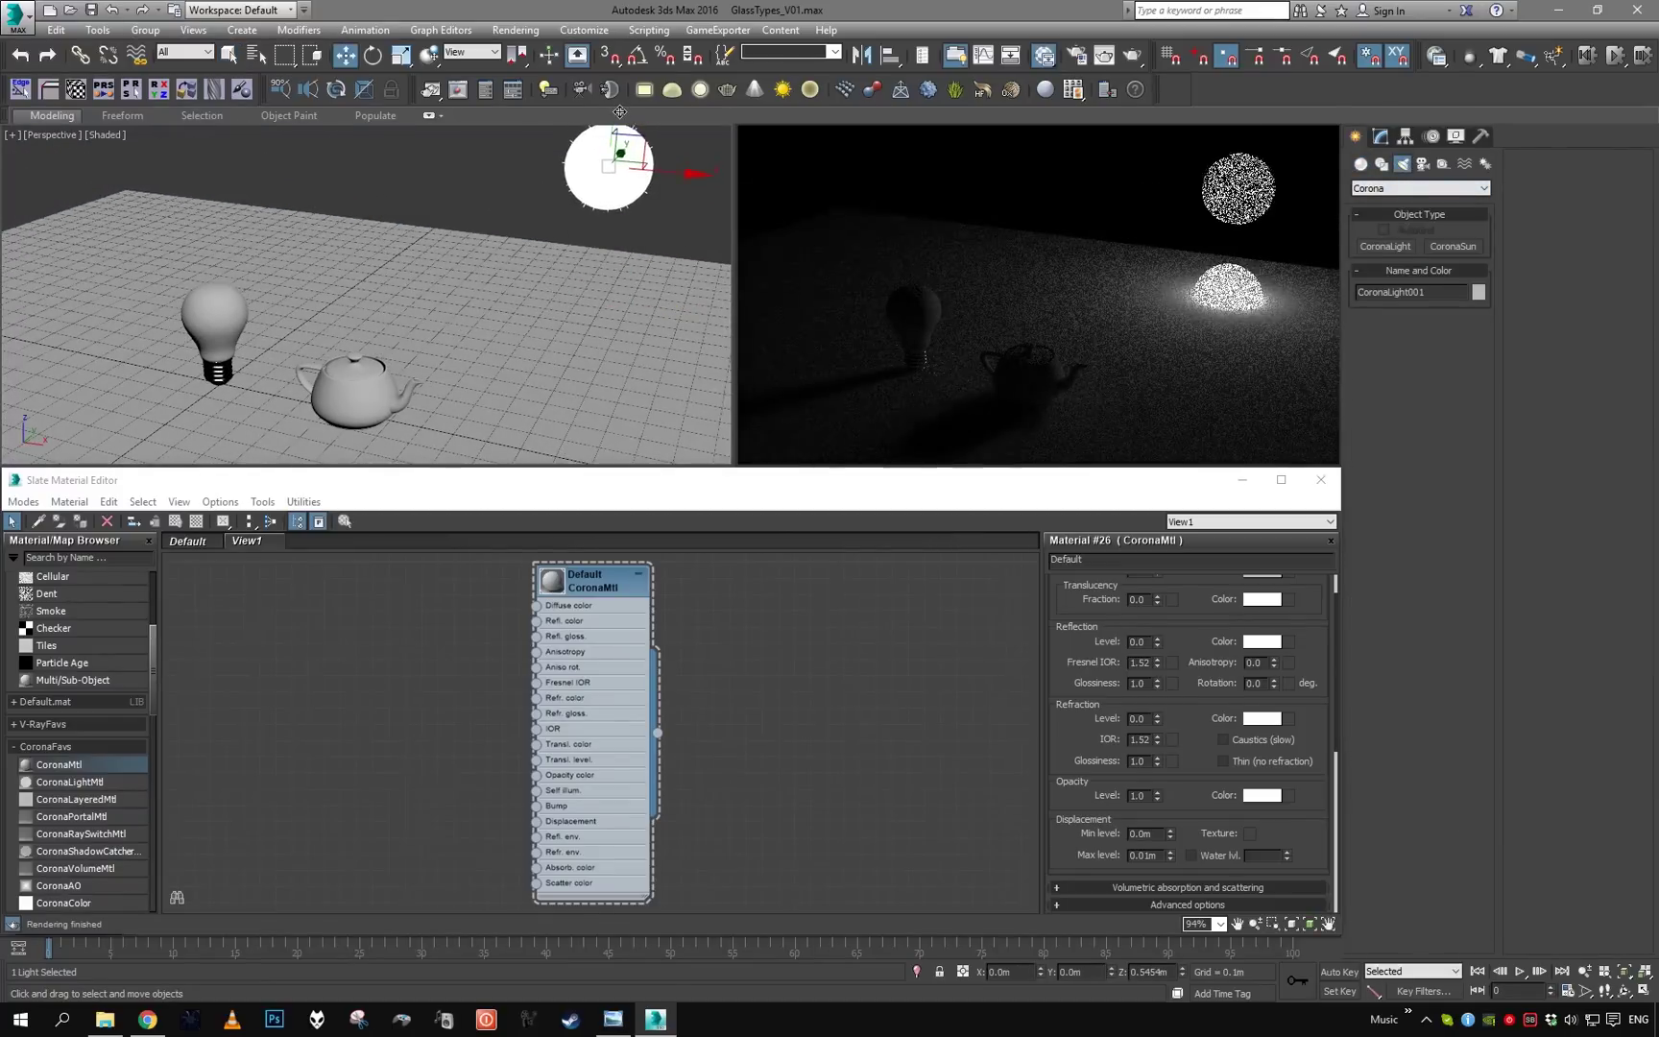
Raise the Corona light's intensity in stages of 5 and 50 up to 250
{"action": "left_click", "coordinate": [1380, 137]}
{"action": "double_click", "coordinate": [1387, 550]}
{"action": "type", "text": "5"}
{"action": "key", "text": "Return"}
{"action": "type", "text": "50"}
{"action": "key", "text": "Return"}
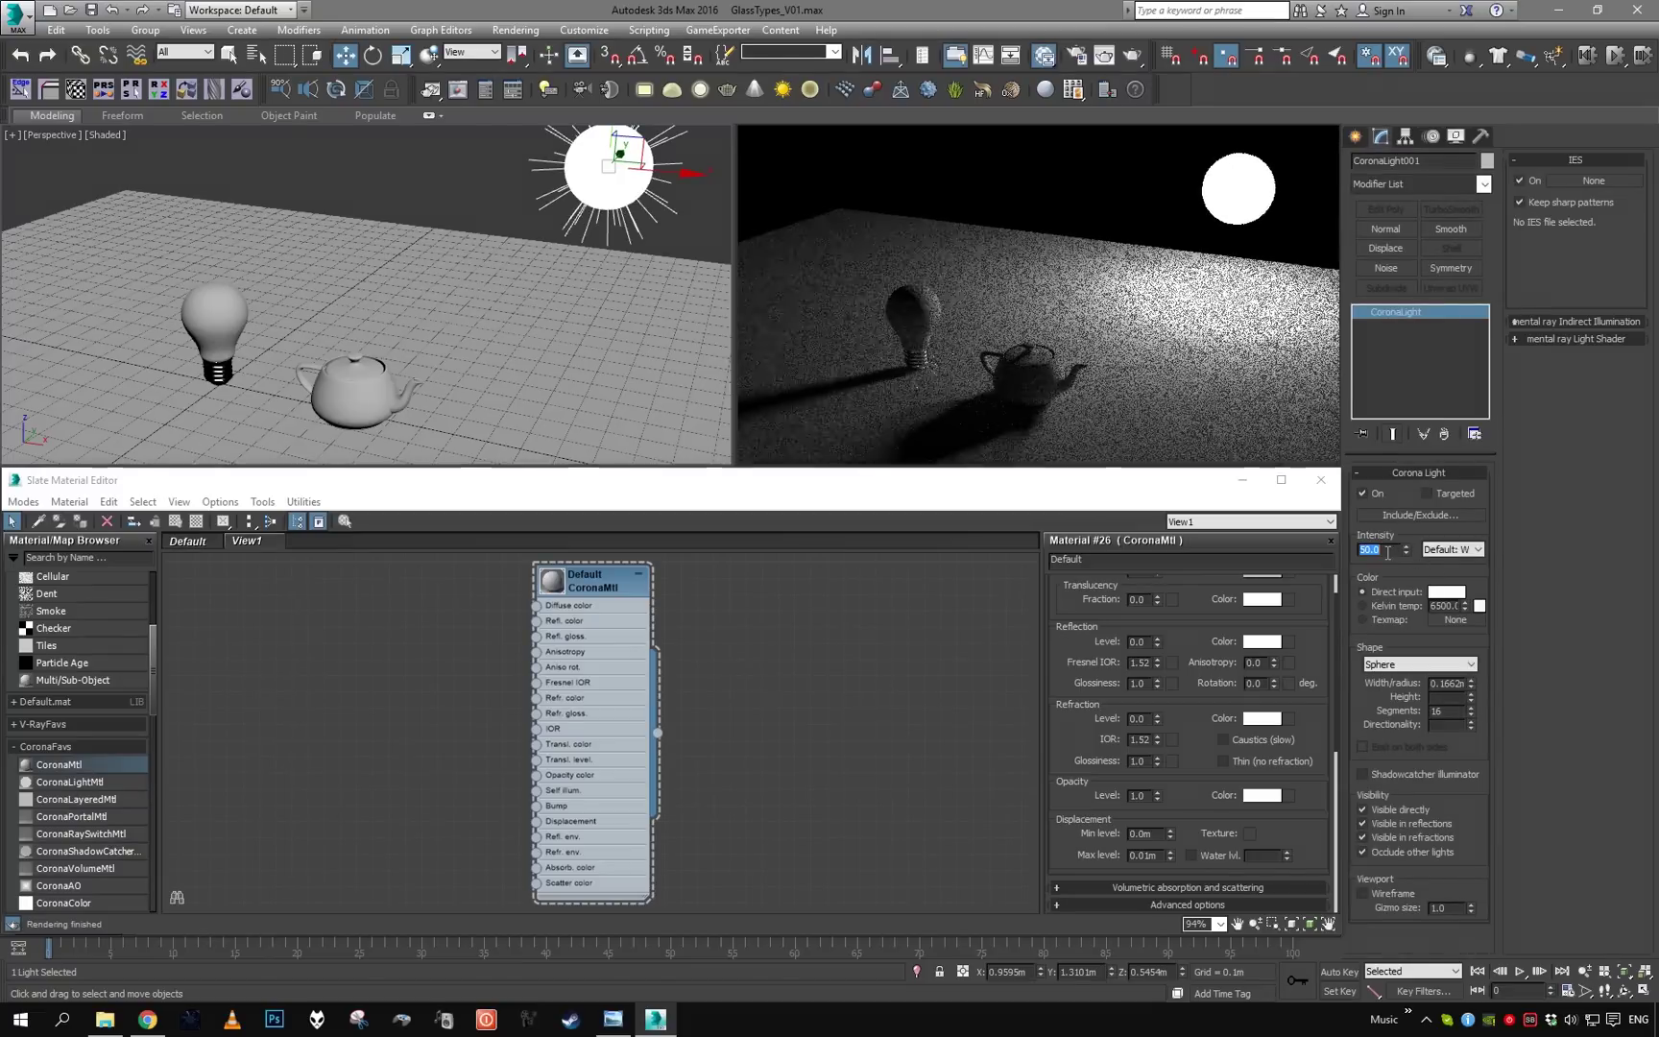
{"action": "type", "text": "250"}
{"action": "key", "text": "Return"}
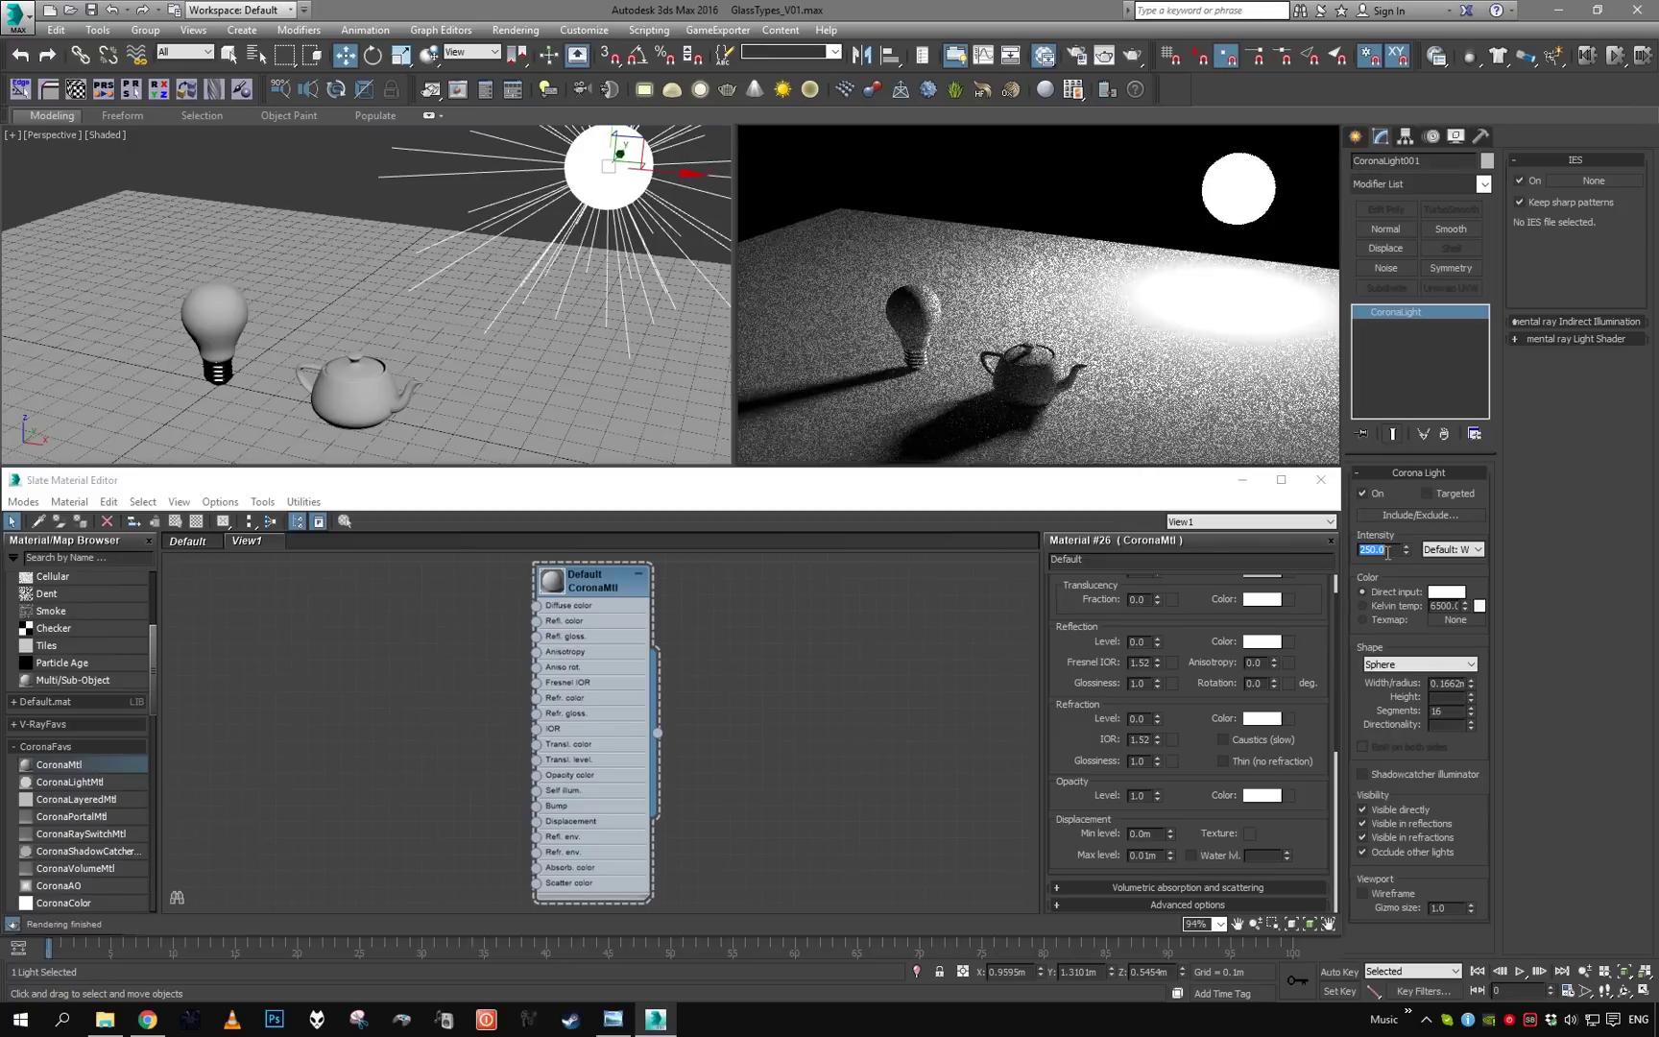
Set the CoronaMtl's diffuse level to 0
{"action": "scroll", "coordinate": [441, 269], "scroll_direction": "up", "scroll_amount": 2}
{"action": "middle_click_drag", "start_coordinate": [441, 269], "coordinate": [466, 227]}
{"action": "scroll", "coordinate": [451, 248], "scroll_direction": "up", "scroll_amount": 3}
{"action": "scroll", "coordinate": [464, 227], "scroll_direction": "up", "scroll_amount": 3}
{"action": "key", "text": "q"}
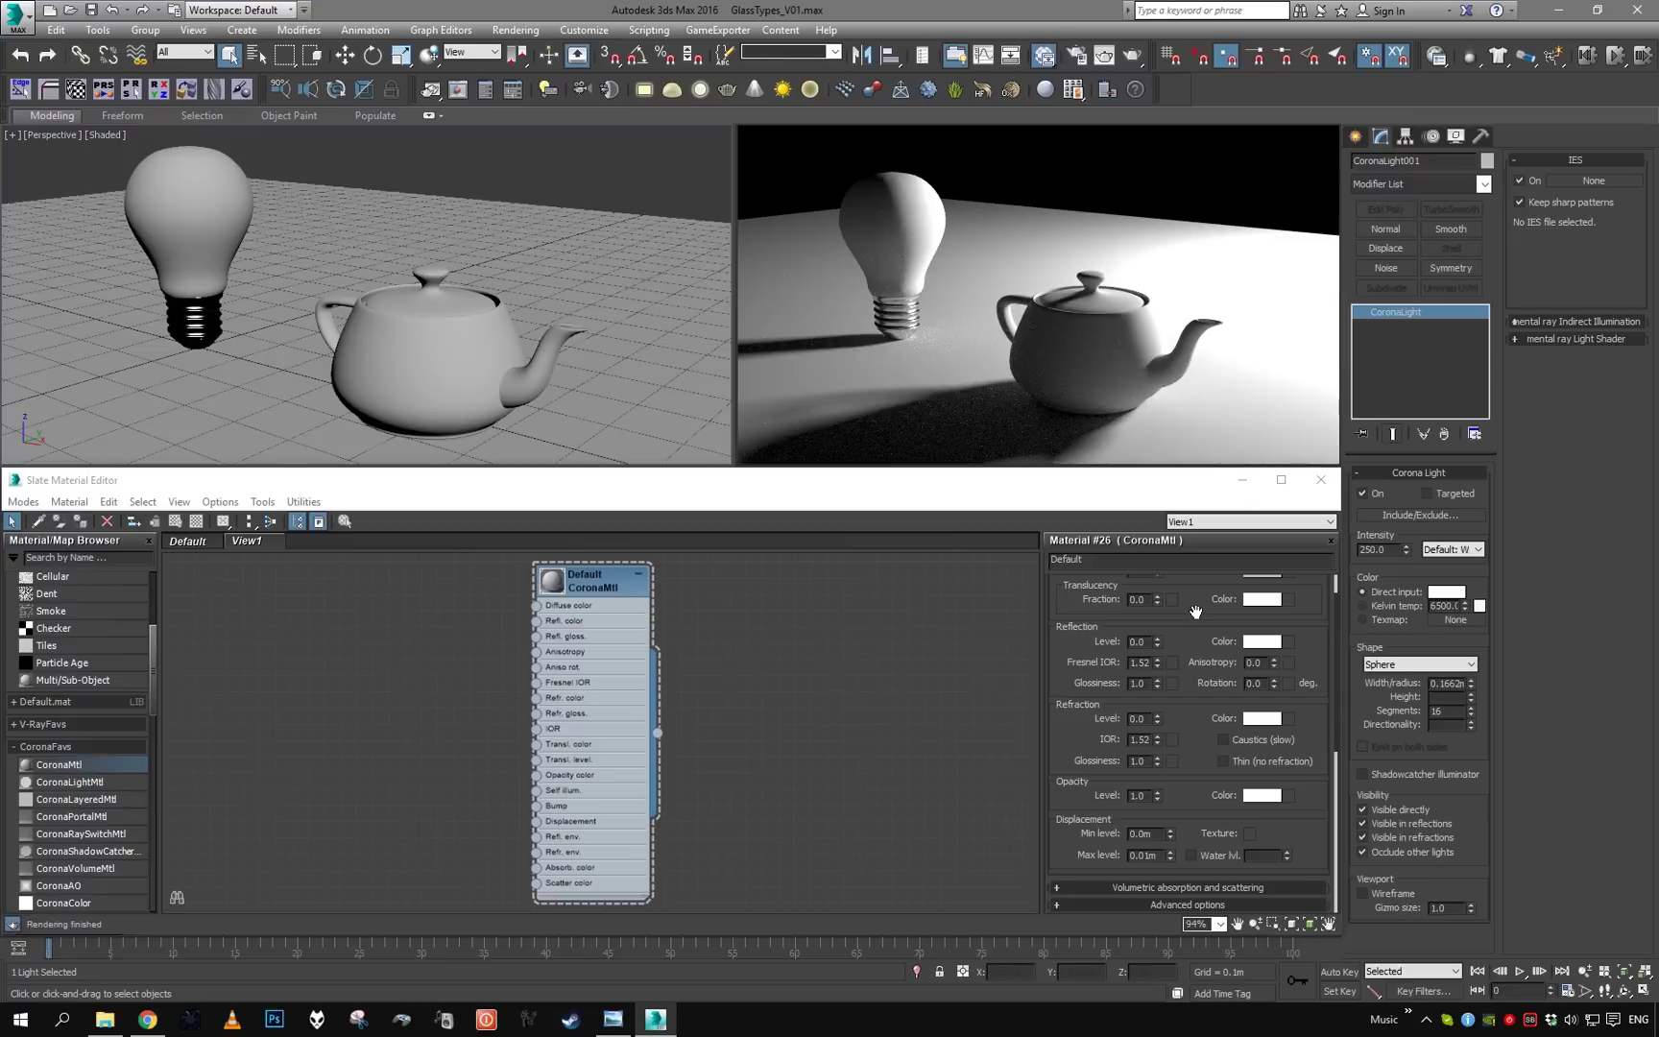
{"action": "left_click_drag", "start_coordinate": [1195, 611], "coordinate": [1199, 653]}
{"action": "right_click", "coordinate": [1157, 615]}
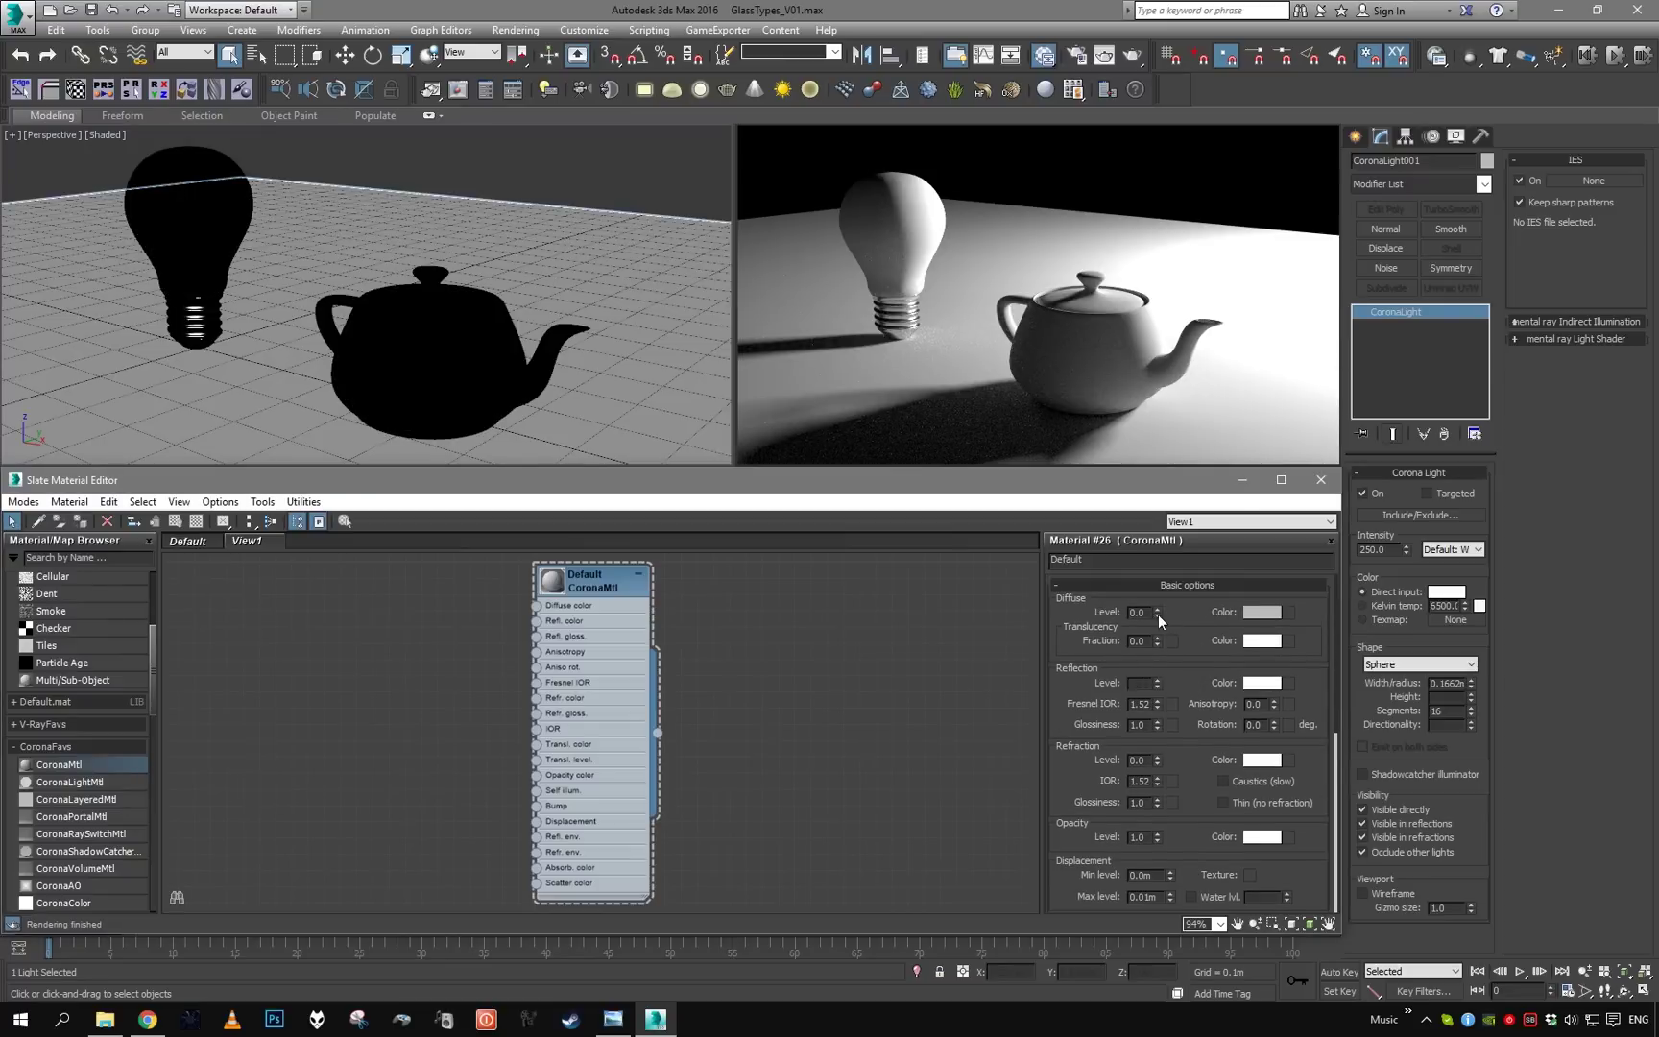
Set the material's reflection level and refraction level both to 1 to make it glass
{"action": "double_click", "coordinate": [1150, 682]}
{"action": "type", "text": "1"}
{"action": "key", "text": "Return"}
{"action": "left_click", "coordinate": [1147, 760]}
{"action": "double_click", "coordinate": [1142, 759]}
{"action": "type", "text": "1"}
{"action": "key", "text": "Return"}
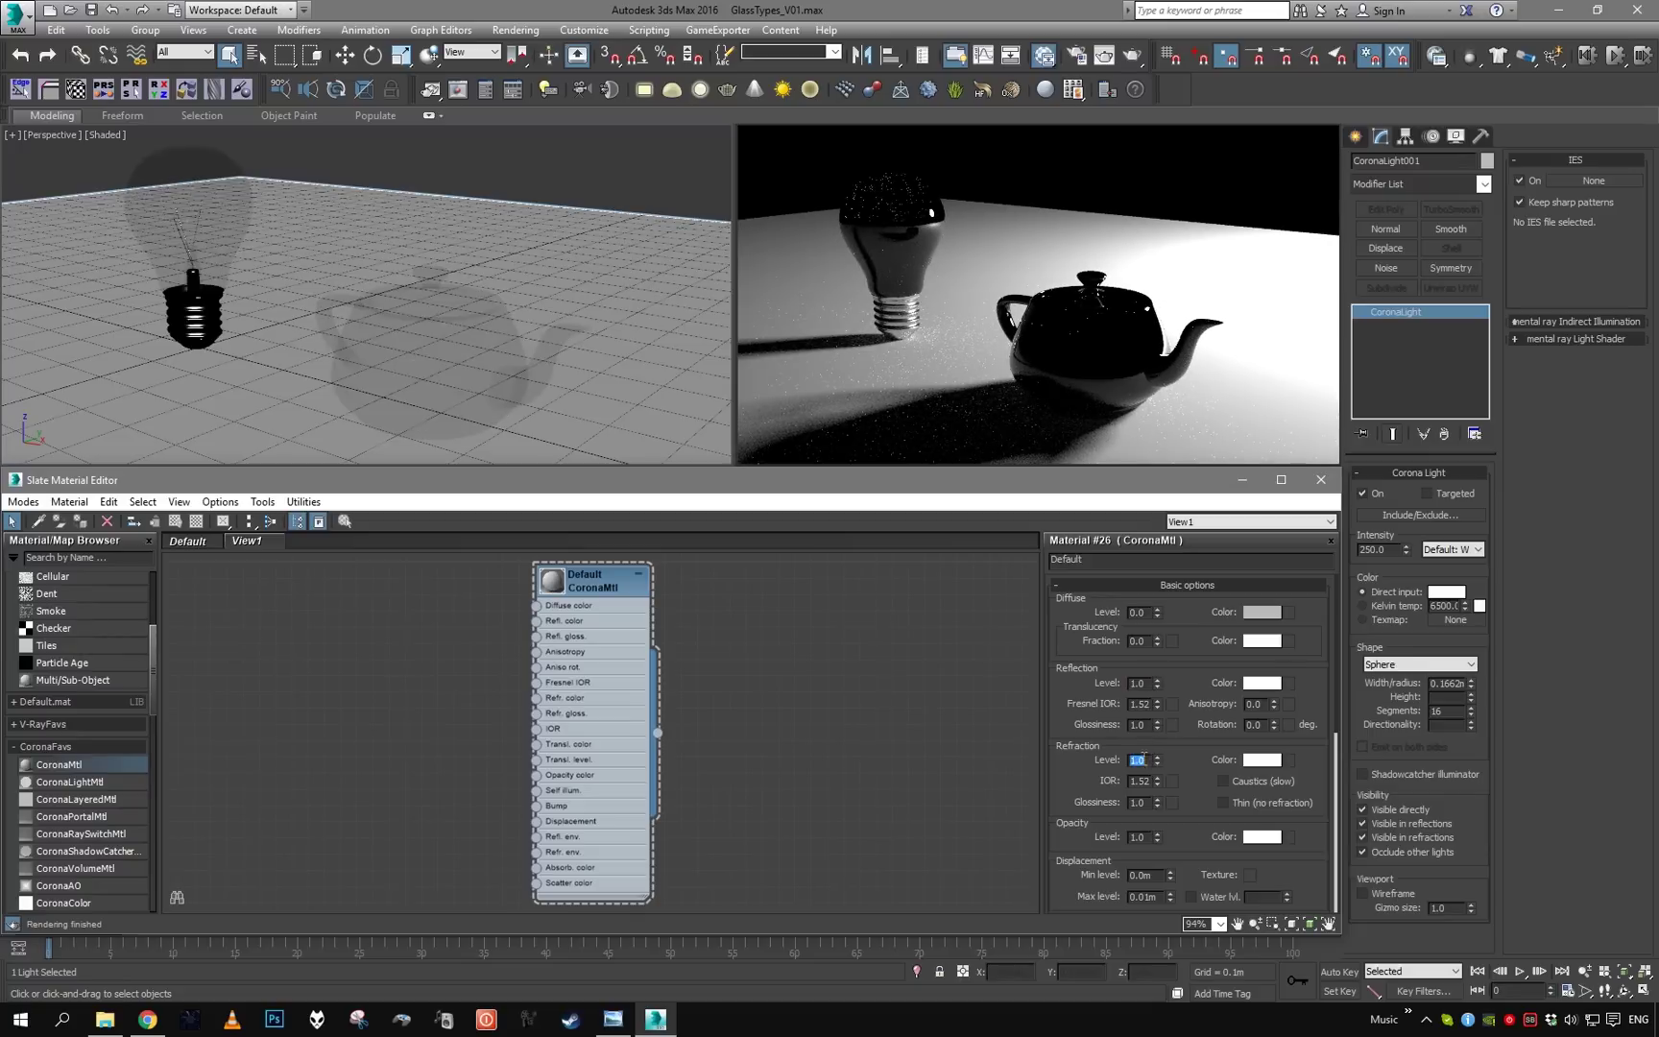
Examine the glass bulb and teapot with their shadows in the interactive render, and review the material's refraction options
{"action": "middle_click_drag", "start_coordinate": [505, 299], "coordinate": [492, 234], "text": "alt"}
{"action": "scroll", "coordinate": [415, 296], "scroll_direction": "down", "scroll_amount": 3}
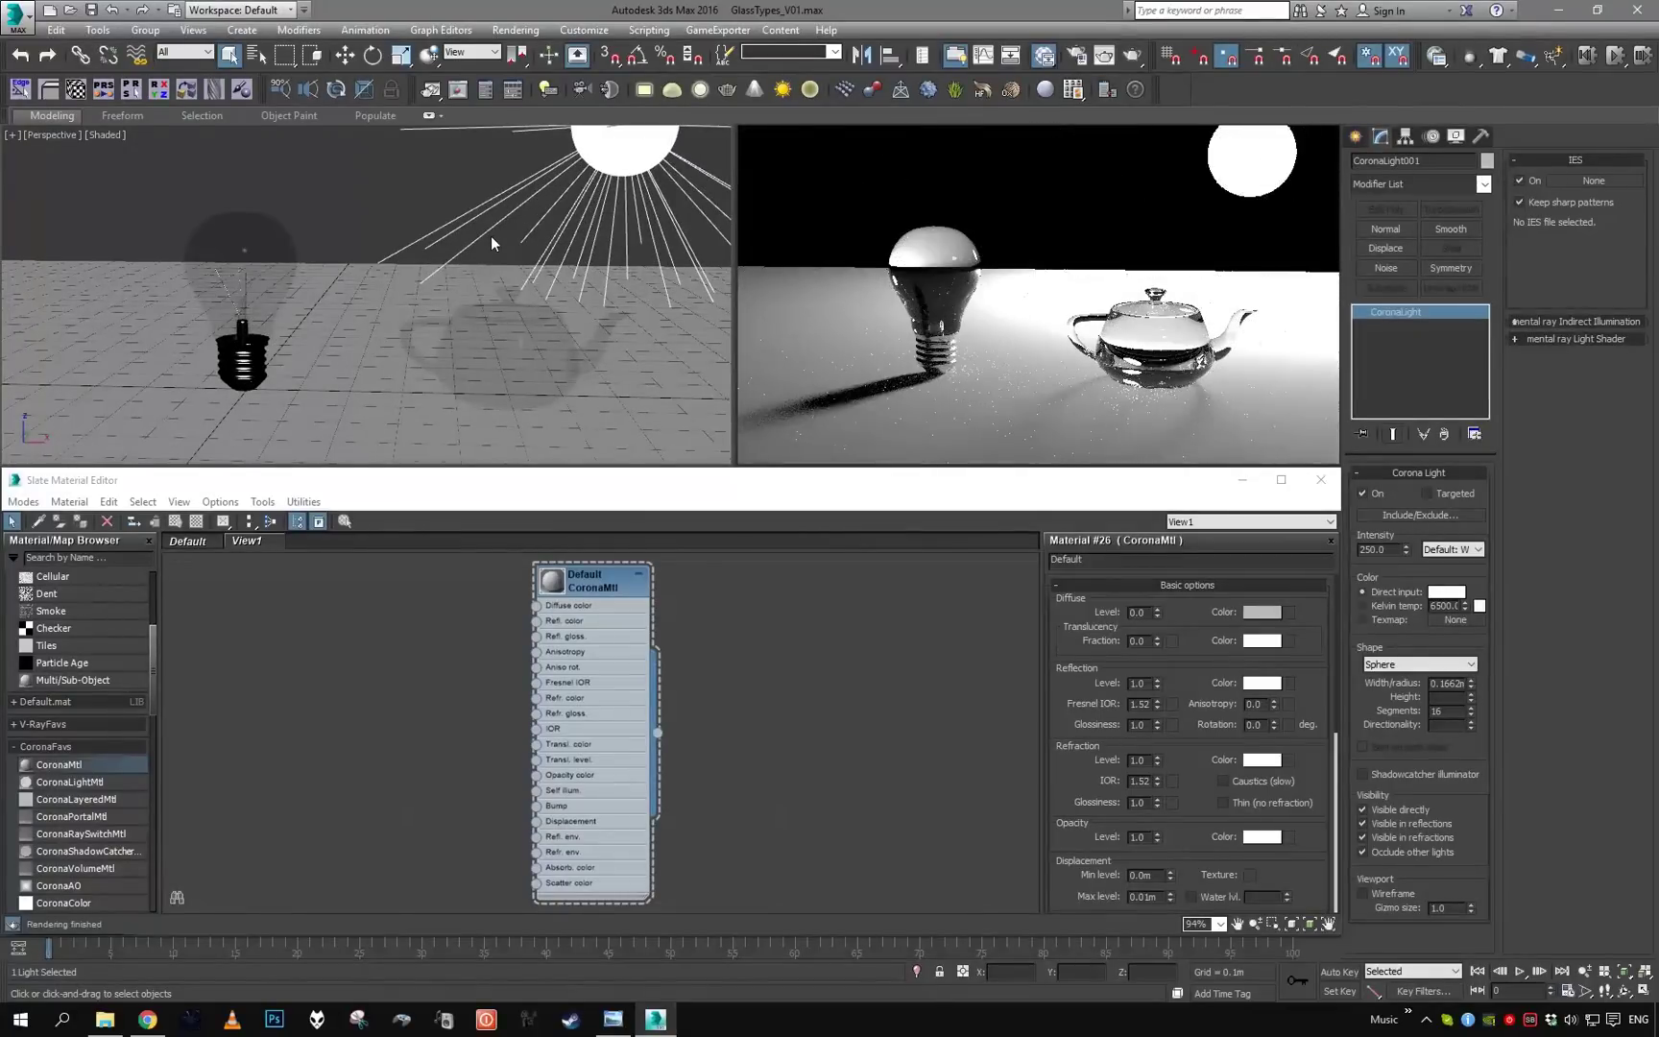
{"action": "middle_click_drag", "start_coordinate": [555, 271], "coordinate": [557, 227], "text": "alt"}
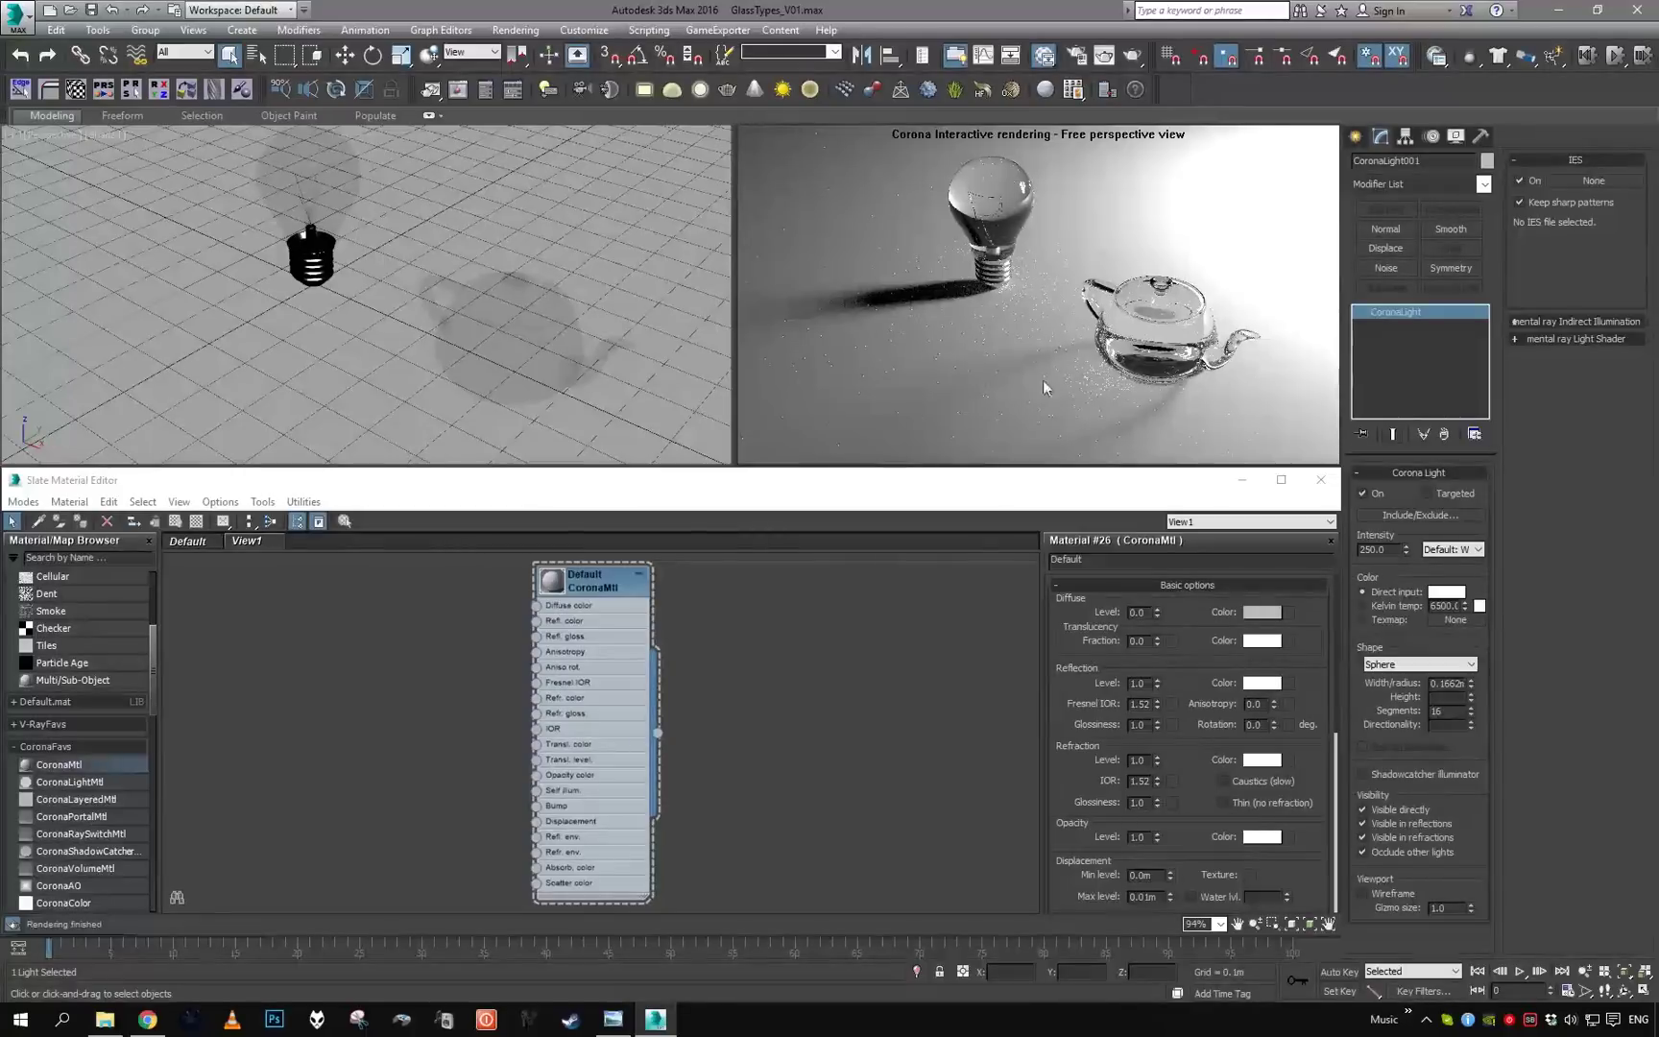
{"action": "middle_click_drag", "start_coordinate": [528, 287], "coordinate": [455, 327], "text": "alt"}
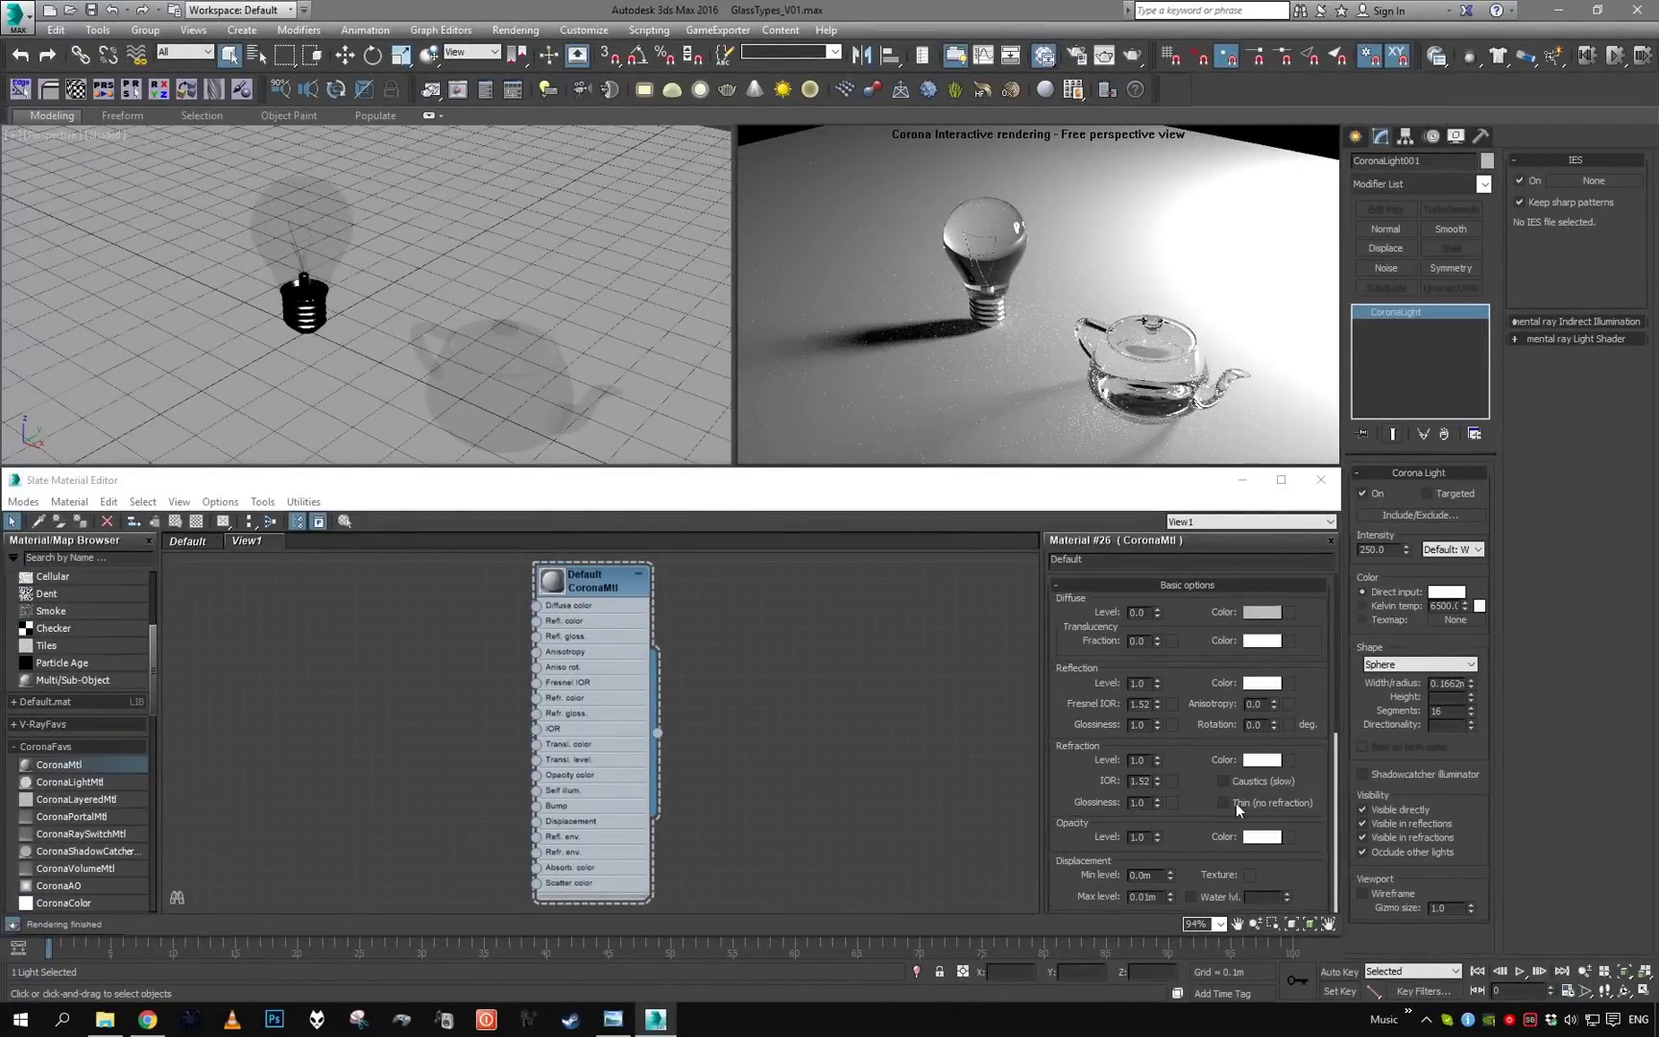
{"action": "scroll", "coordinate": [1230, 756], "scroll_direction": "down", "scroll_amount": 2}
{"action": "mouse_move", "coordinate": [1229, 755]}
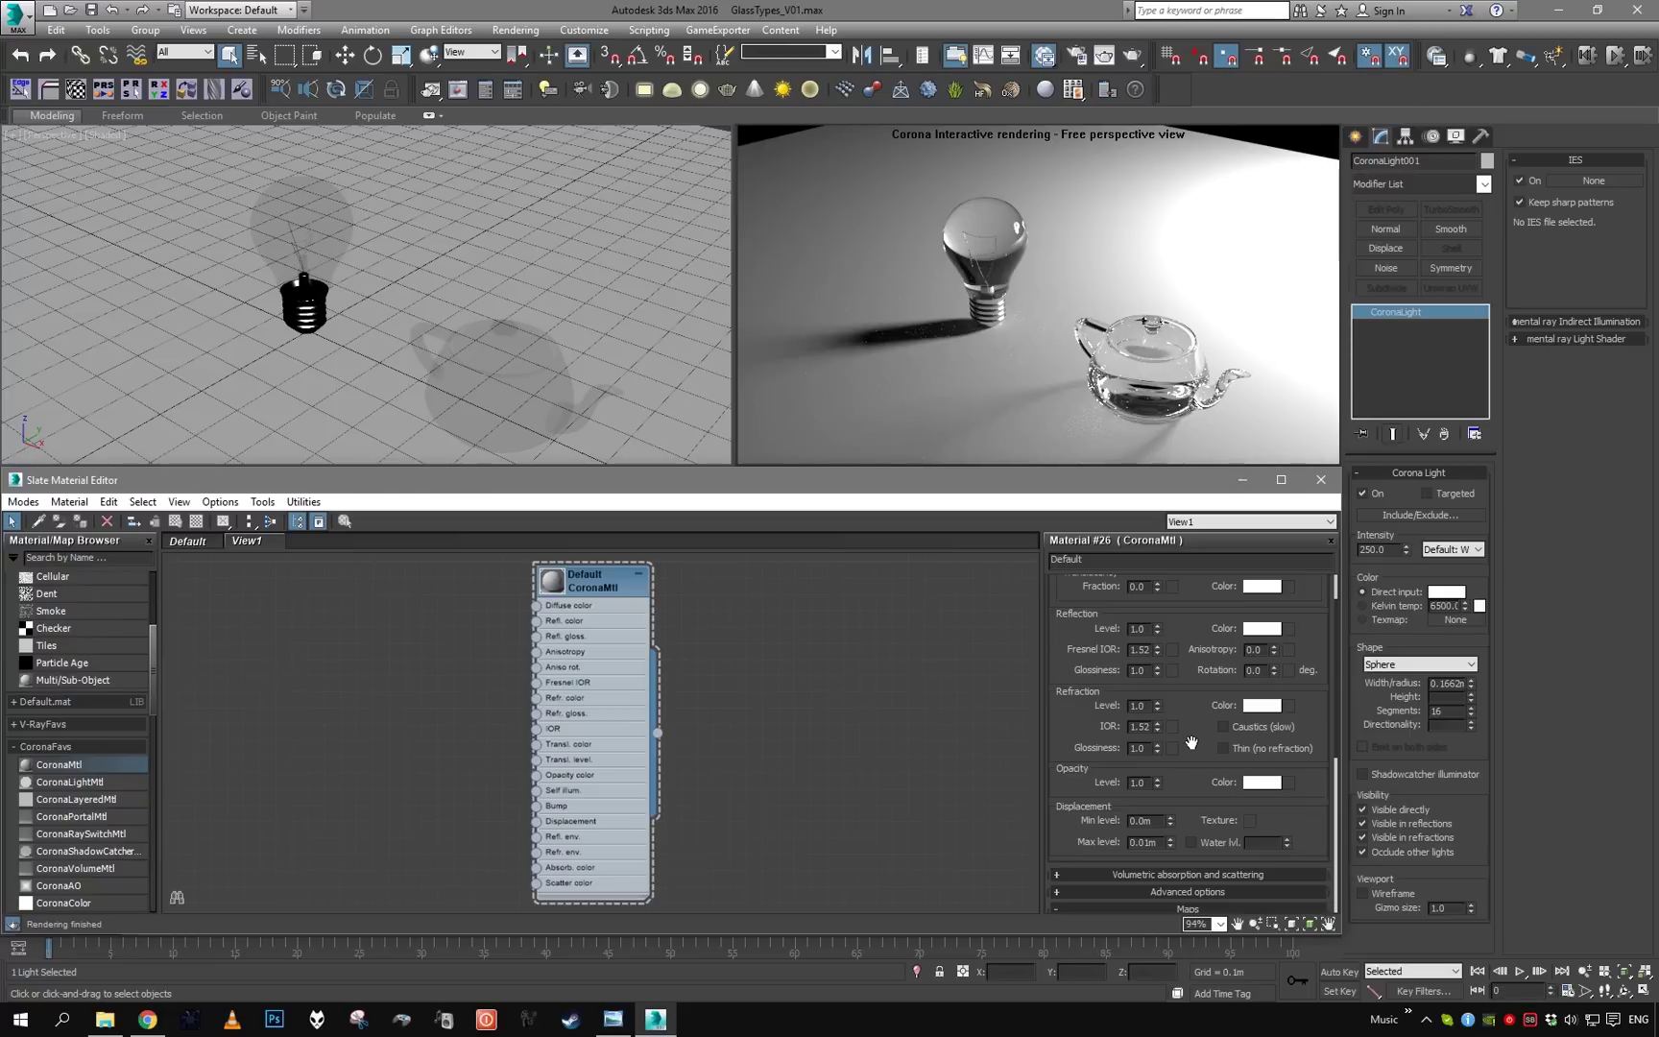
Add a Shell modifier to the bulb's glass with an outer amount of 0.001 m
{"action": "left_click", "coordinate": [331, 273]}
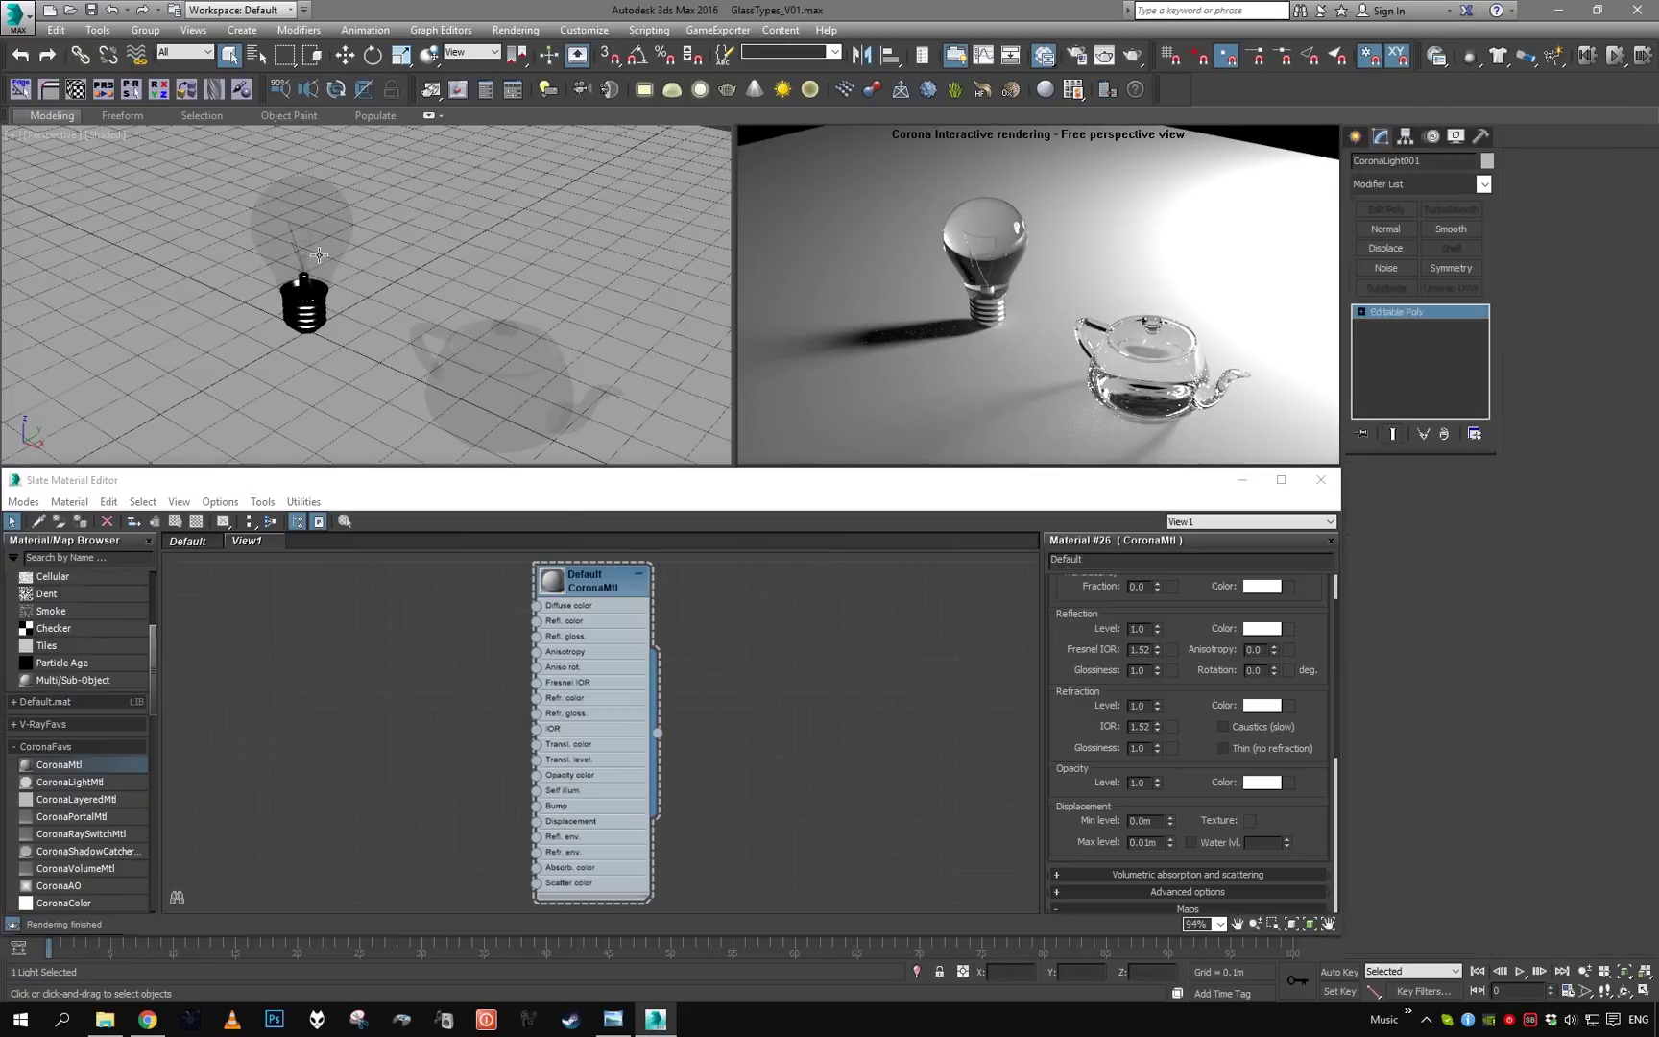
{"action": "key", "text": "z"}
{"action": "scroll", "coordinate": [426, 314], "scroll_direction": "up", "scroll_amount": 5}
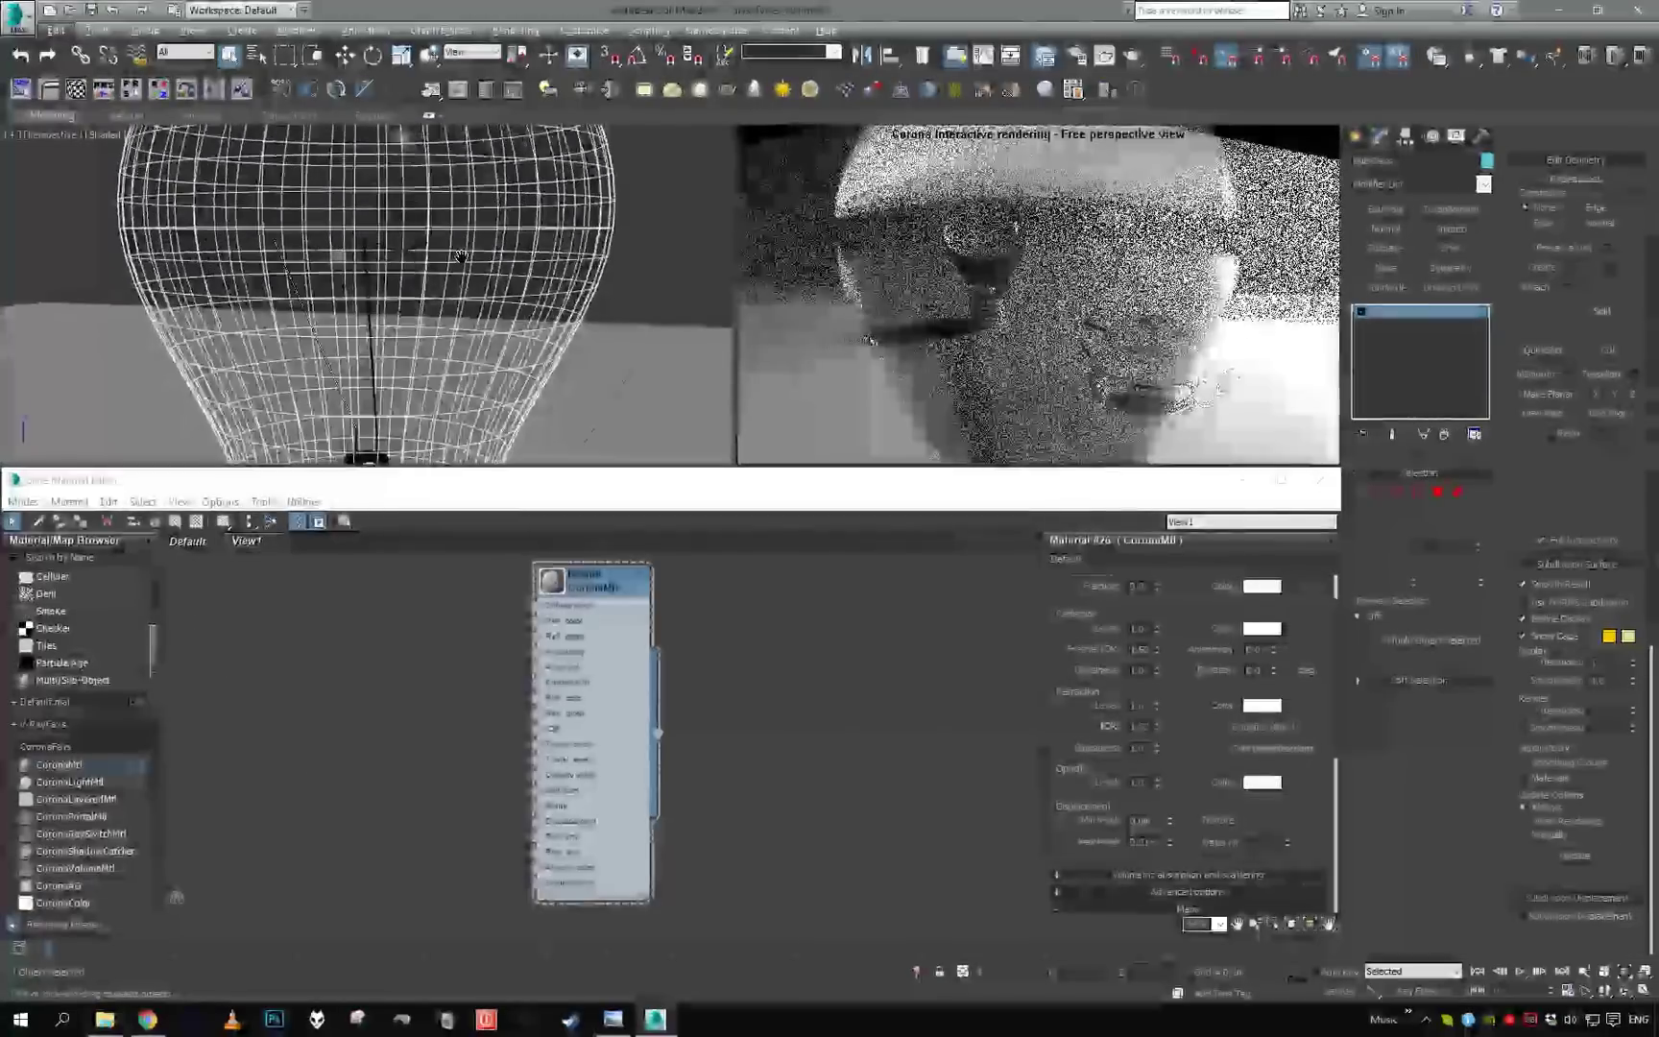
{"action": "scroll", "coordinate": [452, 251], "scroll_direction": "down", "scroll_amount": 5}
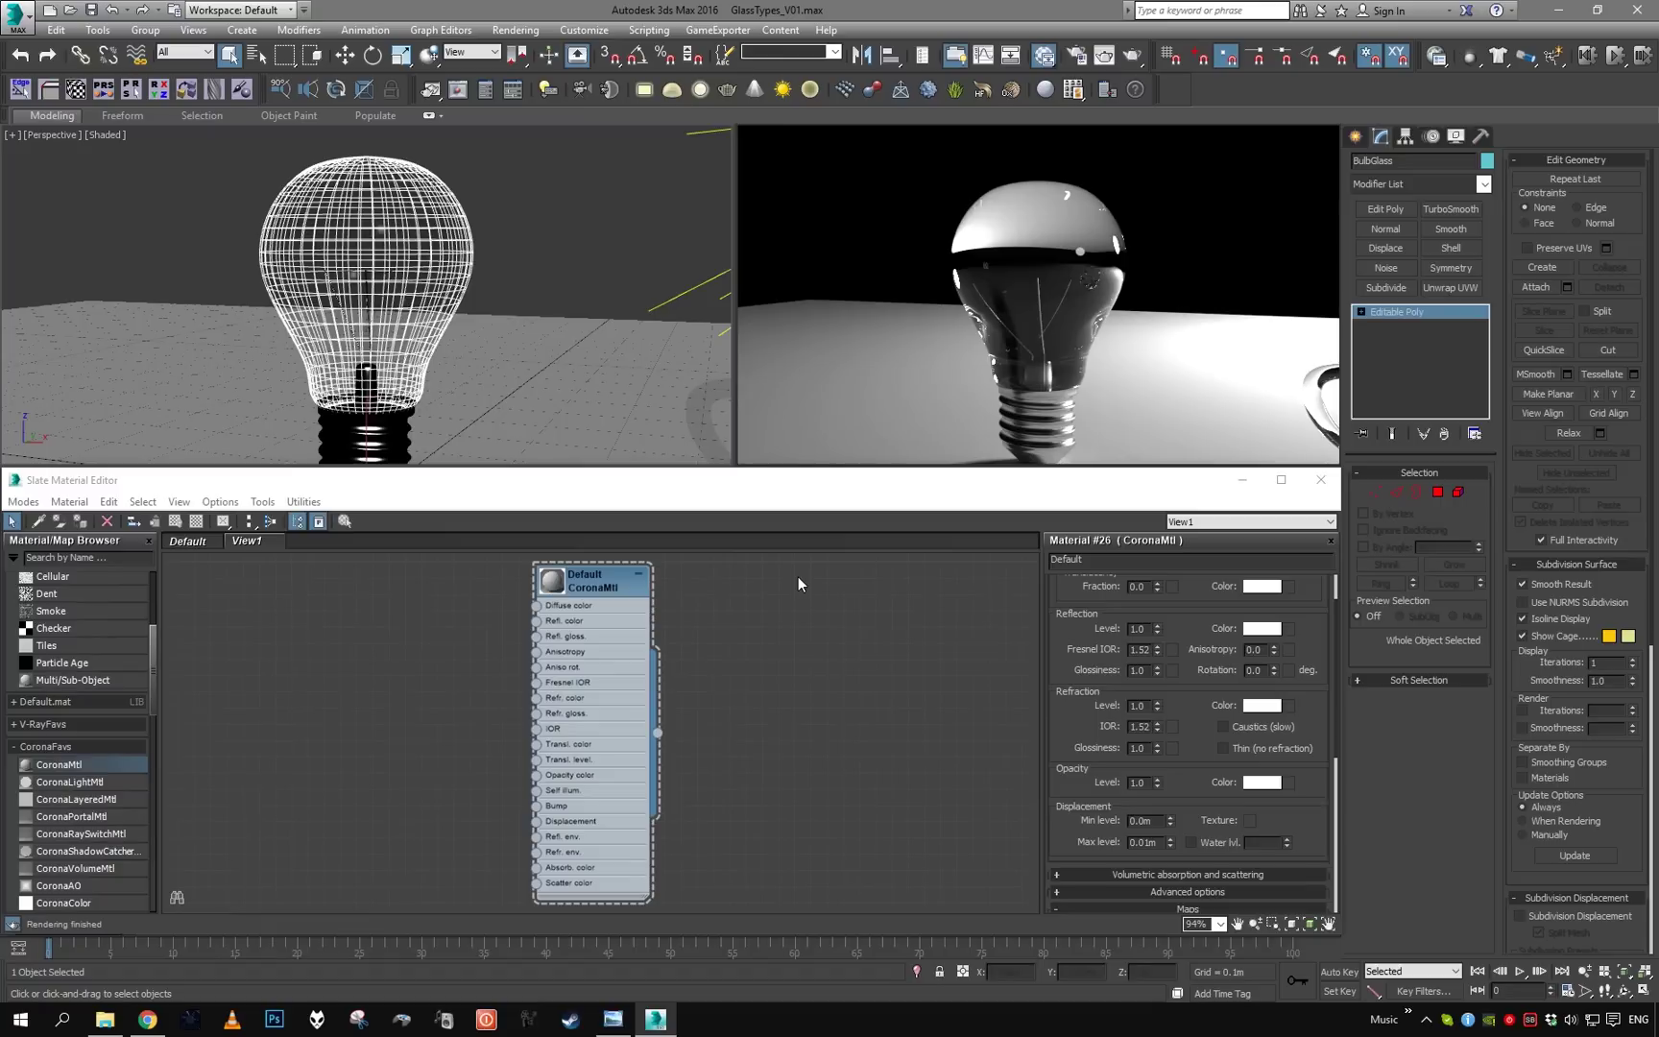
{"action": "left_click", "coordinate": [1450, 247]}
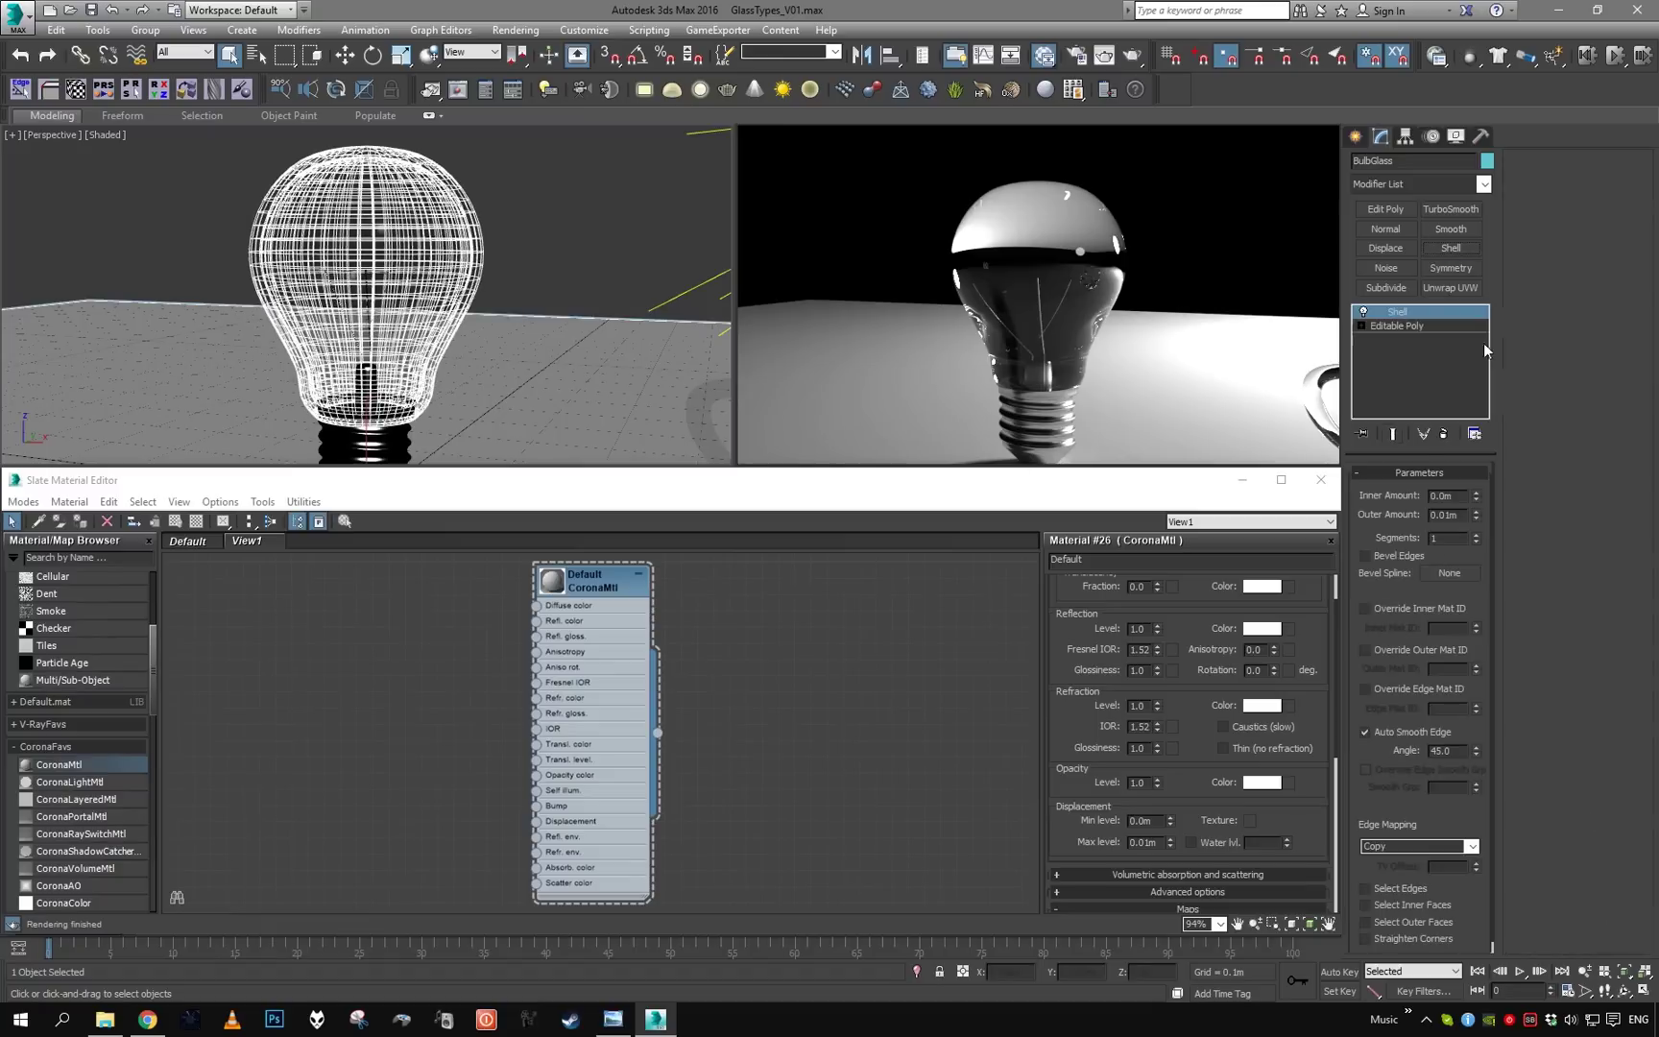
{"action": "double_click", "coordinate": [1459, 519]}
{"action": "type", "text": ".00"}
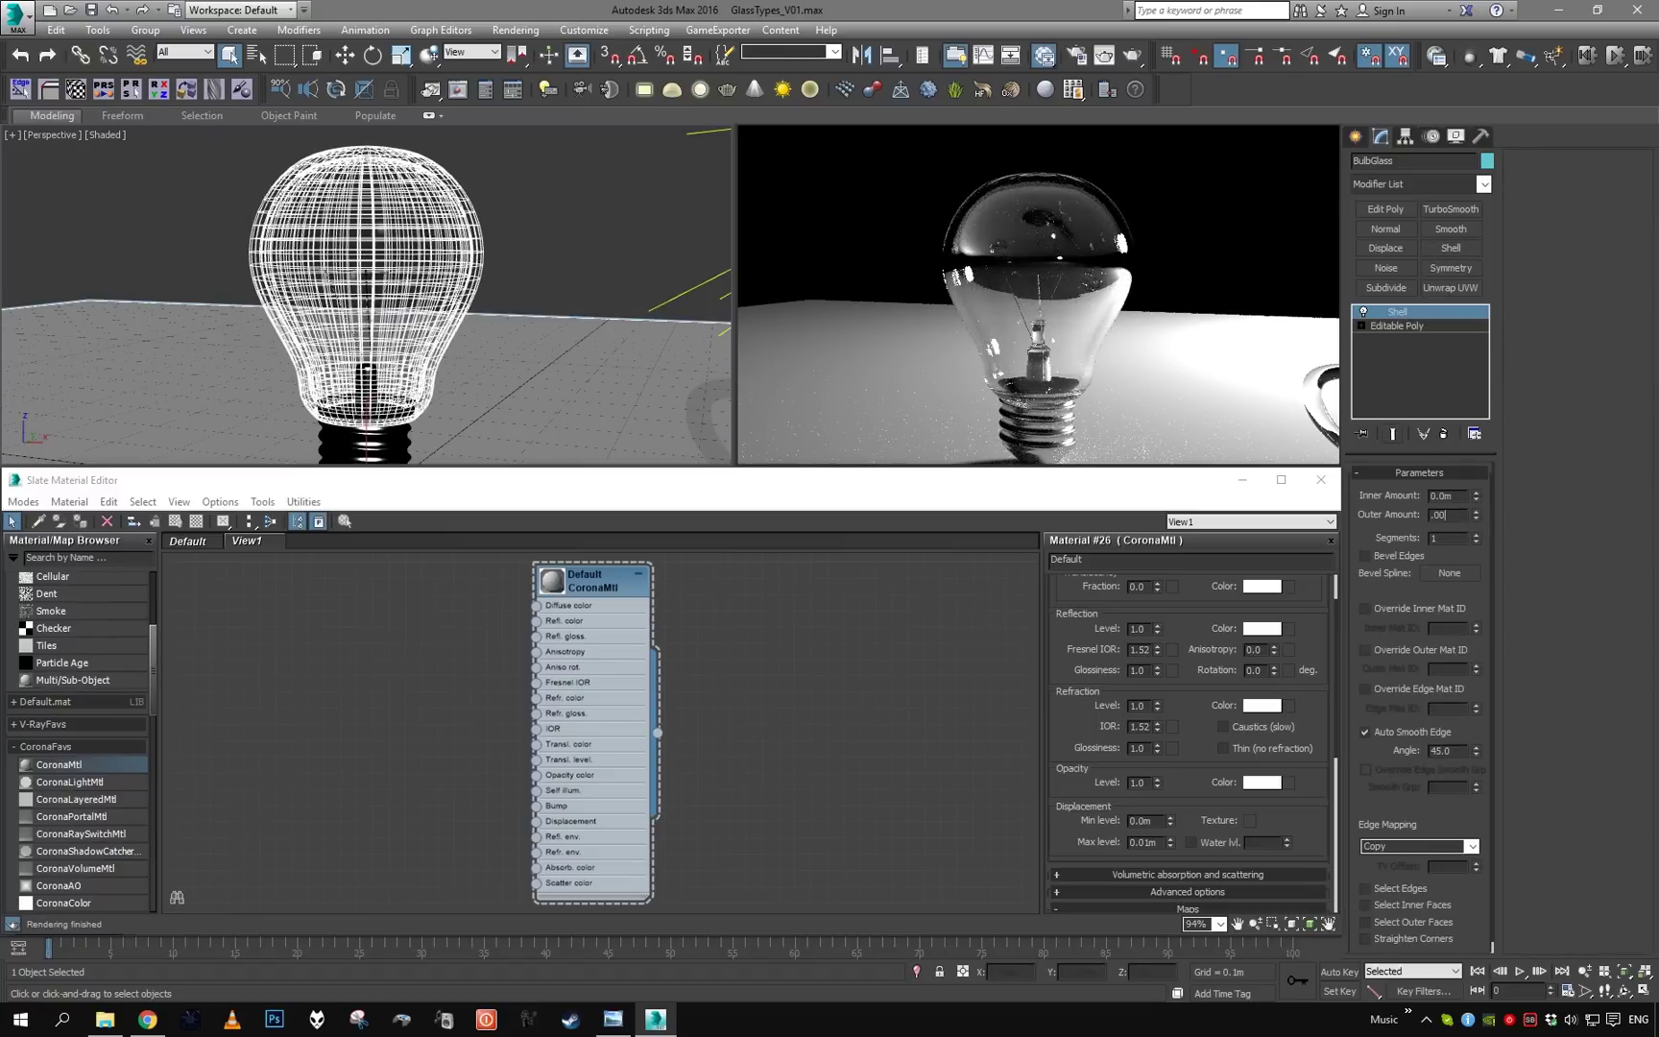
{"action": "type", "text": "1"}
{"action": "key", "text": "Return"}
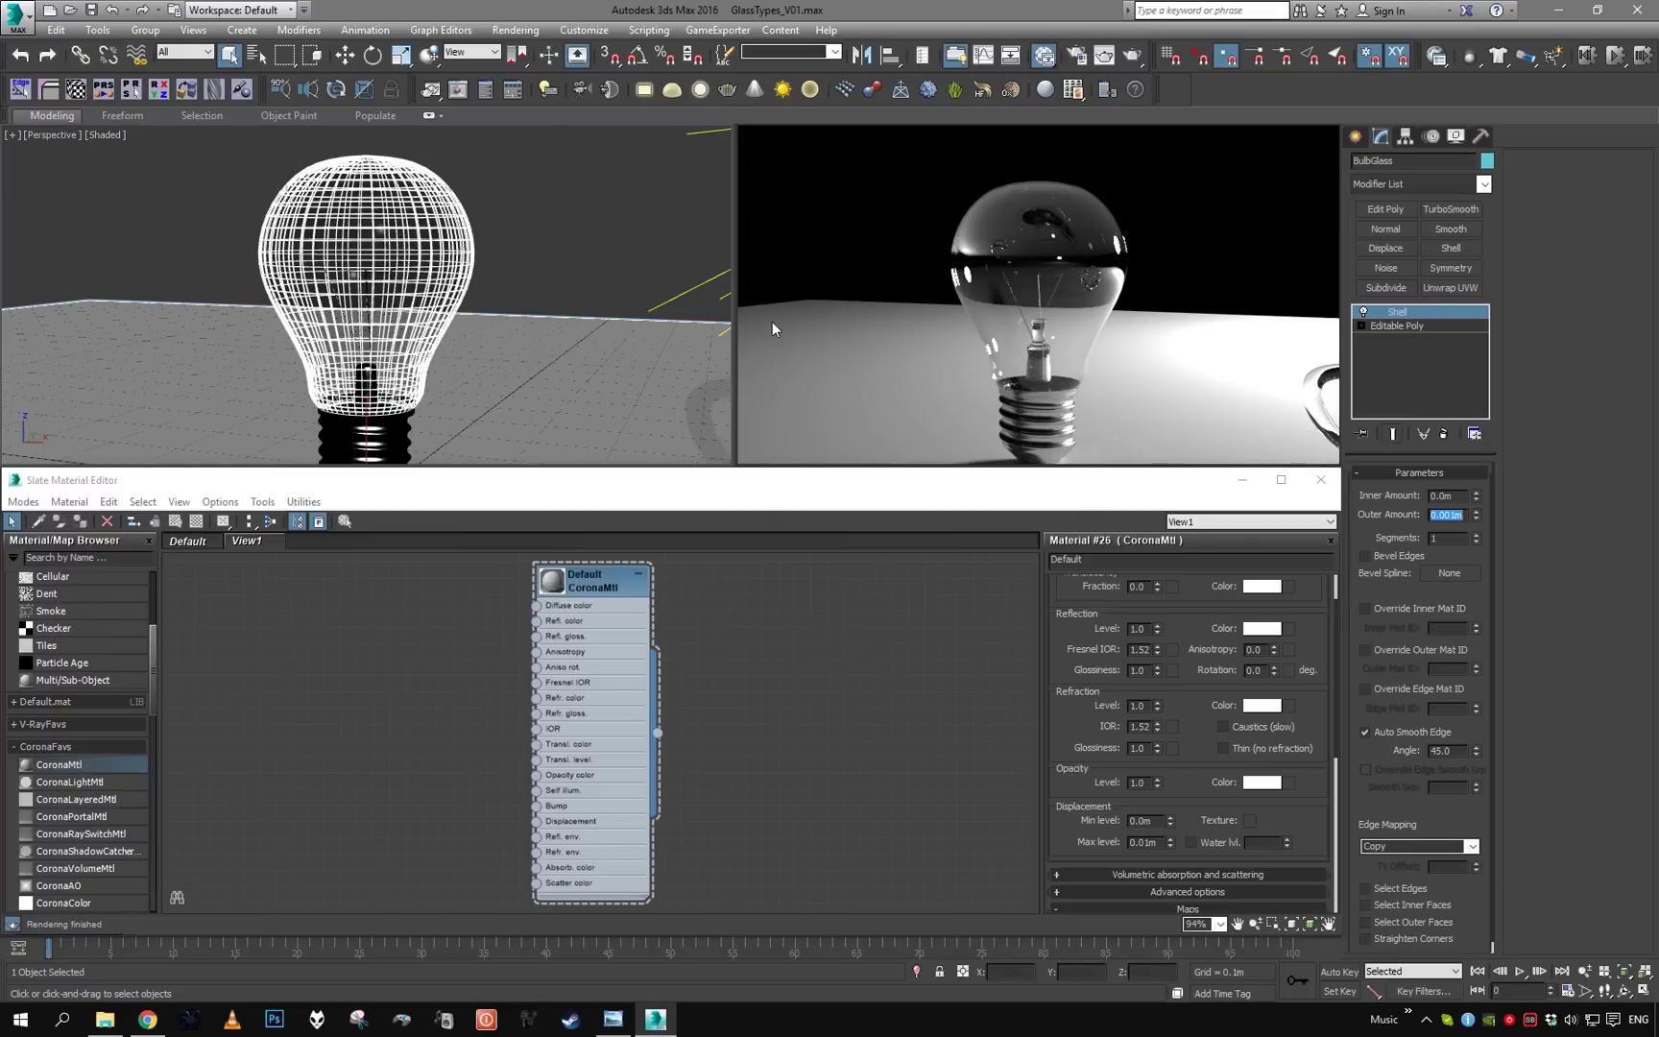
Delete the Shell modifier from the bulb's glass and enable Thin (no refraction) on the glass material
{"action": "right_click", "coordinate": [1423, 311]}
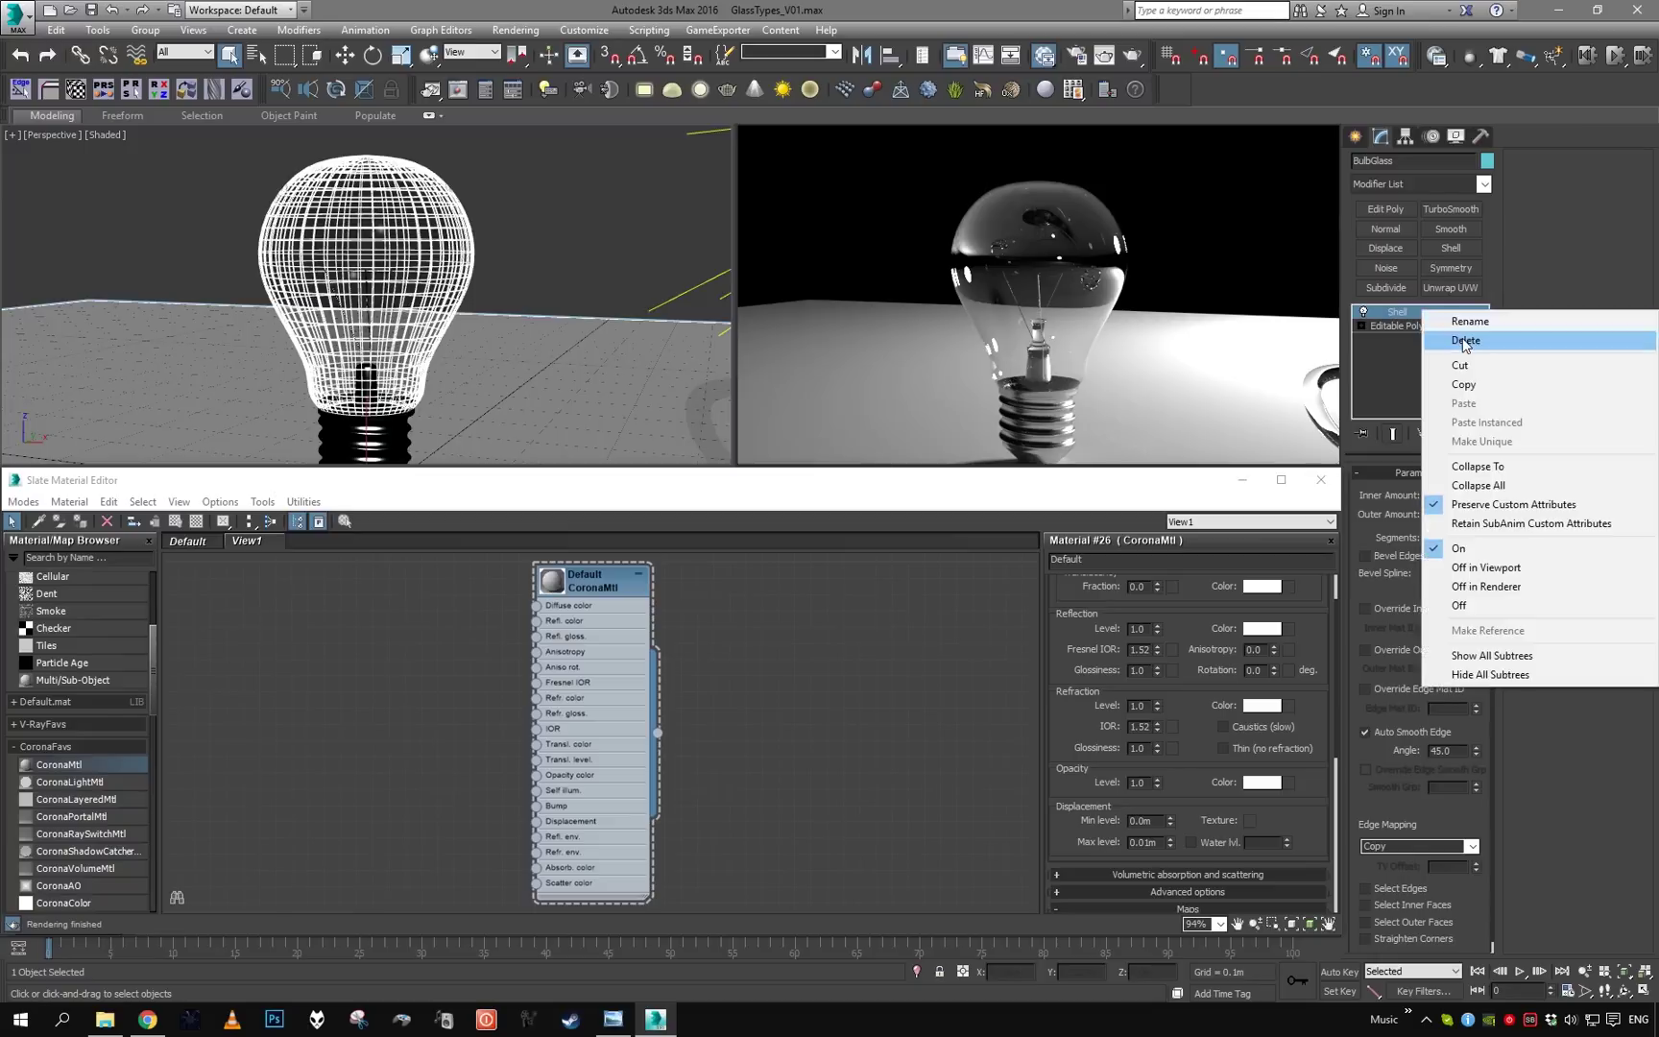
{"action": "left_click", "coordinate": [1463, 340]}
{"action": "left_click", "coordinate": [1222, 748]}
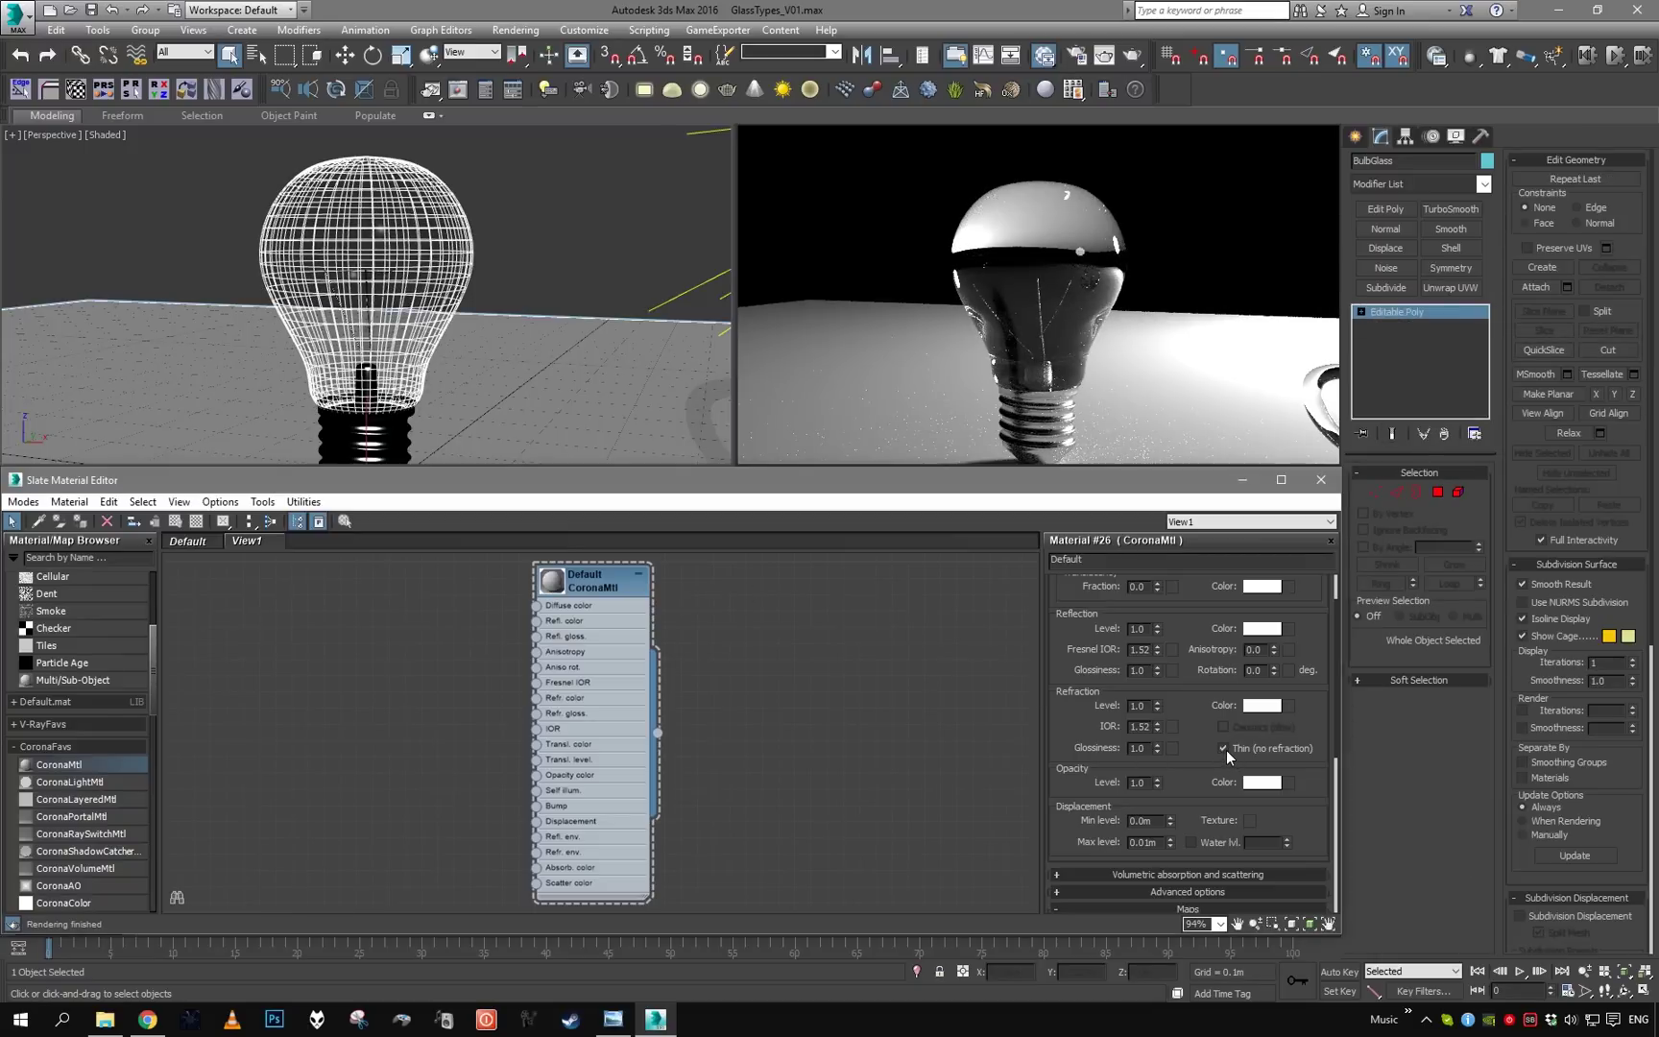
Examine the thin-glass look of the teapot and bulb in the interactive render from several angles
{"action": "middle_click_drag", "start_coordinate": [507, 309], "coordinate": [286, 259]}
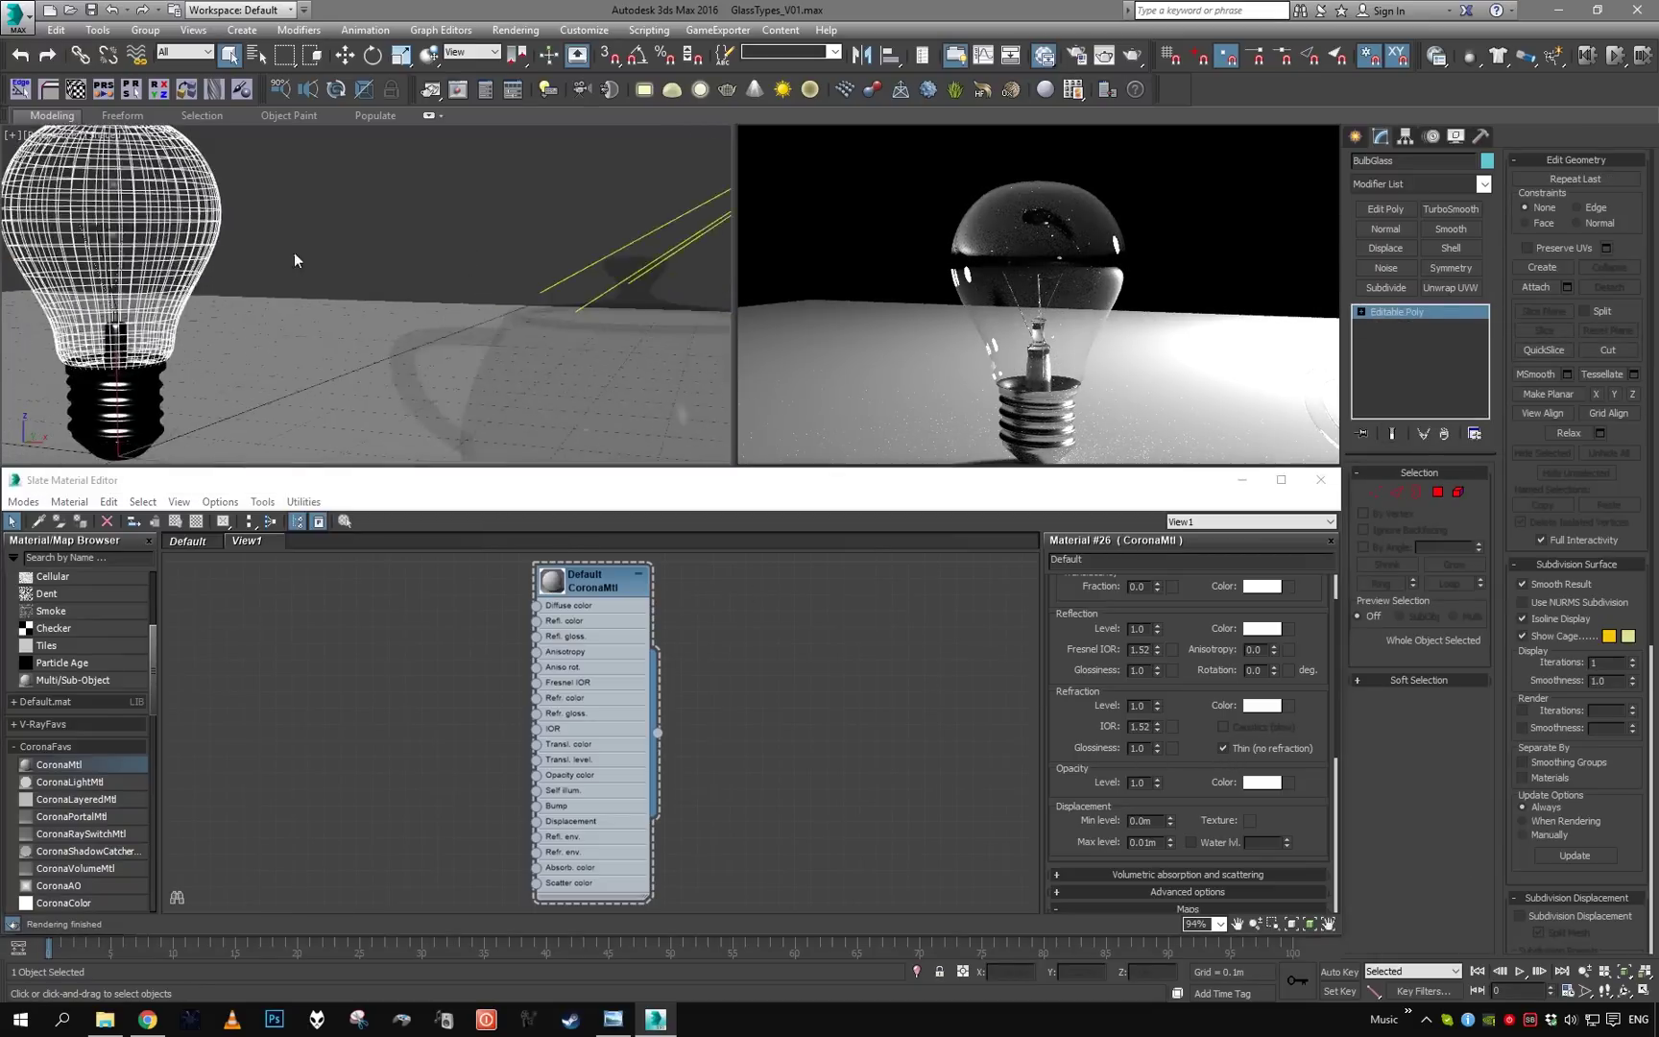
{"action": "scroll", "coordinate": [285, 259], "scroll_direction": "down", "scroll_amount": 5}
{"action": "middle_click_drag", "start_coordinate": [451, 302], "coordinate": [441, 360], "text": "alt"}
{"action": "scroll", "coordinate": [434, 257], "scroll_direction": "up", "scroll_amount": 5}
{"action": "middle_click_drag", "start_coordinate": [440, 281], "coordinate": [394, 271]}
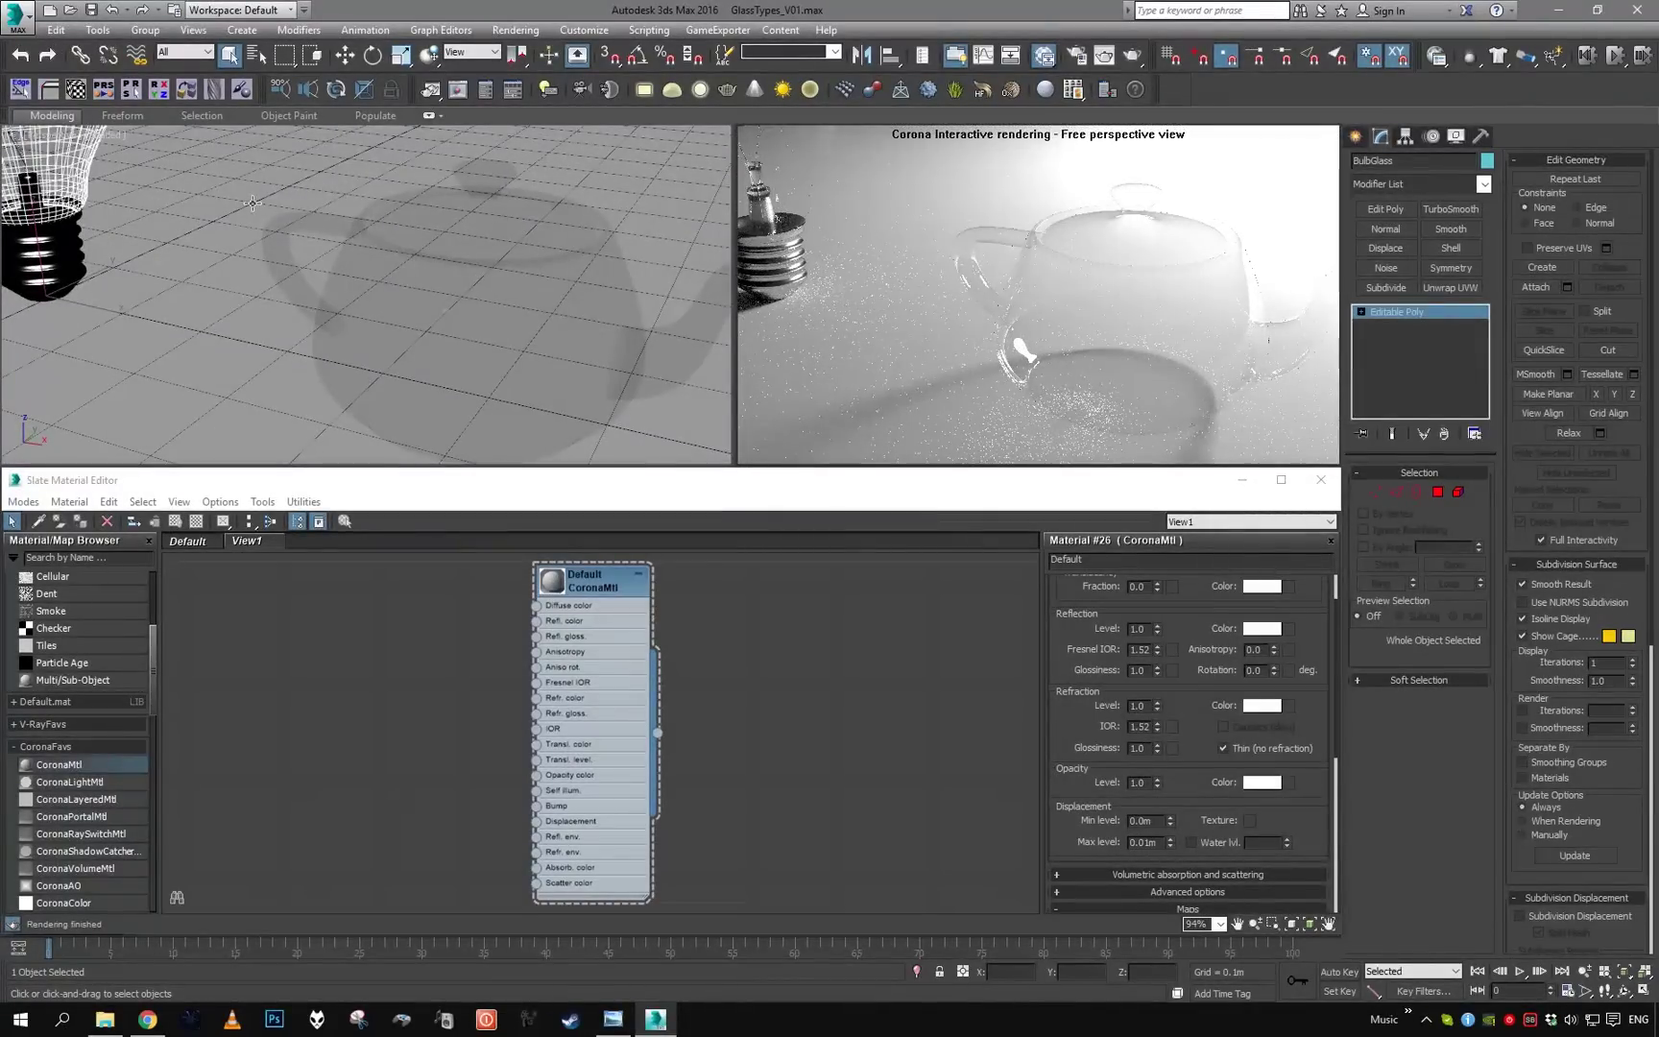
{"action": "key", "text": "z"}
{"action": "middle_click_drag", "start_coordinate": [466, 323], "coordinate": [514, 252], "text": "alt"}
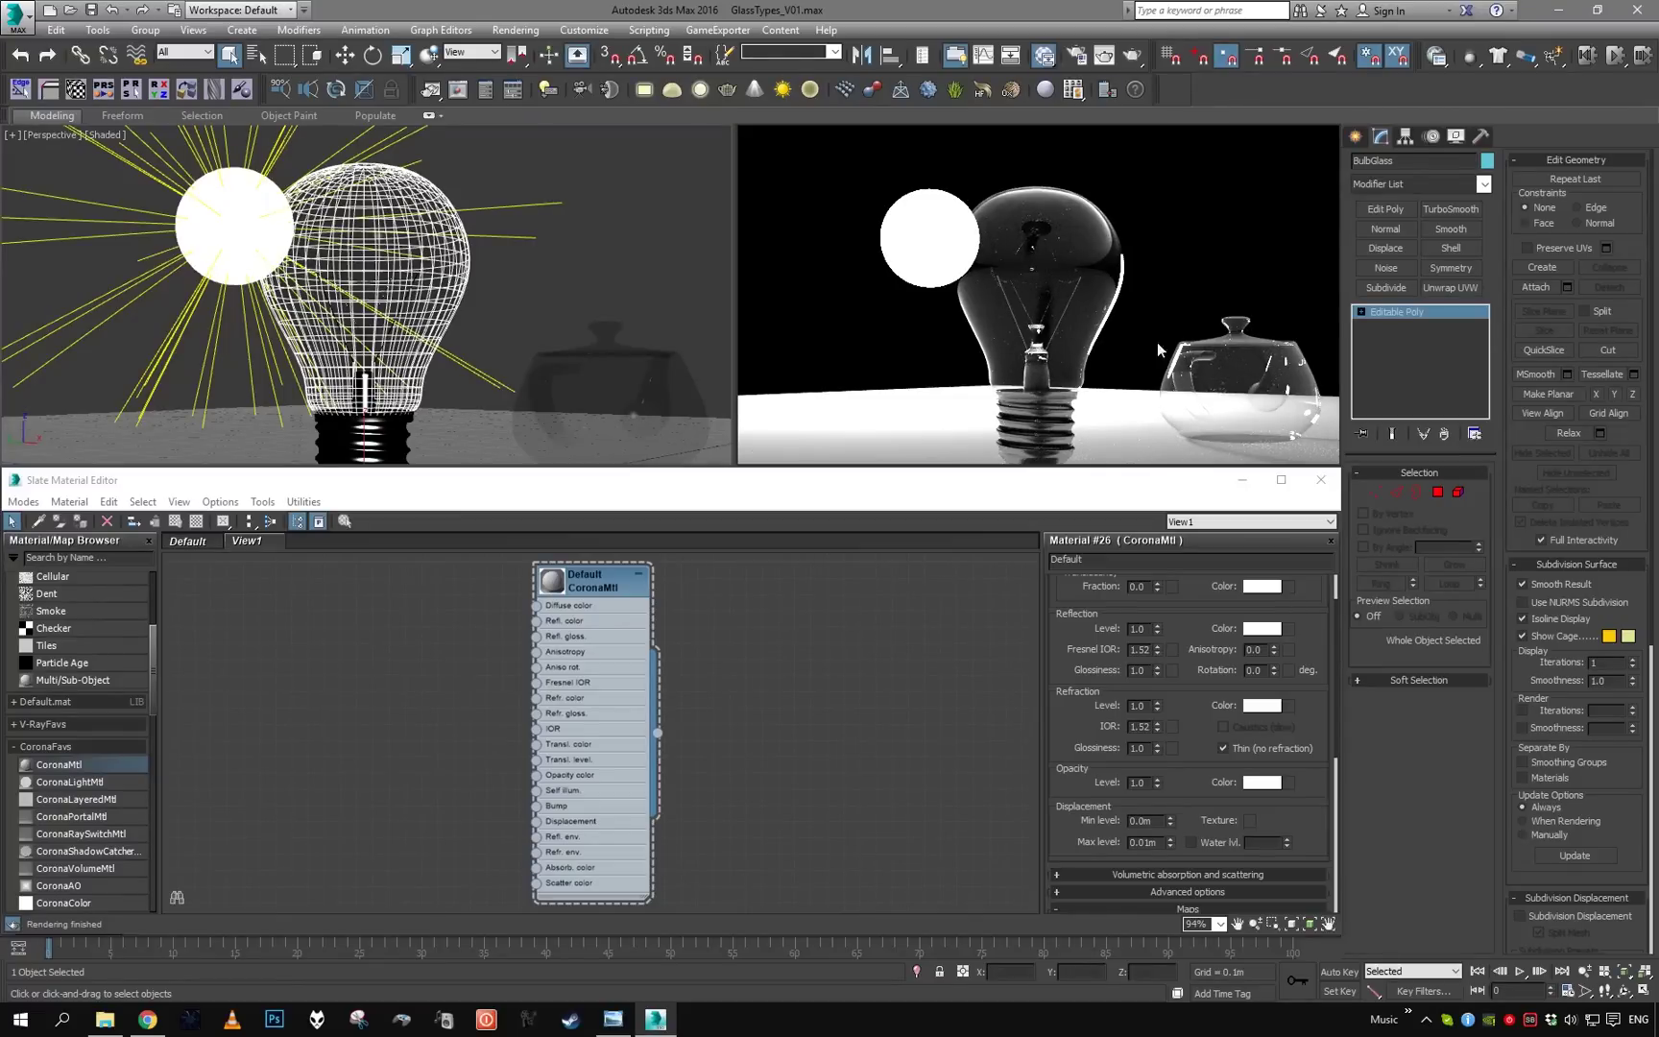
{"action": "mouse_move", "coordinate": [556, 281]}
{"action": "middle_mouse_down", "text": "alt"}
{"action": "mouse_move", "coordinate": [553, 264]}
{"action": "mouse_move", "coordinate": [567, 288]}
{"action": "middle_mouse_up", "text": "alt"}
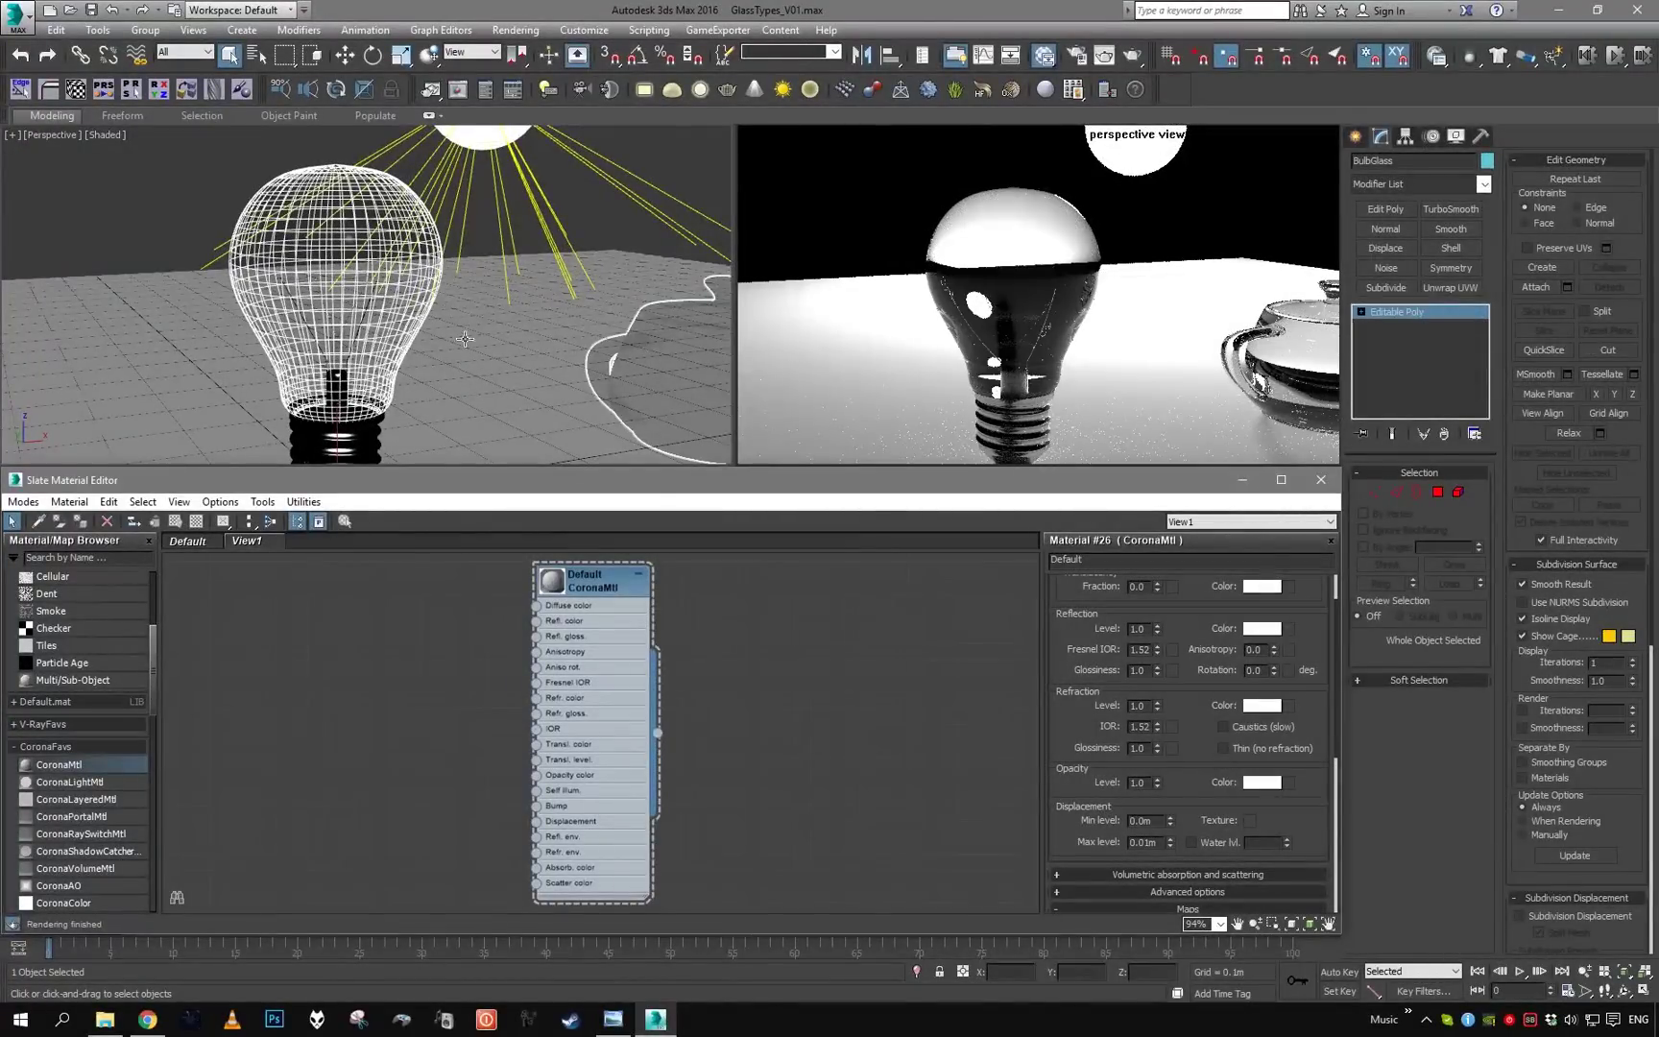
Enable Caustics (slow) in the glass material's refraction settings and check the bulb's and teapot's shadows in the interactive render
{"action": "scroll", "coordinate": [465, 339], "scroll_direction": "down", "scroll_amount": 3}
{"action": "middle_click_drag", "start_coordinate": [460, 340], "coordinate": [430, 389], "text": "alt"}
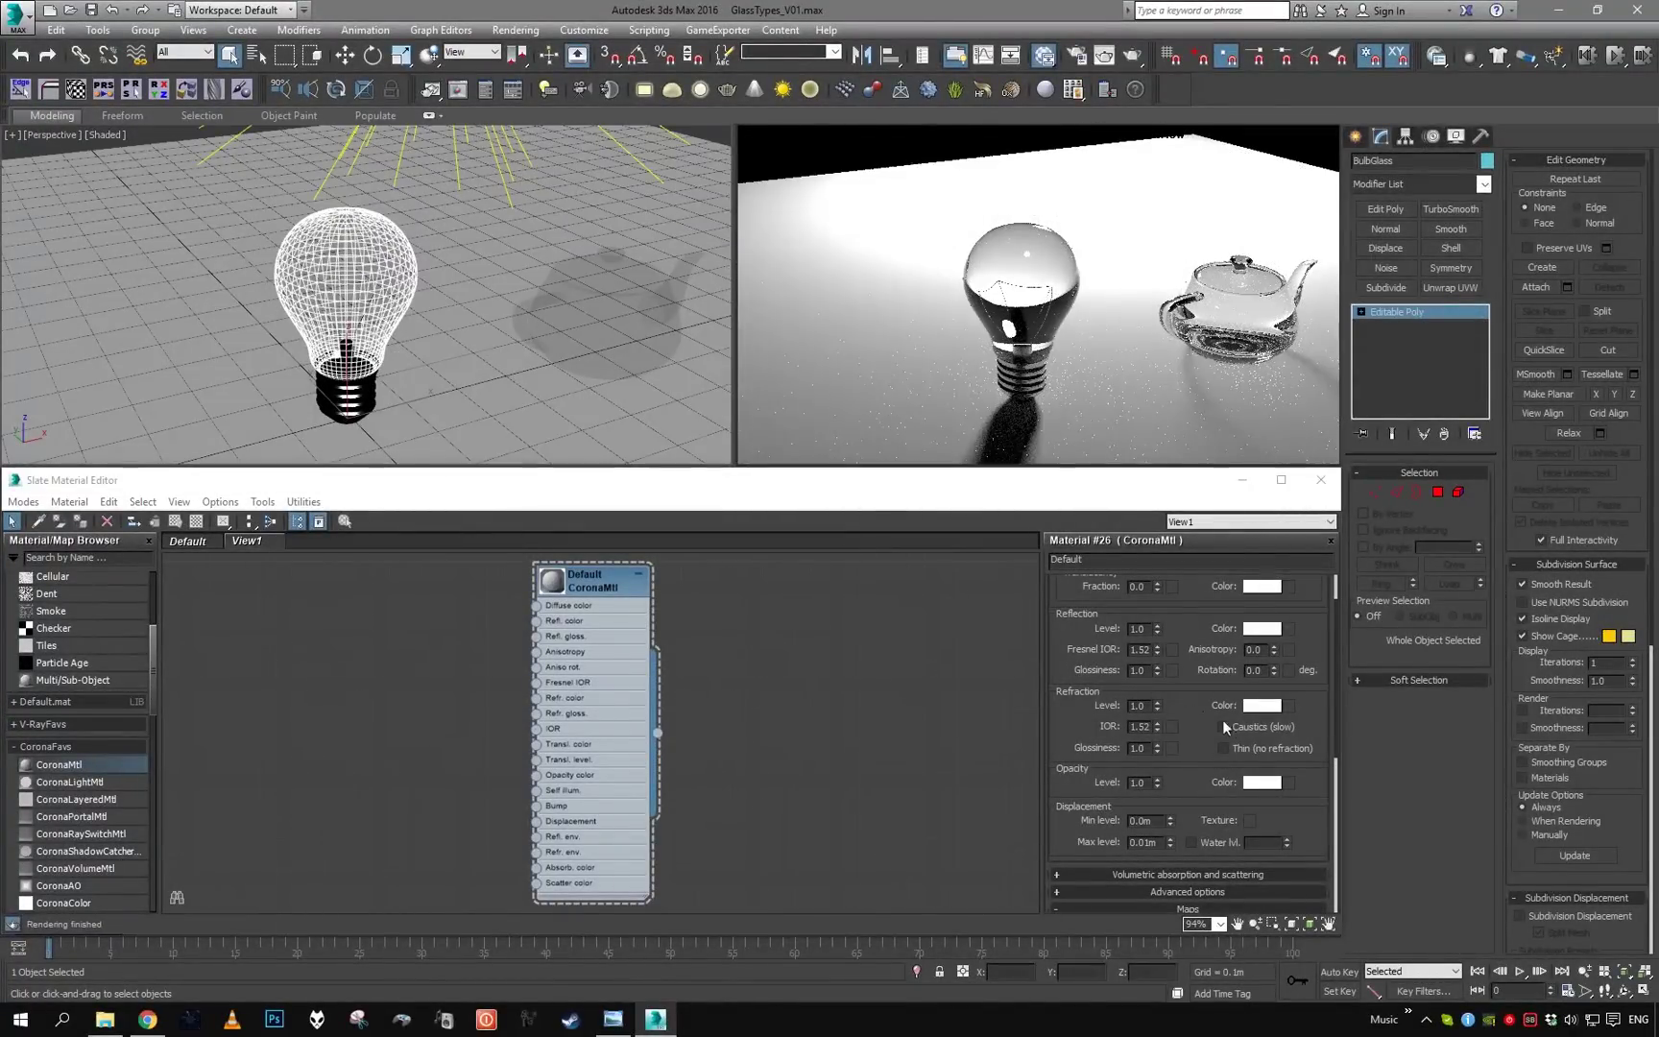
{"action": "left_click", "coordinate": [1223, 726]}
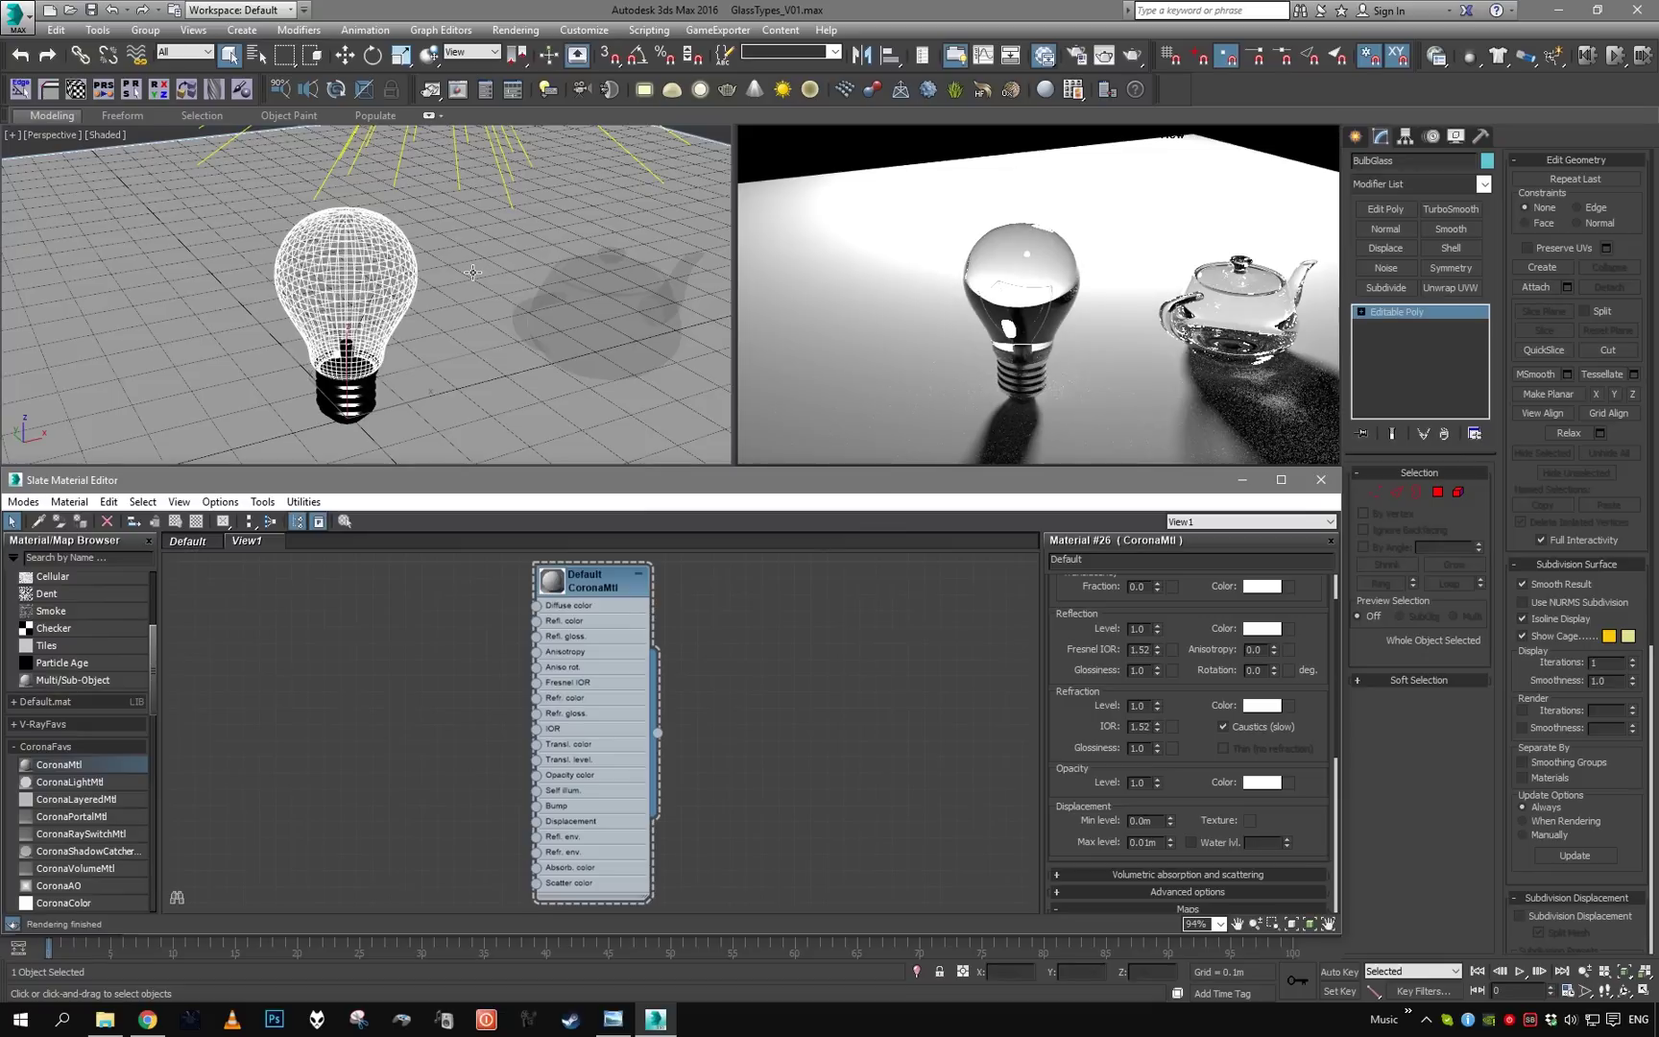
{"action": "middle_click_drag", "start_coordinate": [500, 270], "coordinate": [478, 278]}
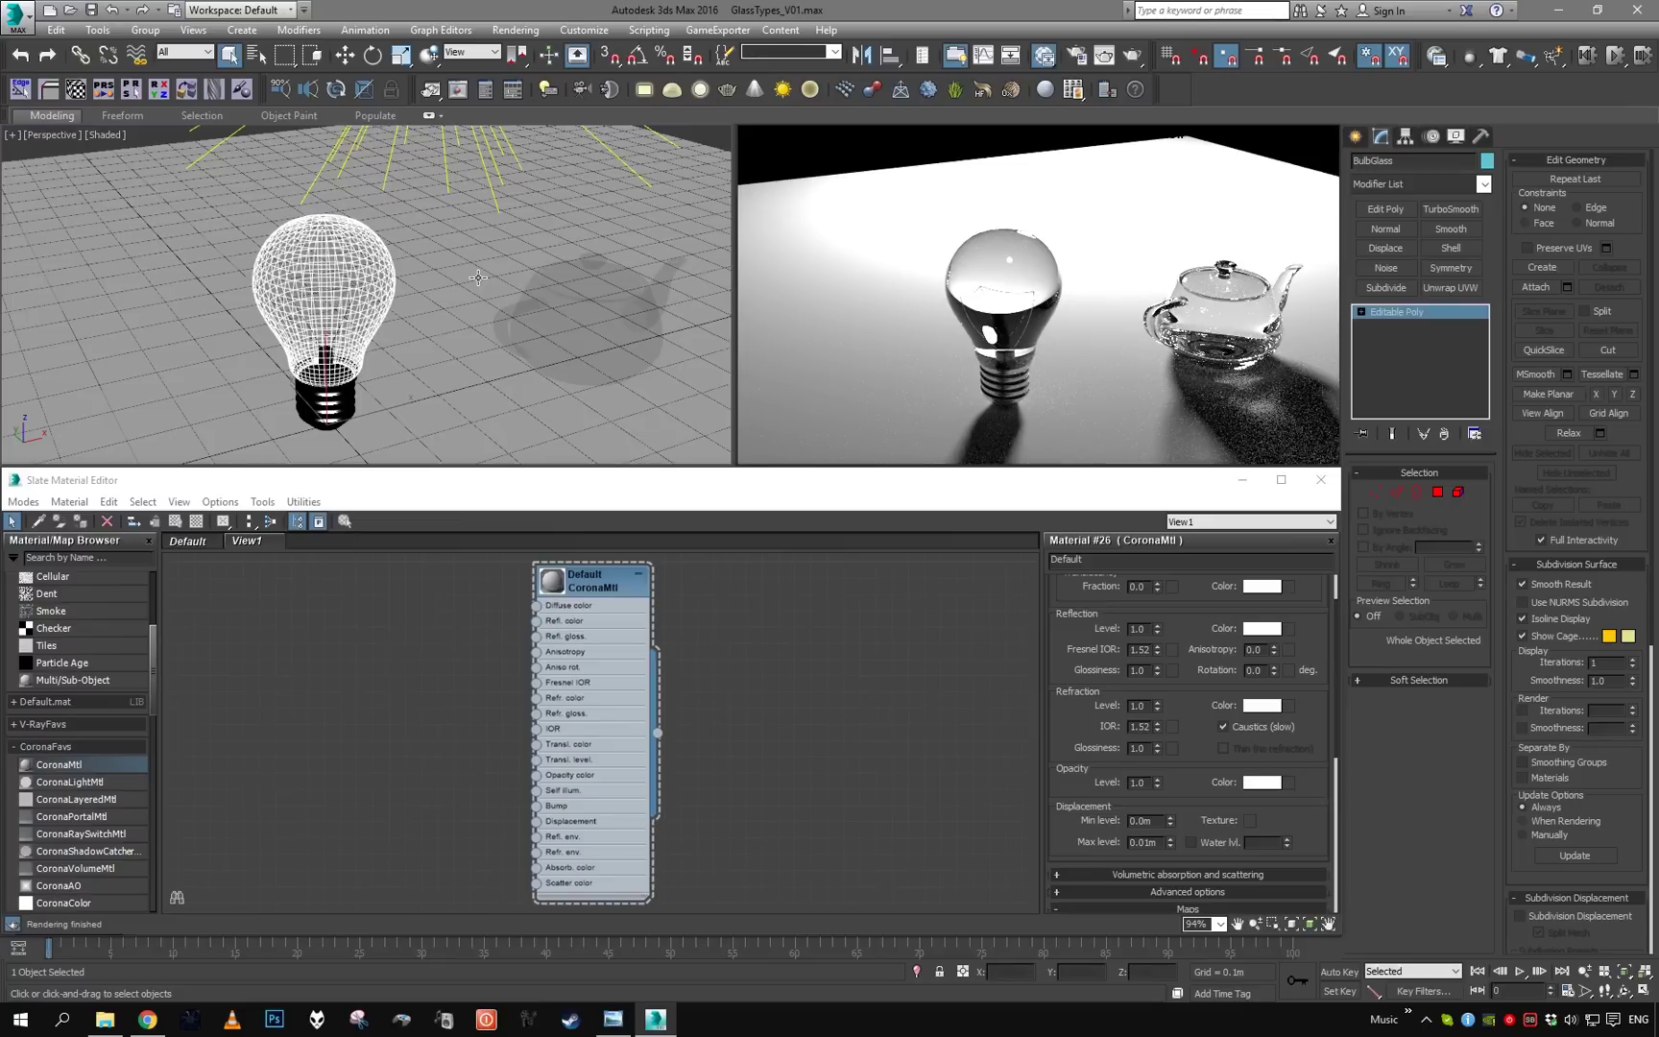
{"action": "middle_click_drag", "start_coordinate": [435, 255], "coordinate": [413, 267], "text": "alt"}
{"action": "scroll", "coordinate": [412, 267], "scroll_direction": "down", "scroll_amount": 3}
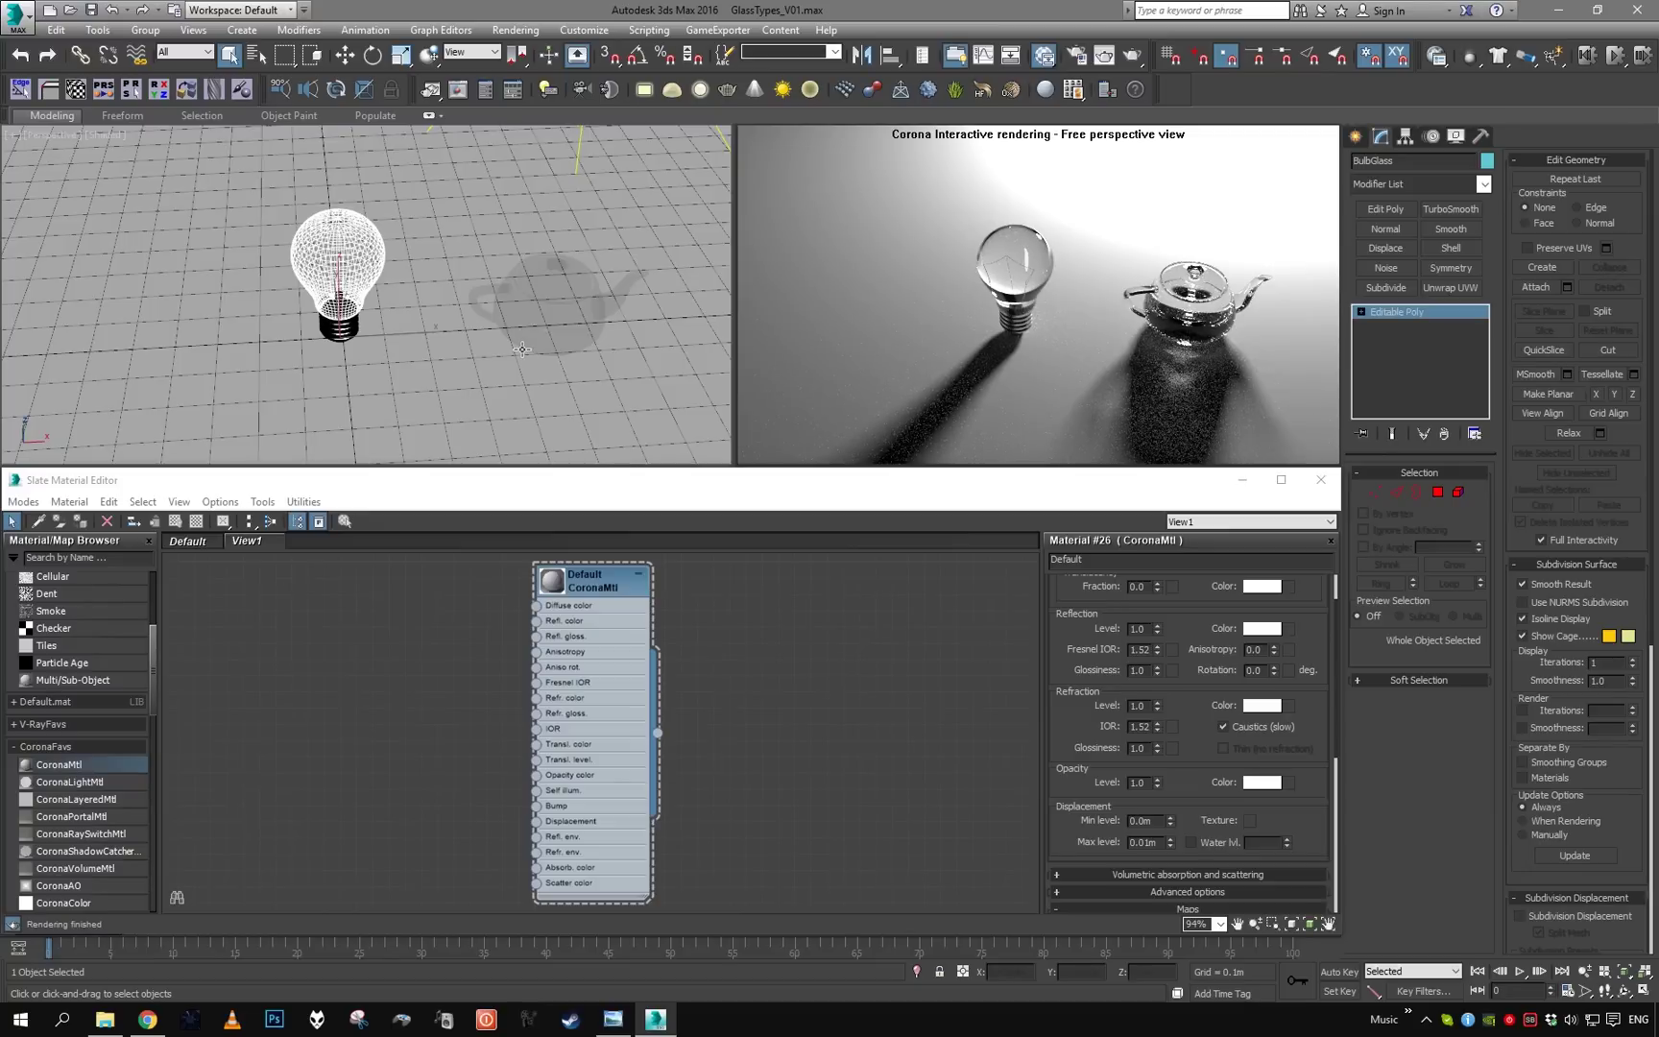
Set the renderer's Max Sample Intensity to 0 to compare the caustics in the teapot's and bulb's shadows, and restore it to 20
{"action": "key", "text": "F10"}
{"action": "key", "text": "F10"}
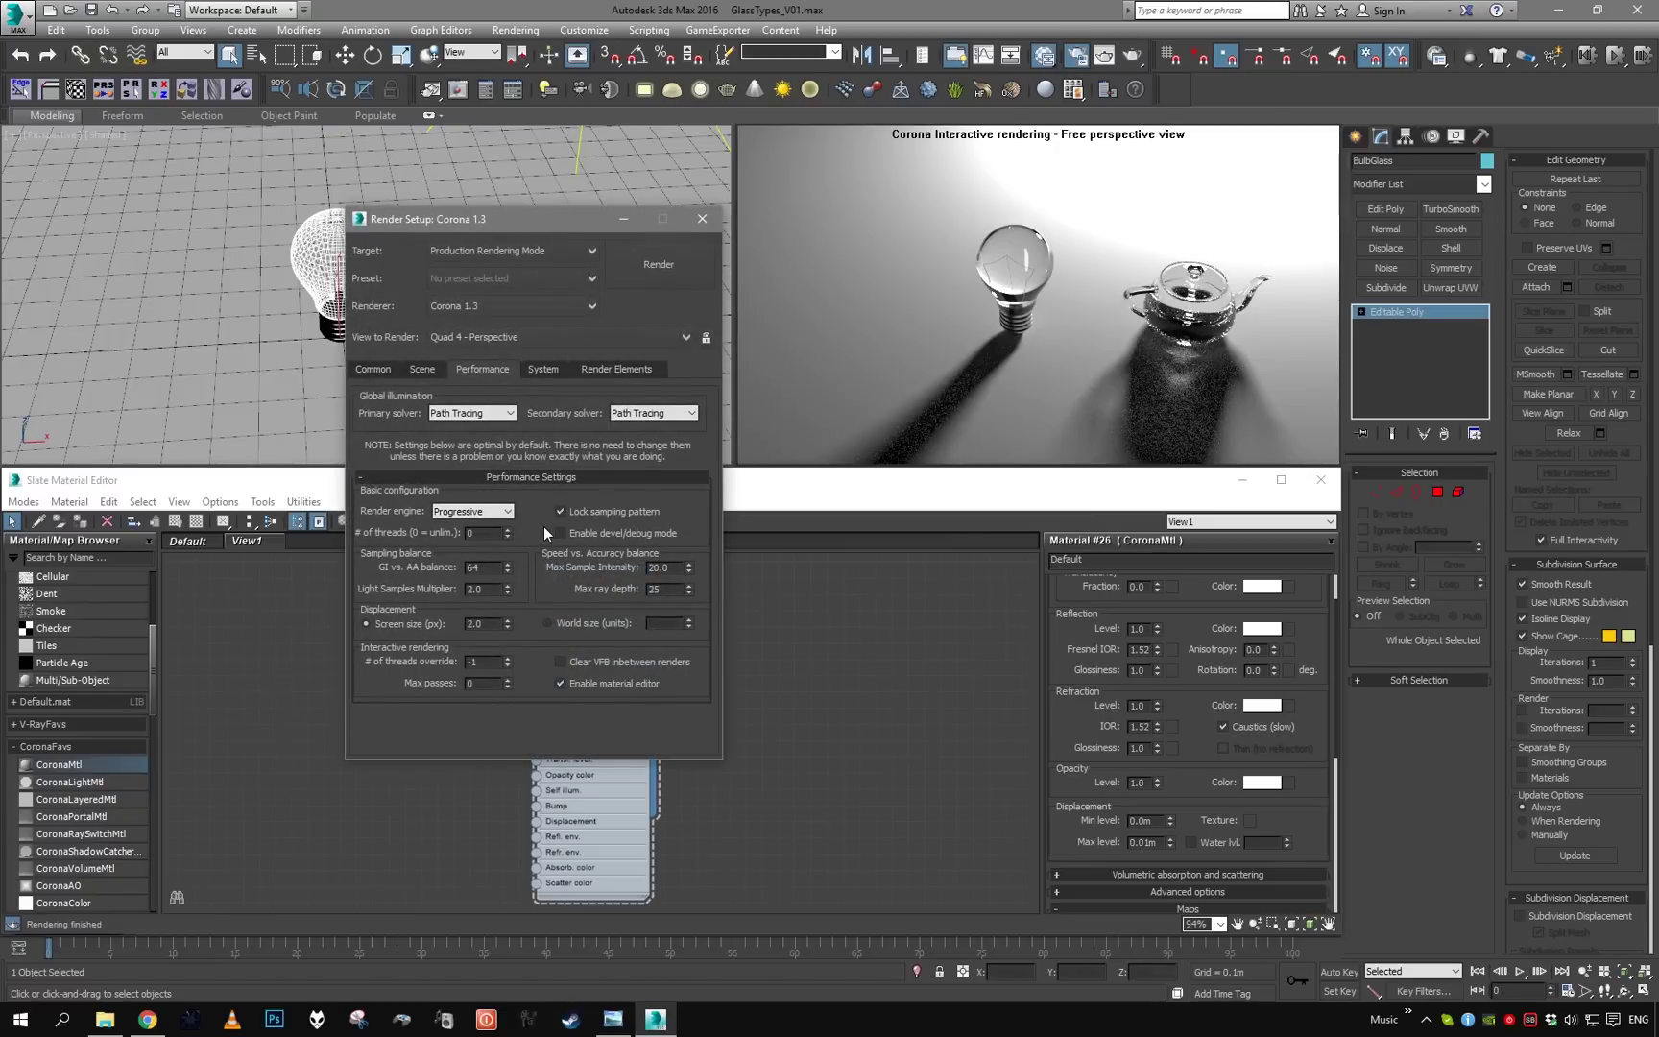
{"action": "double_click", "coordinate": [663, 567]}
{"action": "type", "text": "0"}
{"action": "key", "text": "Return"}
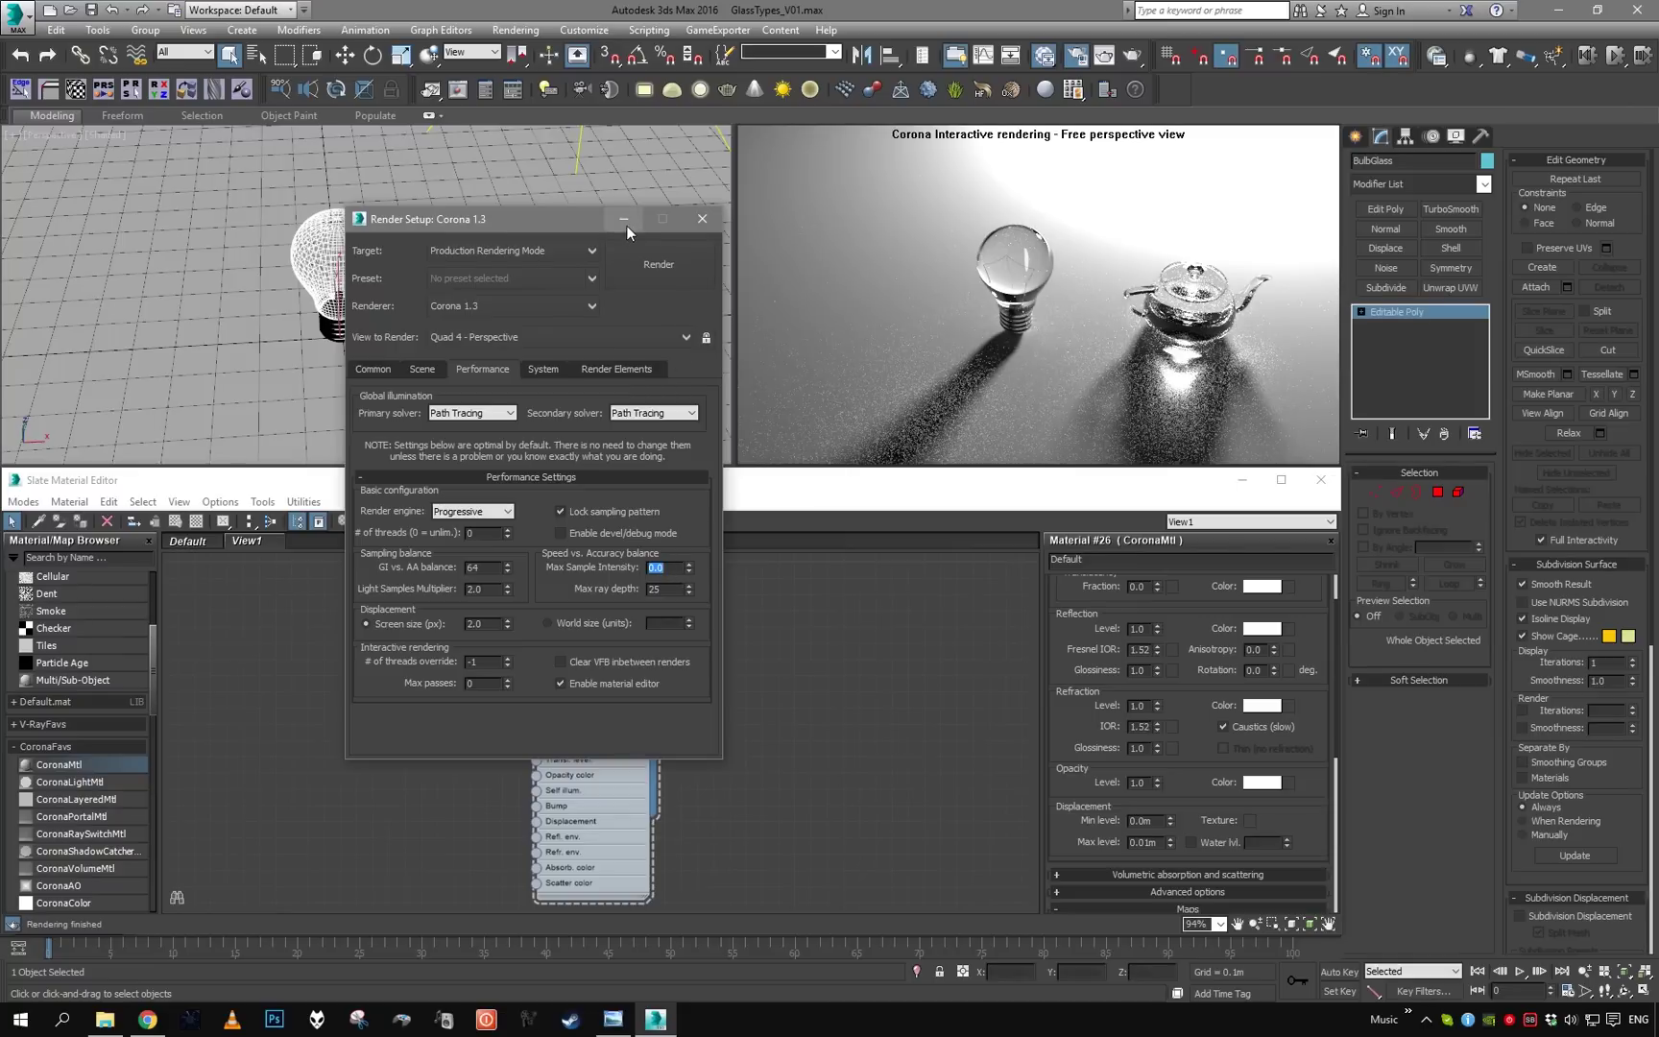
{"action": "type", "text": "20"}
{"action": "key", "text": "Return"}
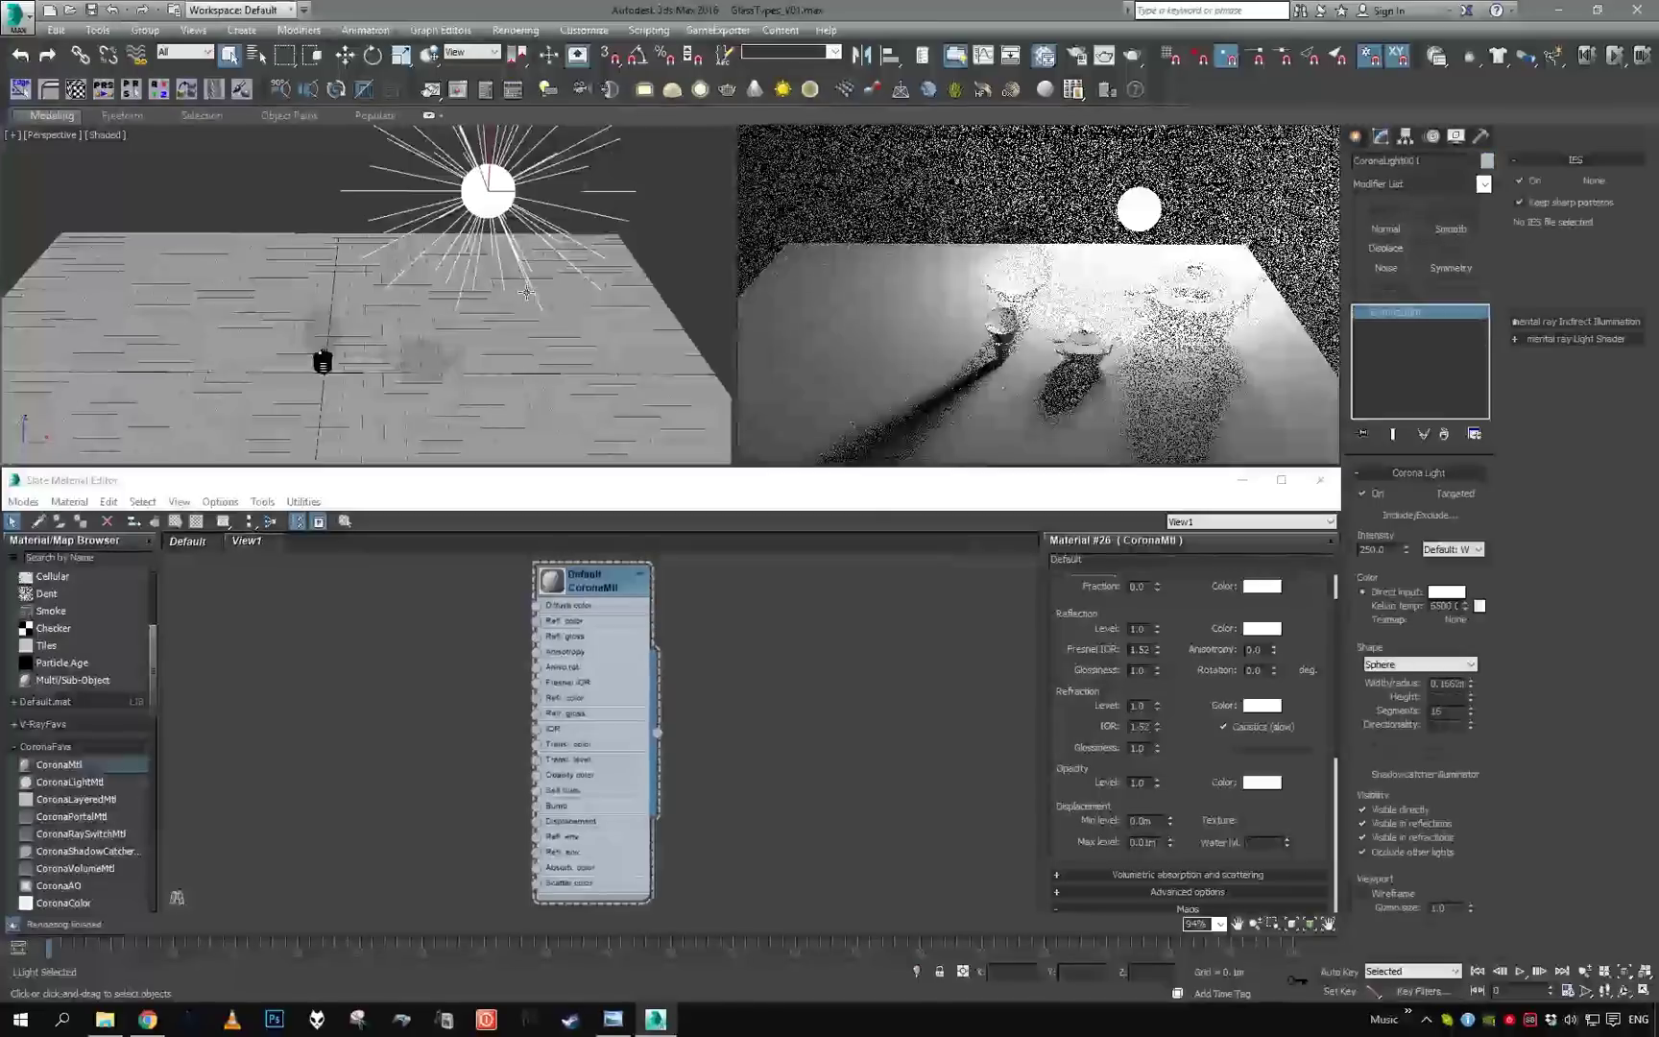
Shrink the sphere light's radius to 0.01 m and set its intensity to 25000
{"action": "middle_click_drag", "start_coordinate": [527, 291], "coordinate": [523, 271], "text": "alt"}
{"action": "double_click", "coordinate": [1372, 550]}
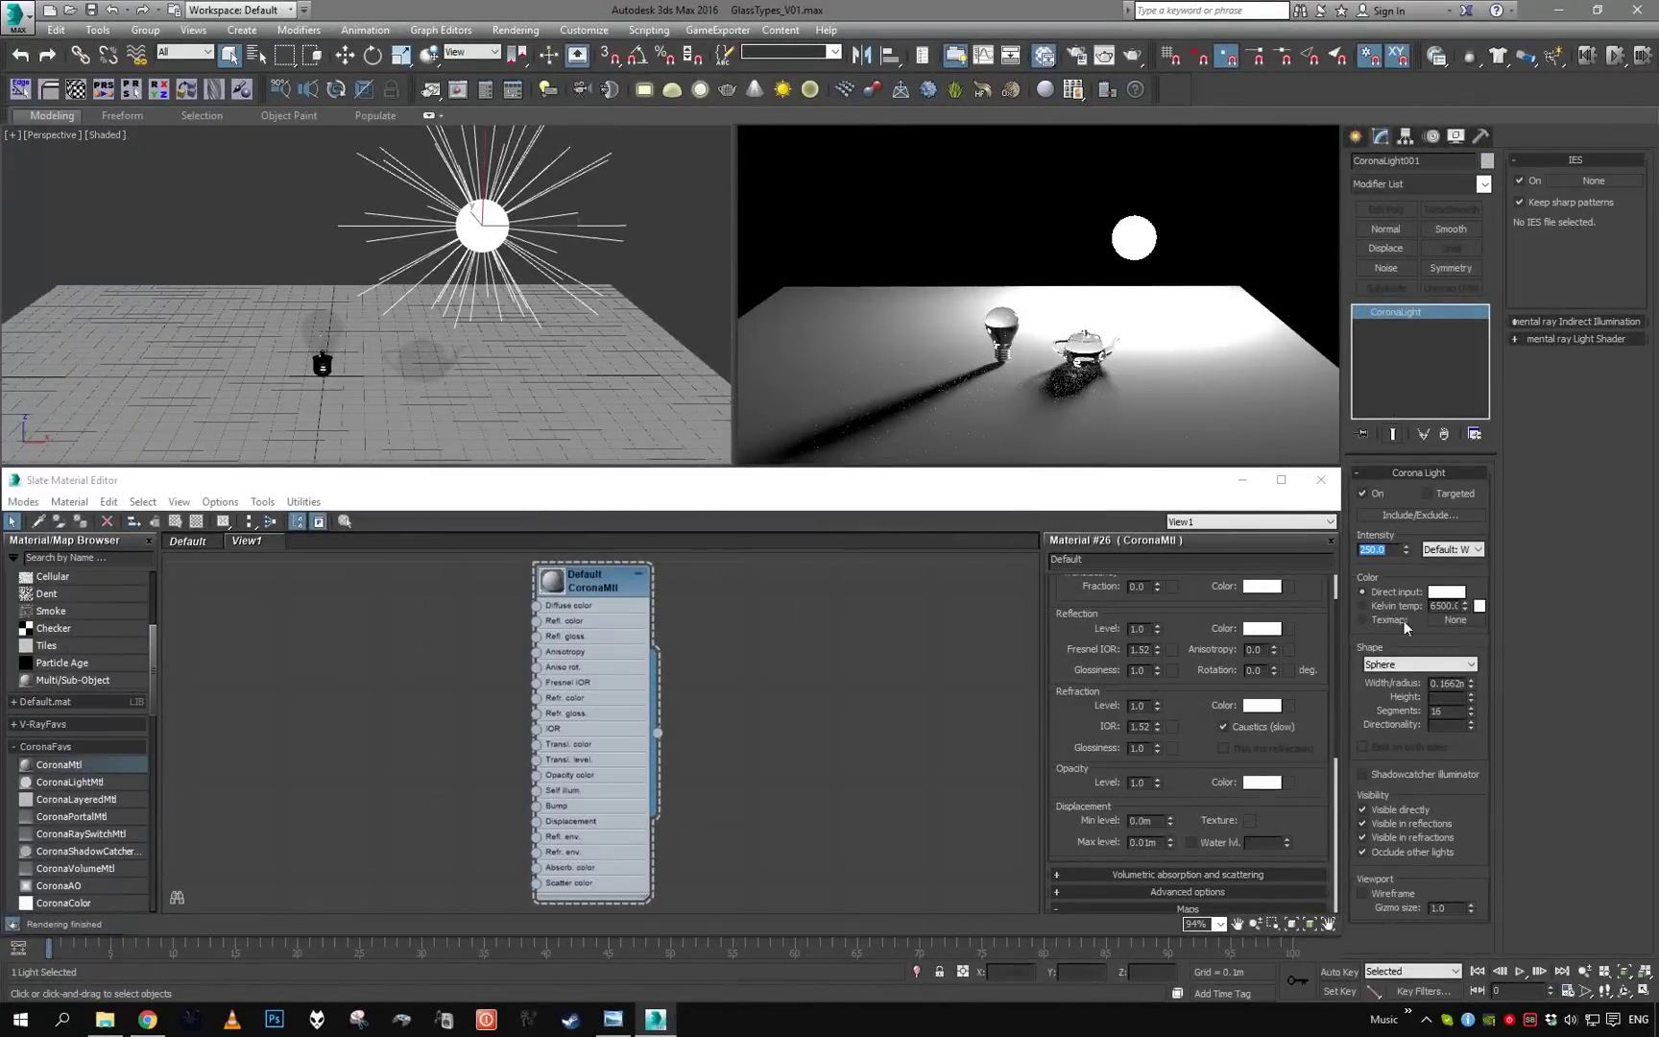
{"action": "double_click", "coordinate": [1451, 684]}
{"action": "type", "text": ".01"}
{"action": "key", "text": "Return"}
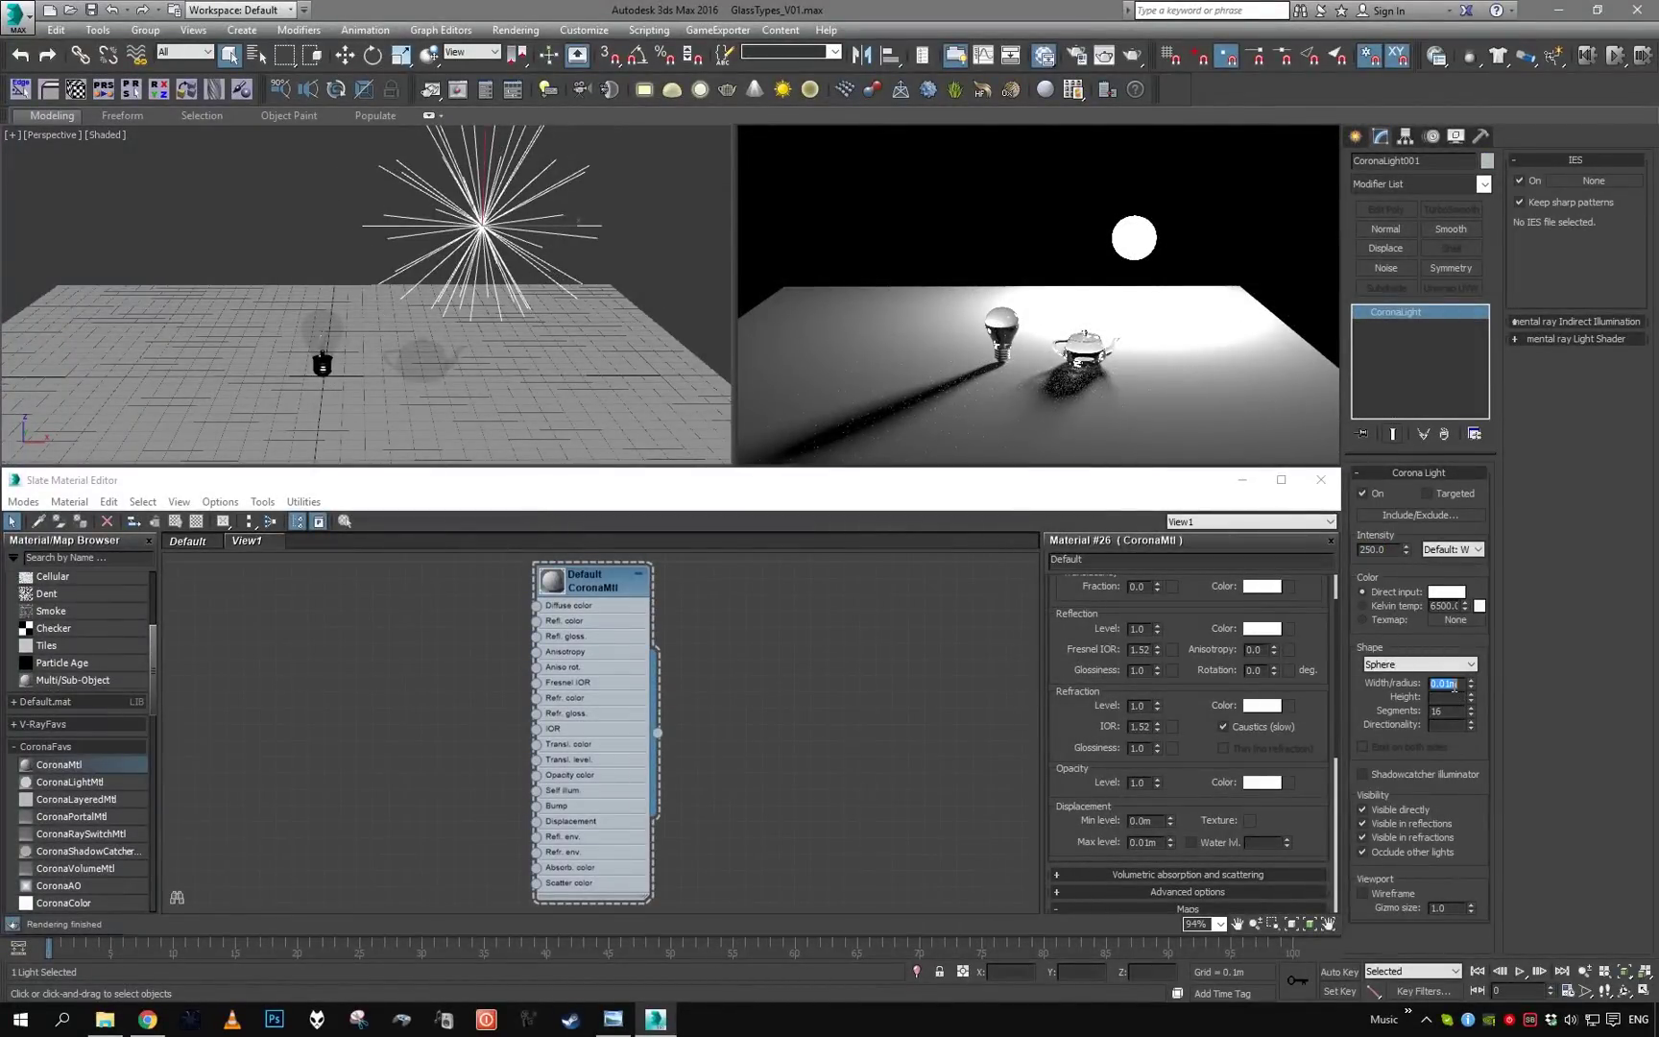
{"action": "left_click", "coordinate": [1371, 552]}
{"action": "type", "text": "00"}
{"action": "key", "text": "Return"}
{"action": "scroll", "coordinate": [539, 291], "scroll_direction": "down", "scroll_amount": 2}
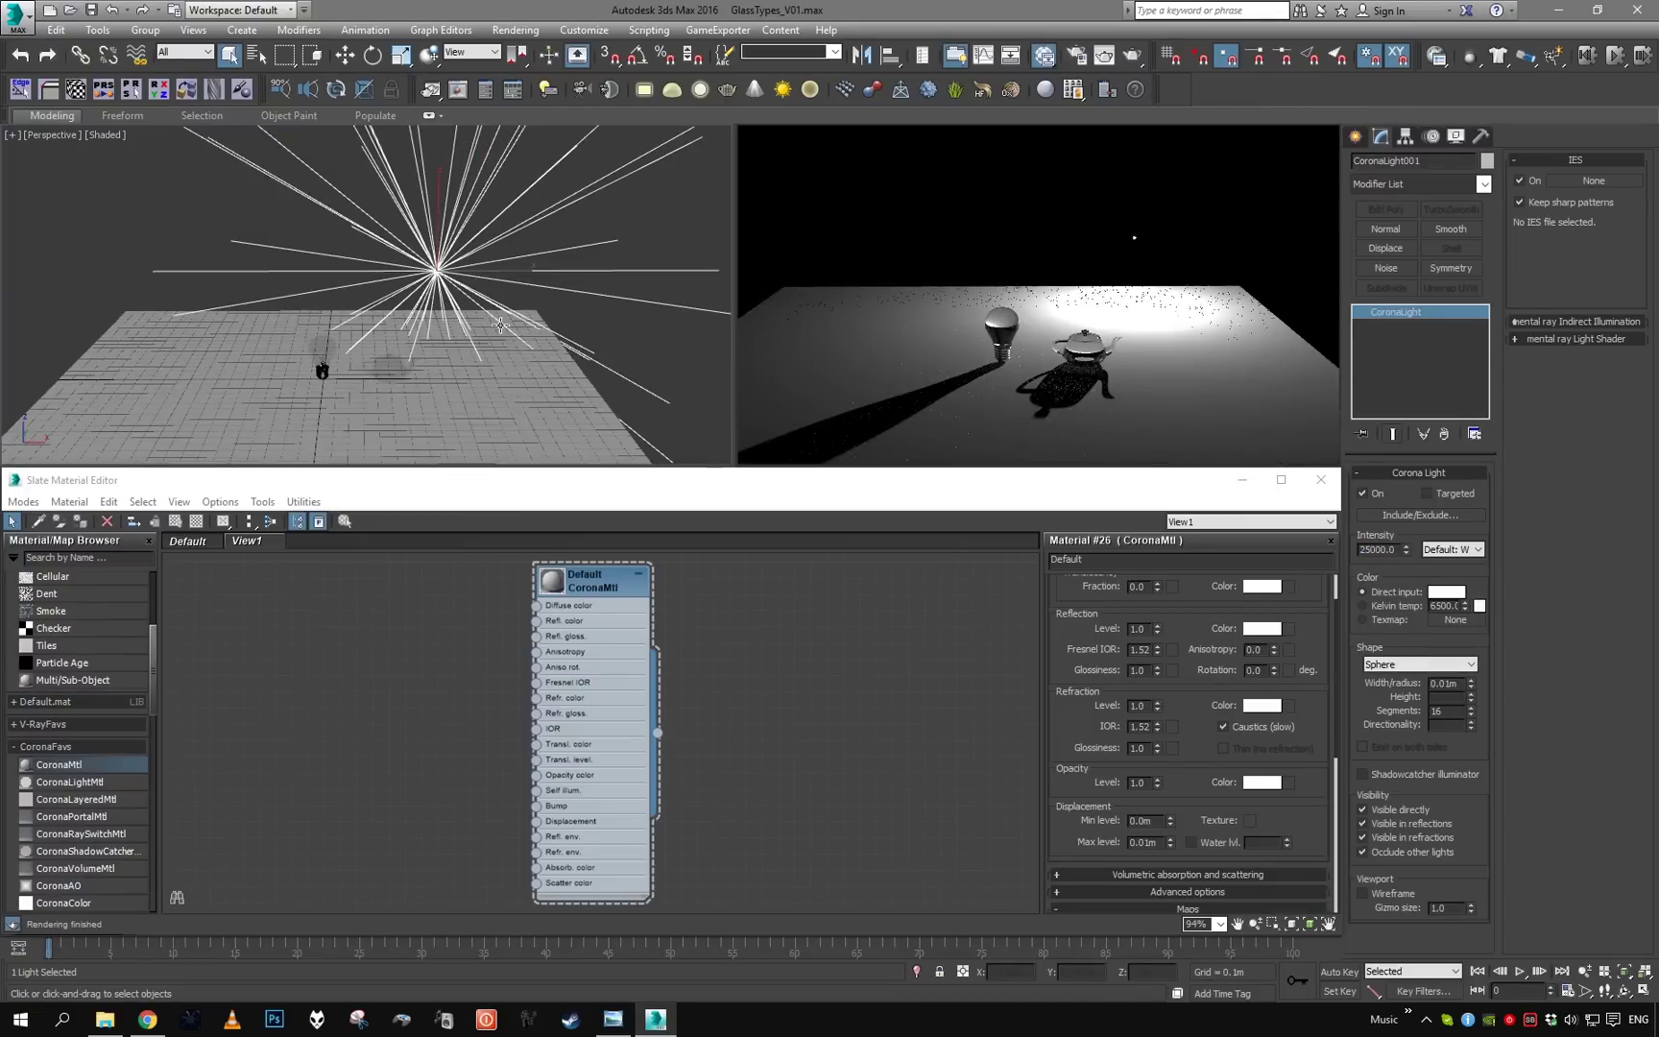
Move the sphere light slightly and check the teapot's and bulb's shadows up close in the interactive render
{"action": "middle_click_drag", "start_coordinate": [539, 291], "coordinate": [497, 305], "text": "alt"}
{"action": "scroll", "coordinate": [497, 305], "scroll_direction": "up", "scroll_amount": 2}
{"action": "key", "text": "w"}
{"action": "left_click_drag", "start_coordinate": [541, 227], "coordinate": [535, 195]}
{"action": "scroll", "coordinate": [486, 216], "scroll_direction": "up", "scroll_amount": 10}
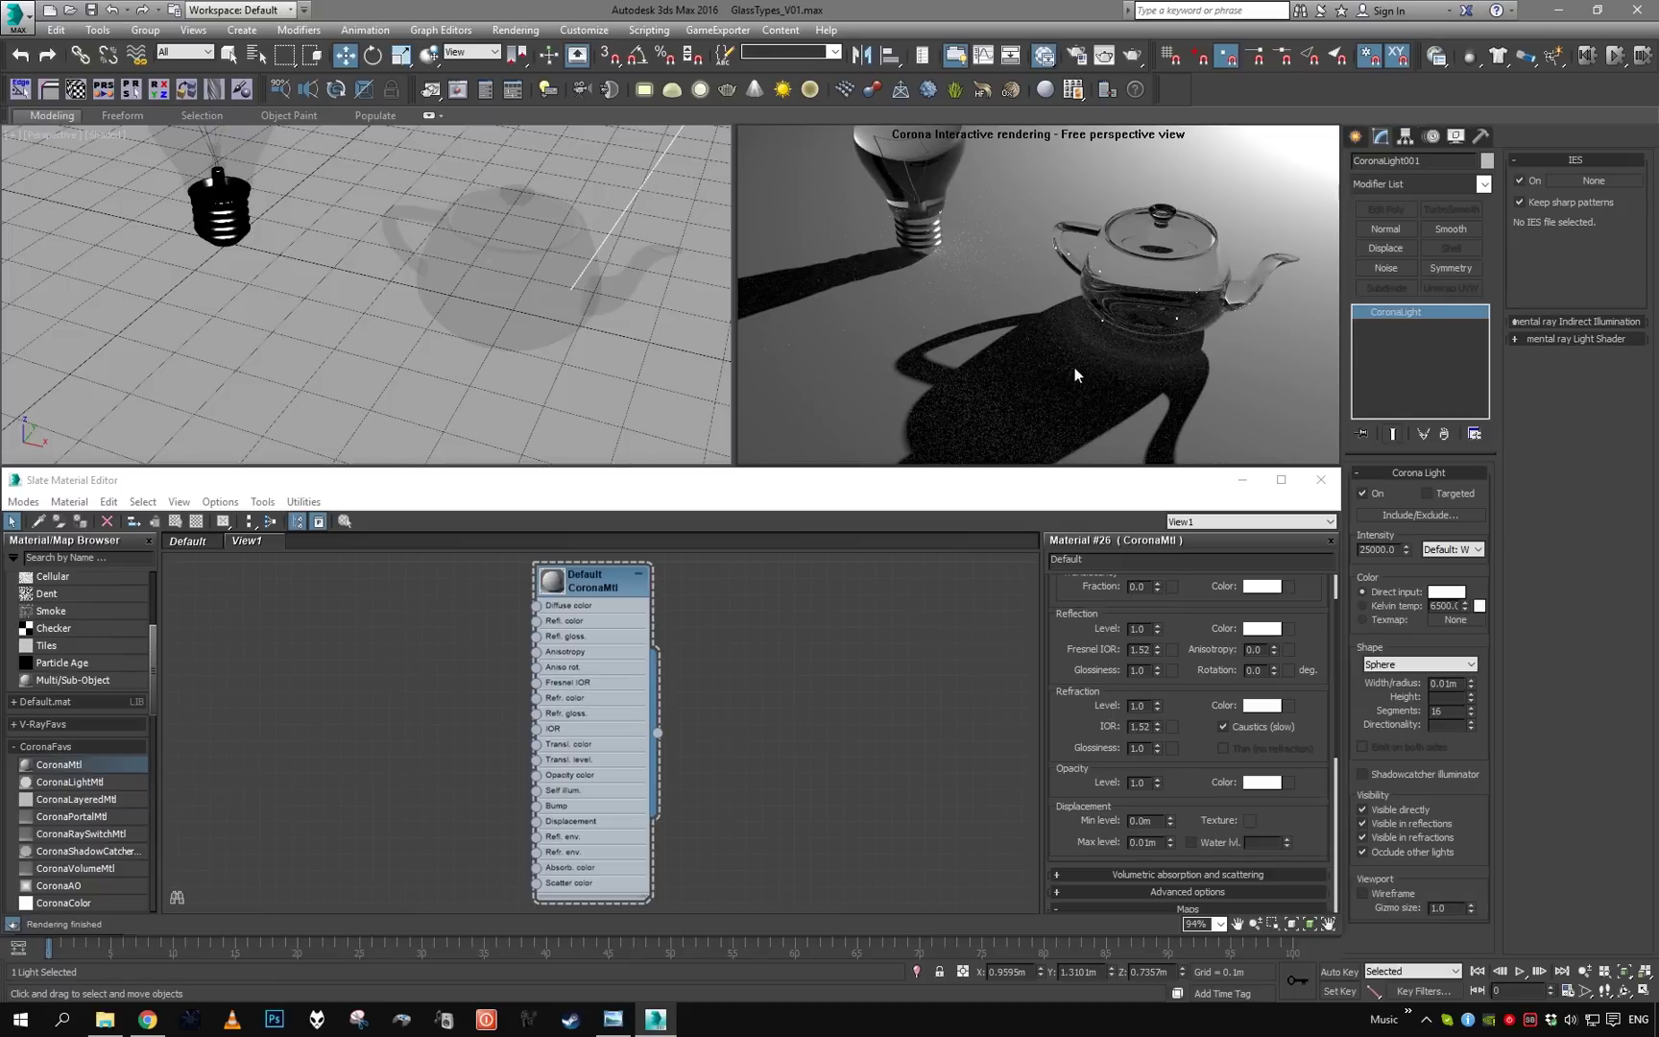
Set Max Sample Intensity to 0 to compare the teapot's caustics under the tiny light, and restore the previous limit
{"action": "key", "text": "F10"}
{"action": "key", "text": "F10"}
{"action": "double_click", "coordinate": [672, 568]}
{"action": "type", "text": "0"}
{"action": "key", "text": "Return"}
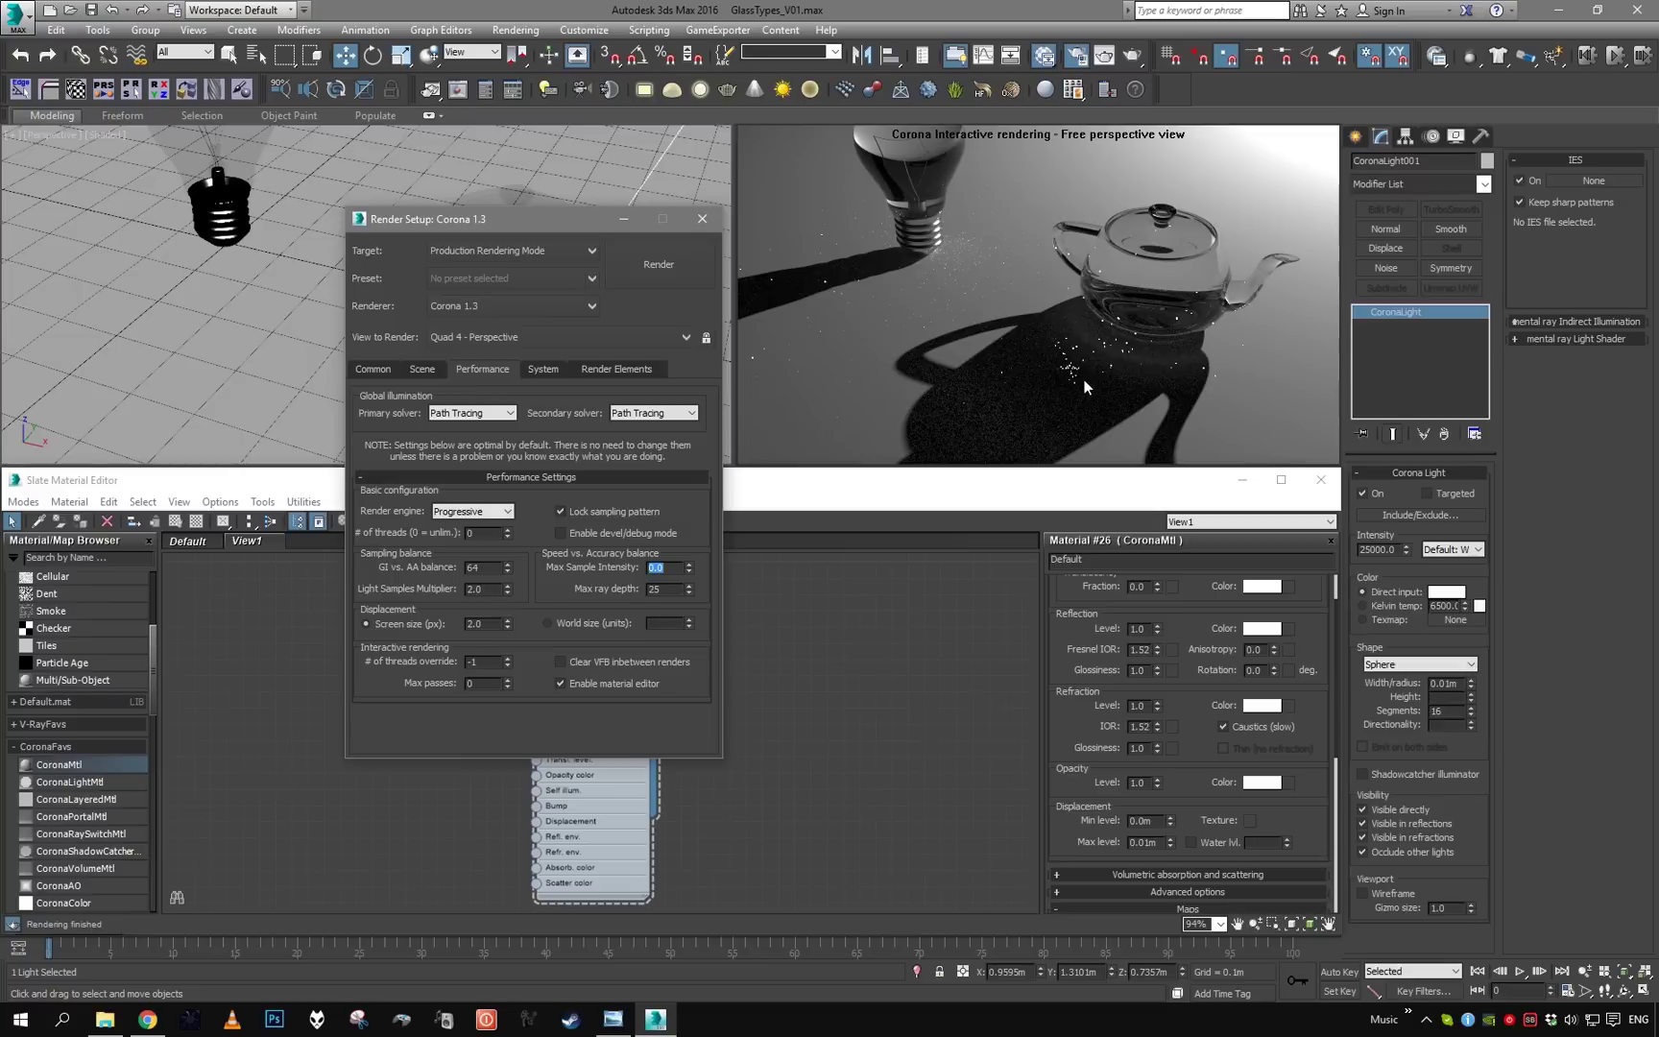
{"action": "type", "text": "2"}
{"action": "left_click", "coordinate": [702, 219]}
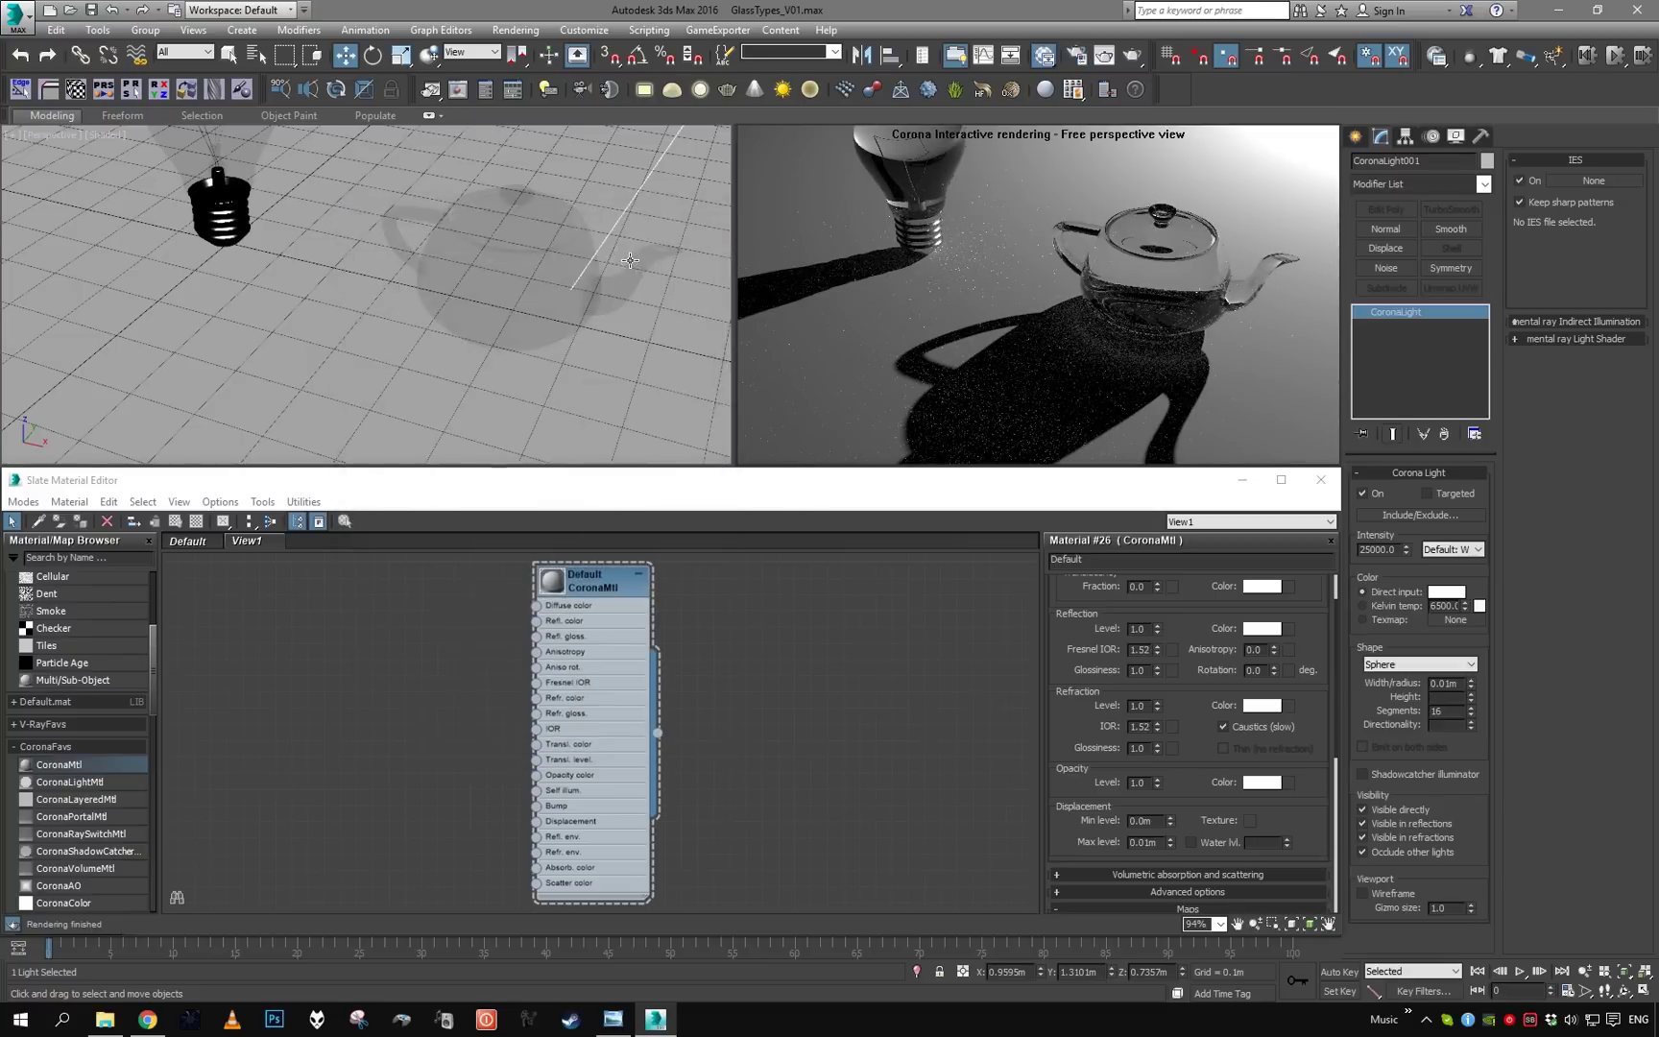
Enlarge the sphere light's radius to 0.5 m and set its intensity to 10
{"action": "scroll", "coordinate": [629, 260], "scroll_direction": "down", "scroll_amount": 6}
{"action": "middle_click_drag", "start_coordinate": [630, 260], "coordinate": [605, 225], "text": "alt"}
{"action": "scroll", "coordinate": [604, 226], "scroll_direction": "up", "scroll_amount": 1}
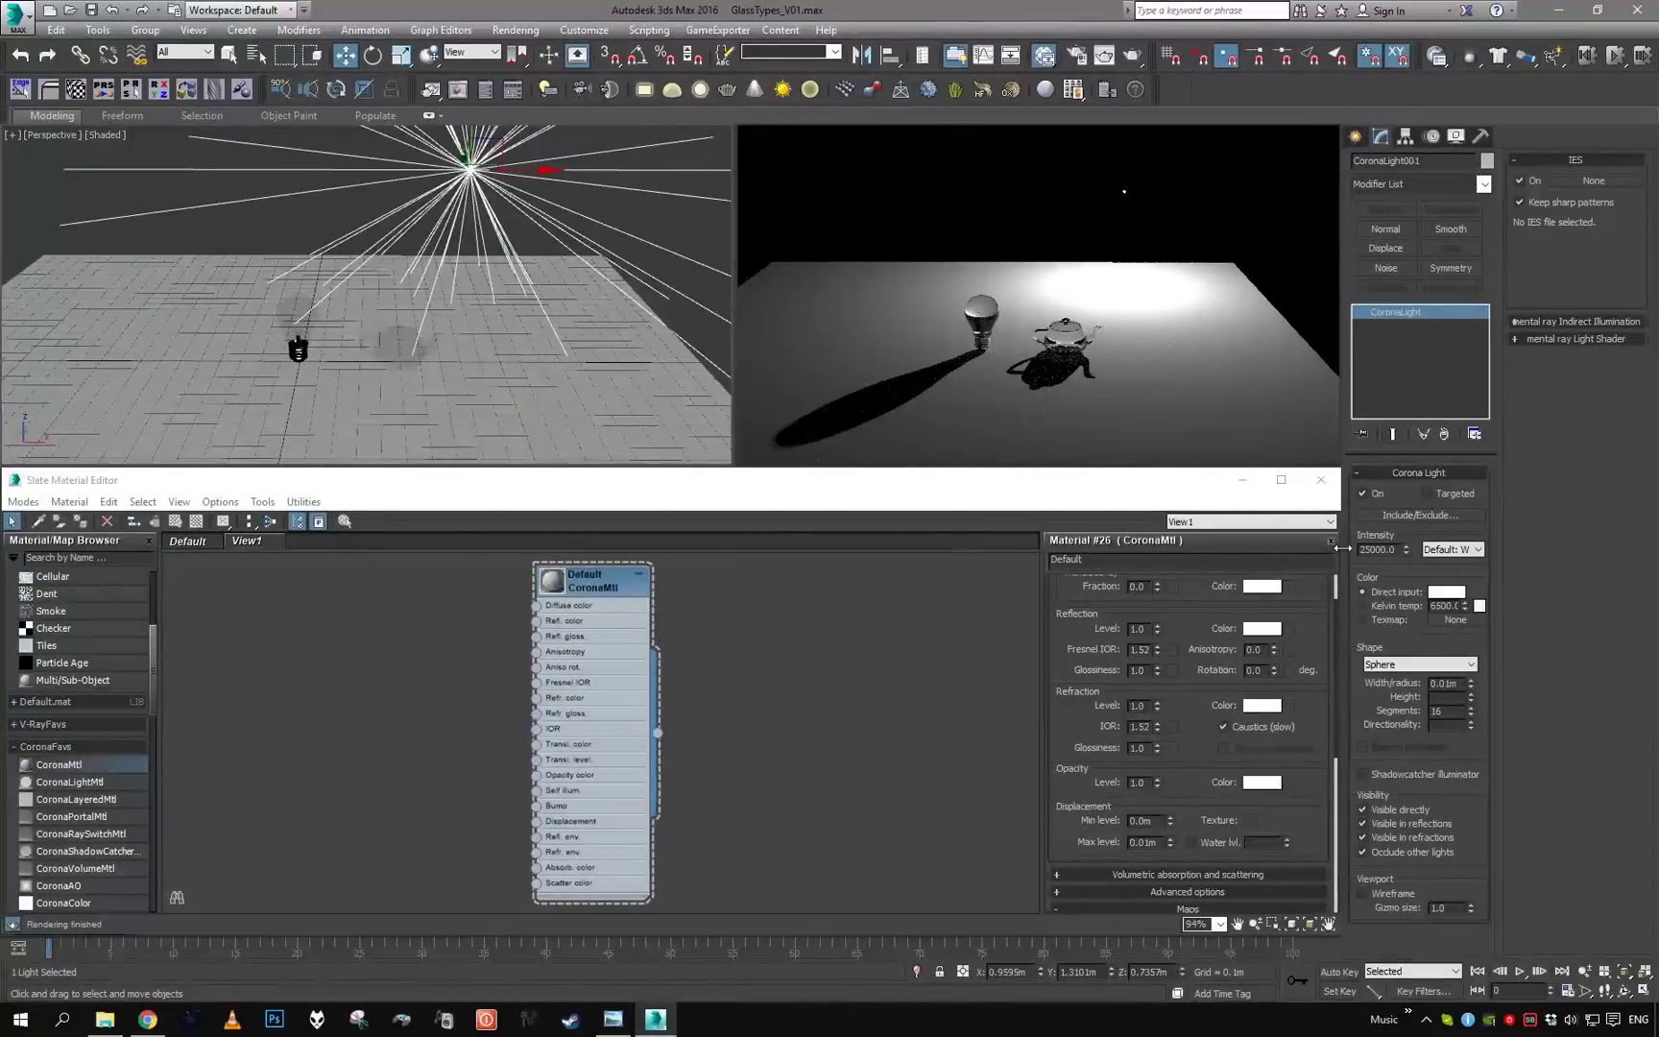
{"action": "double_click", "coordinate": [1459, 685]}
{"action": "type", "text": "0.5"}
{"action": "key", "text": "Return"}
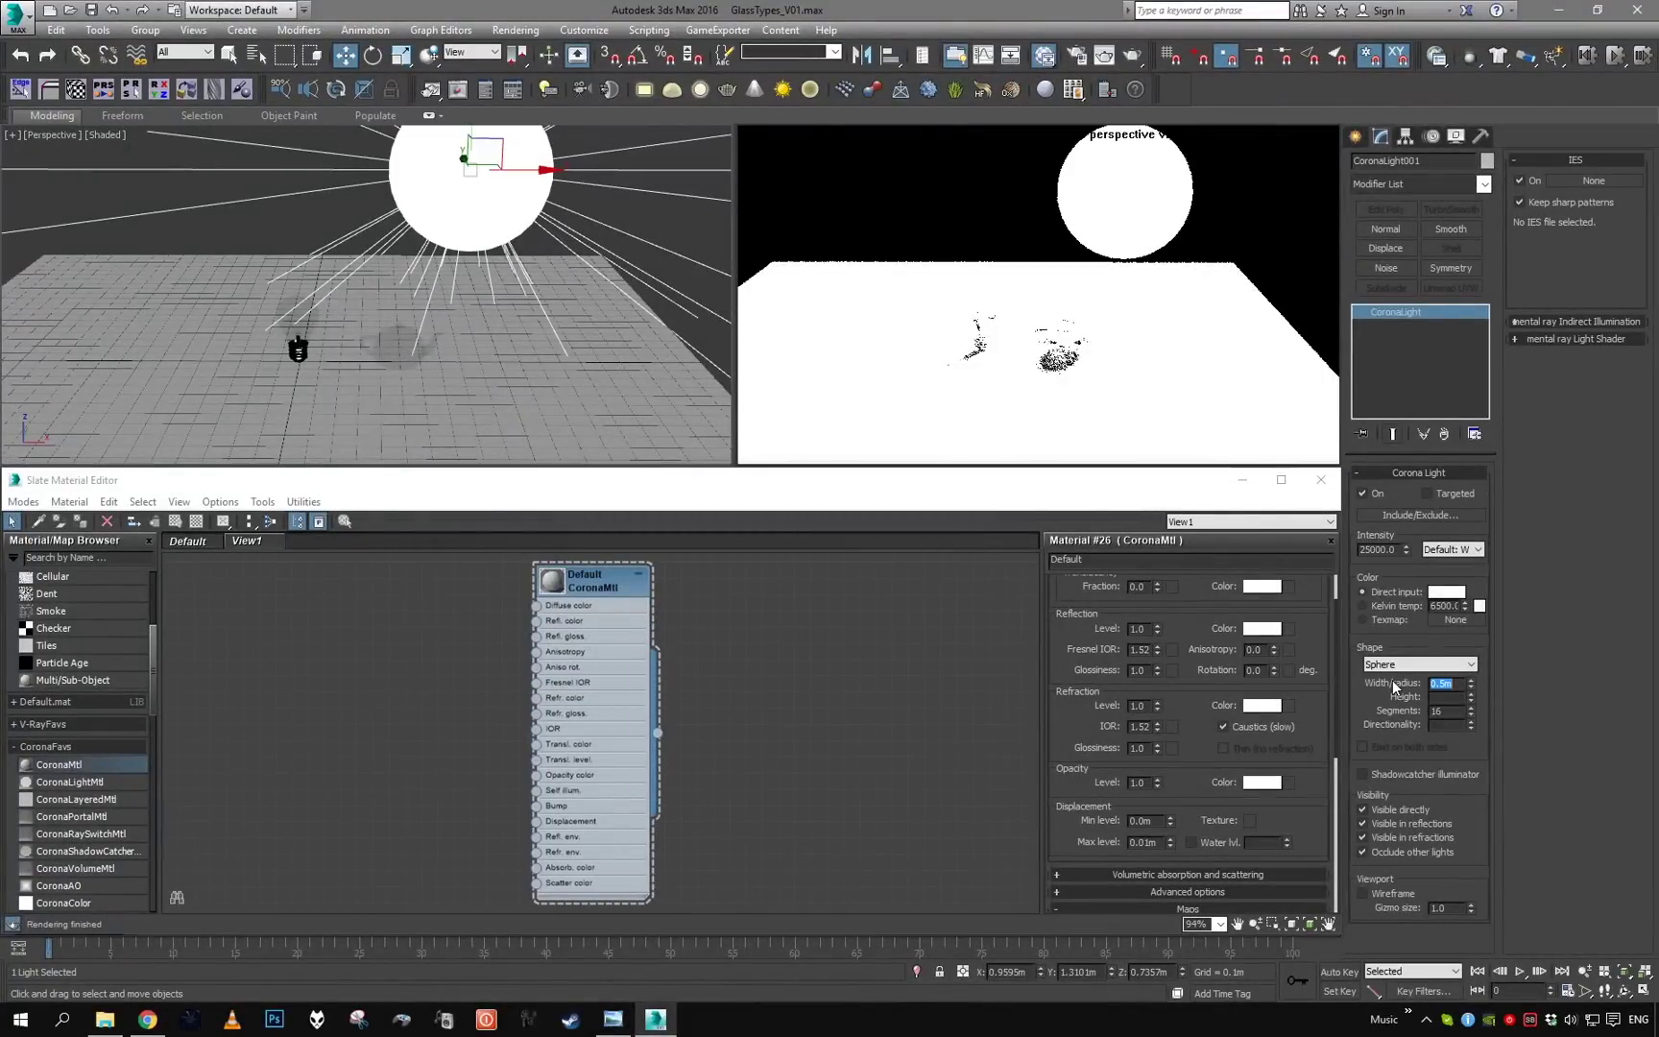
{"action": "double_click", "coordinate": [1382, 550]}
{"action": "type", "text": "10"}
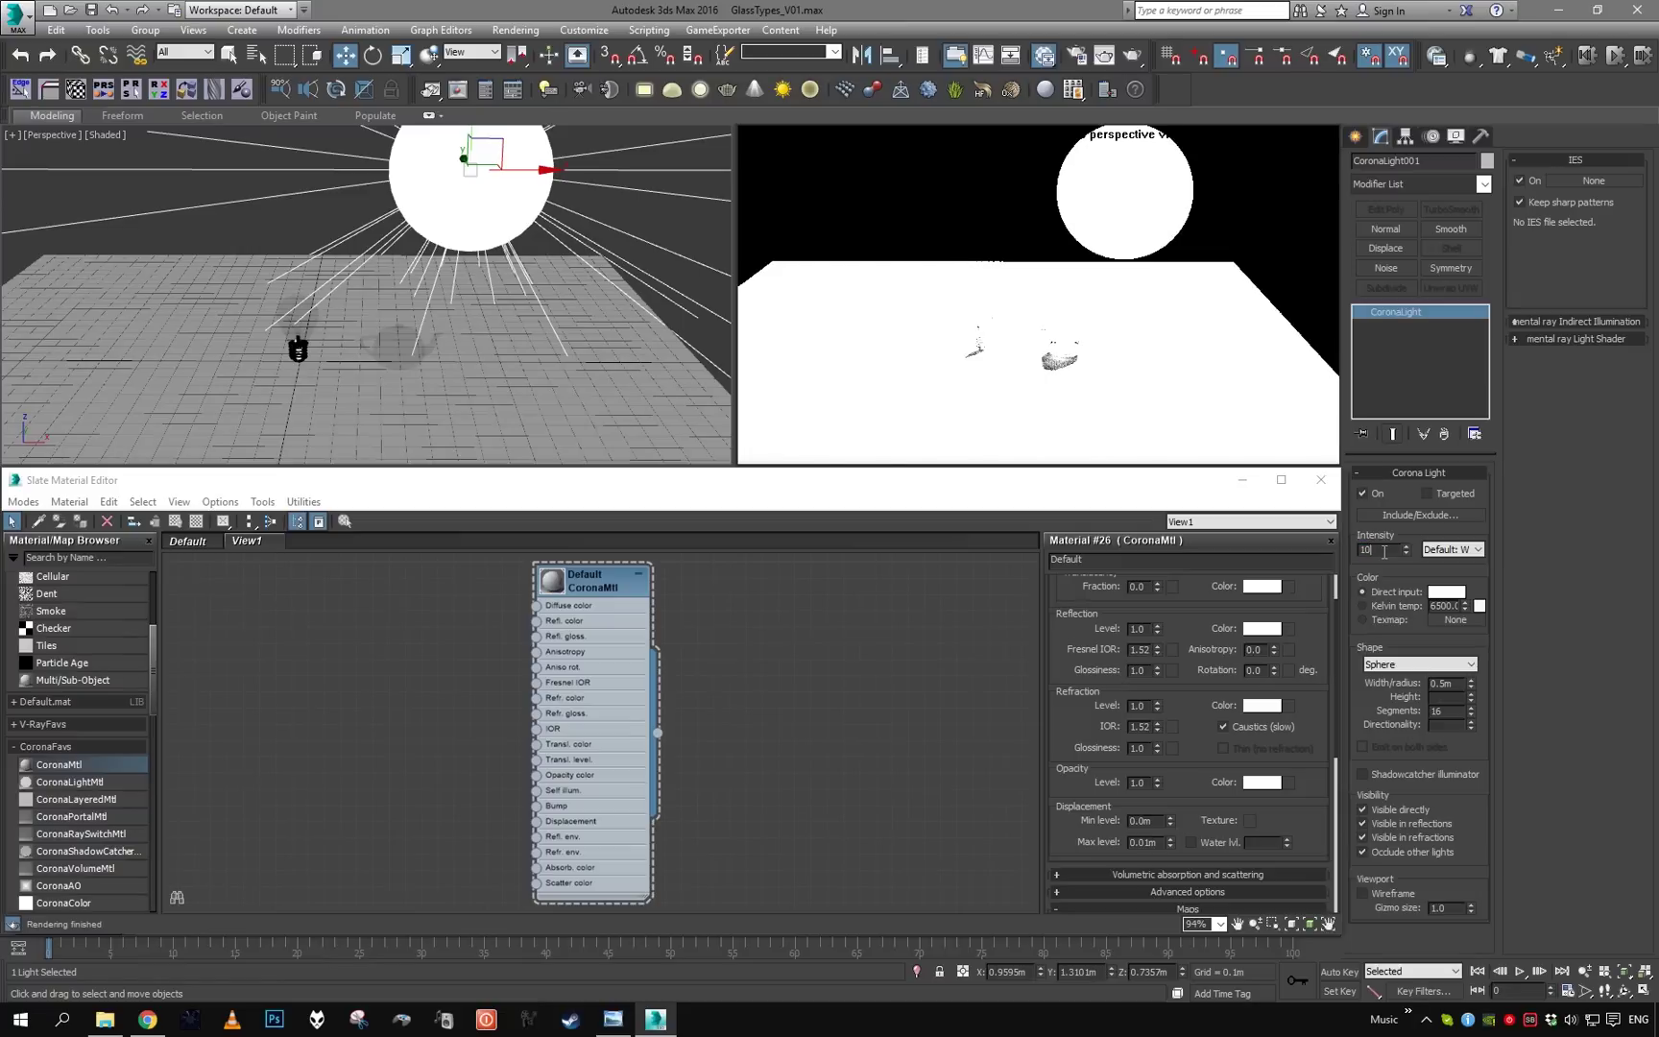
{"action": "key", "text": "Return"}
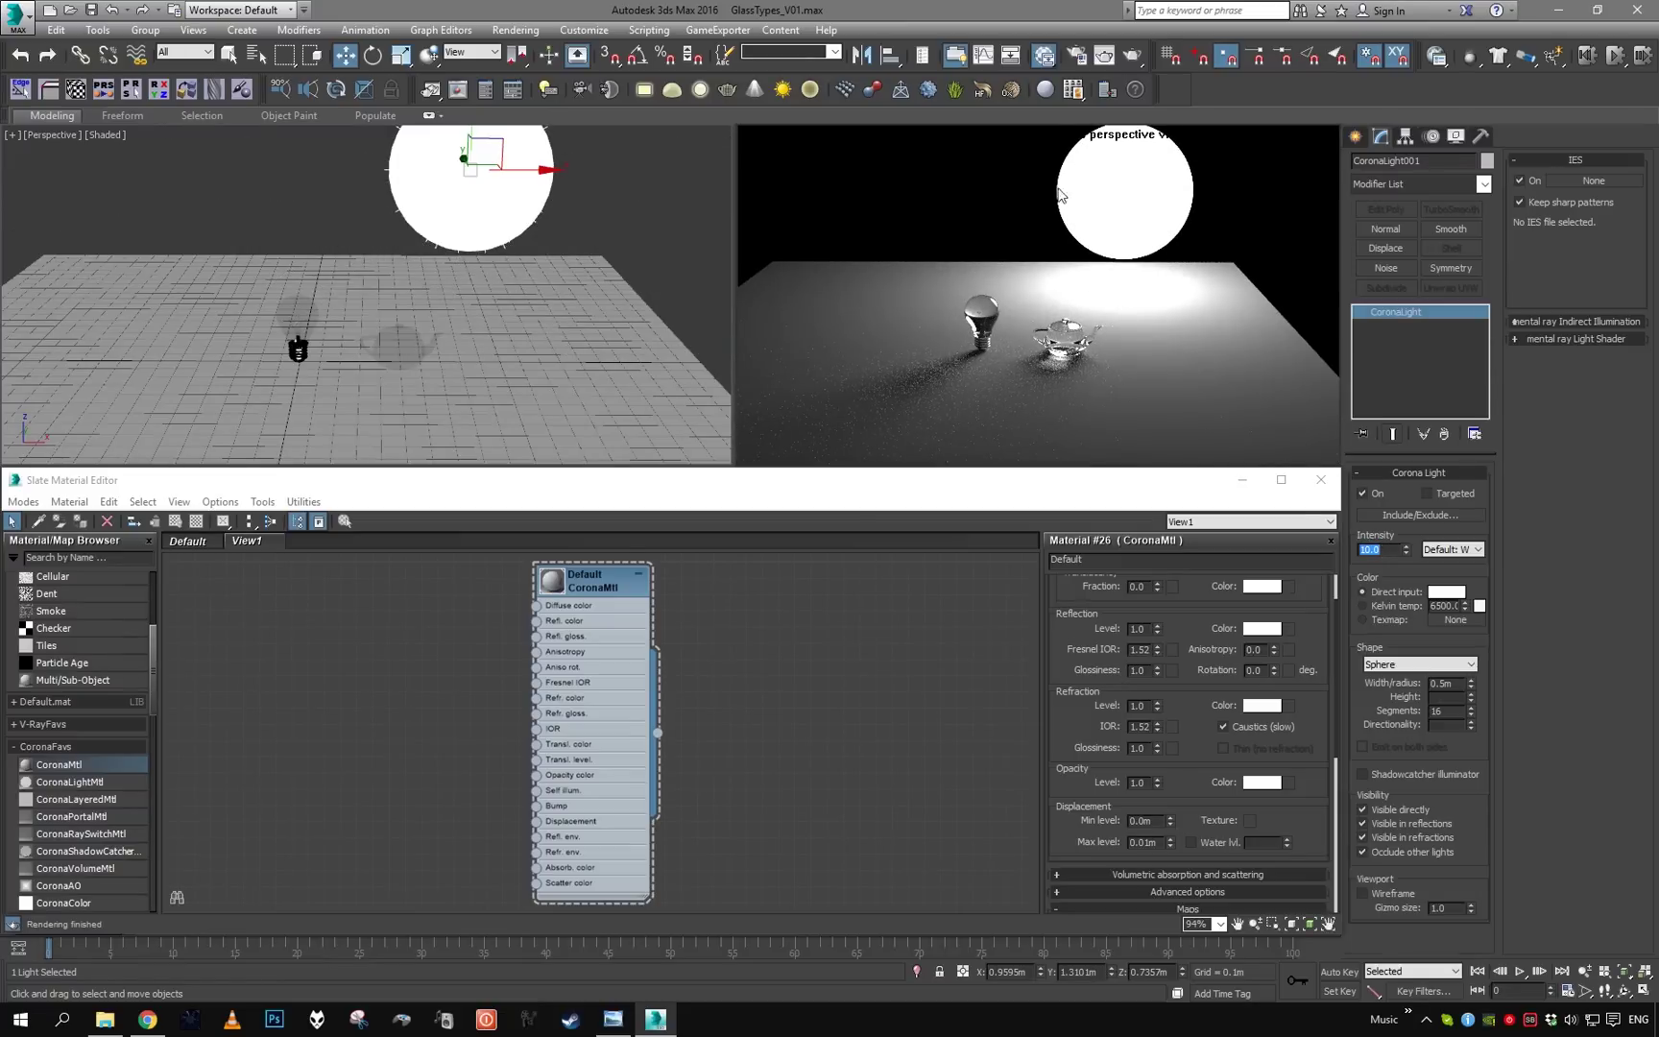
Compare the teapot's caustics under the large light with Max Sample Intensity at 0, and restore it to 20
{"action": "scroll", "coordinate": [437, 295], "scroll_direction": "up", "scroll_amount": 10}
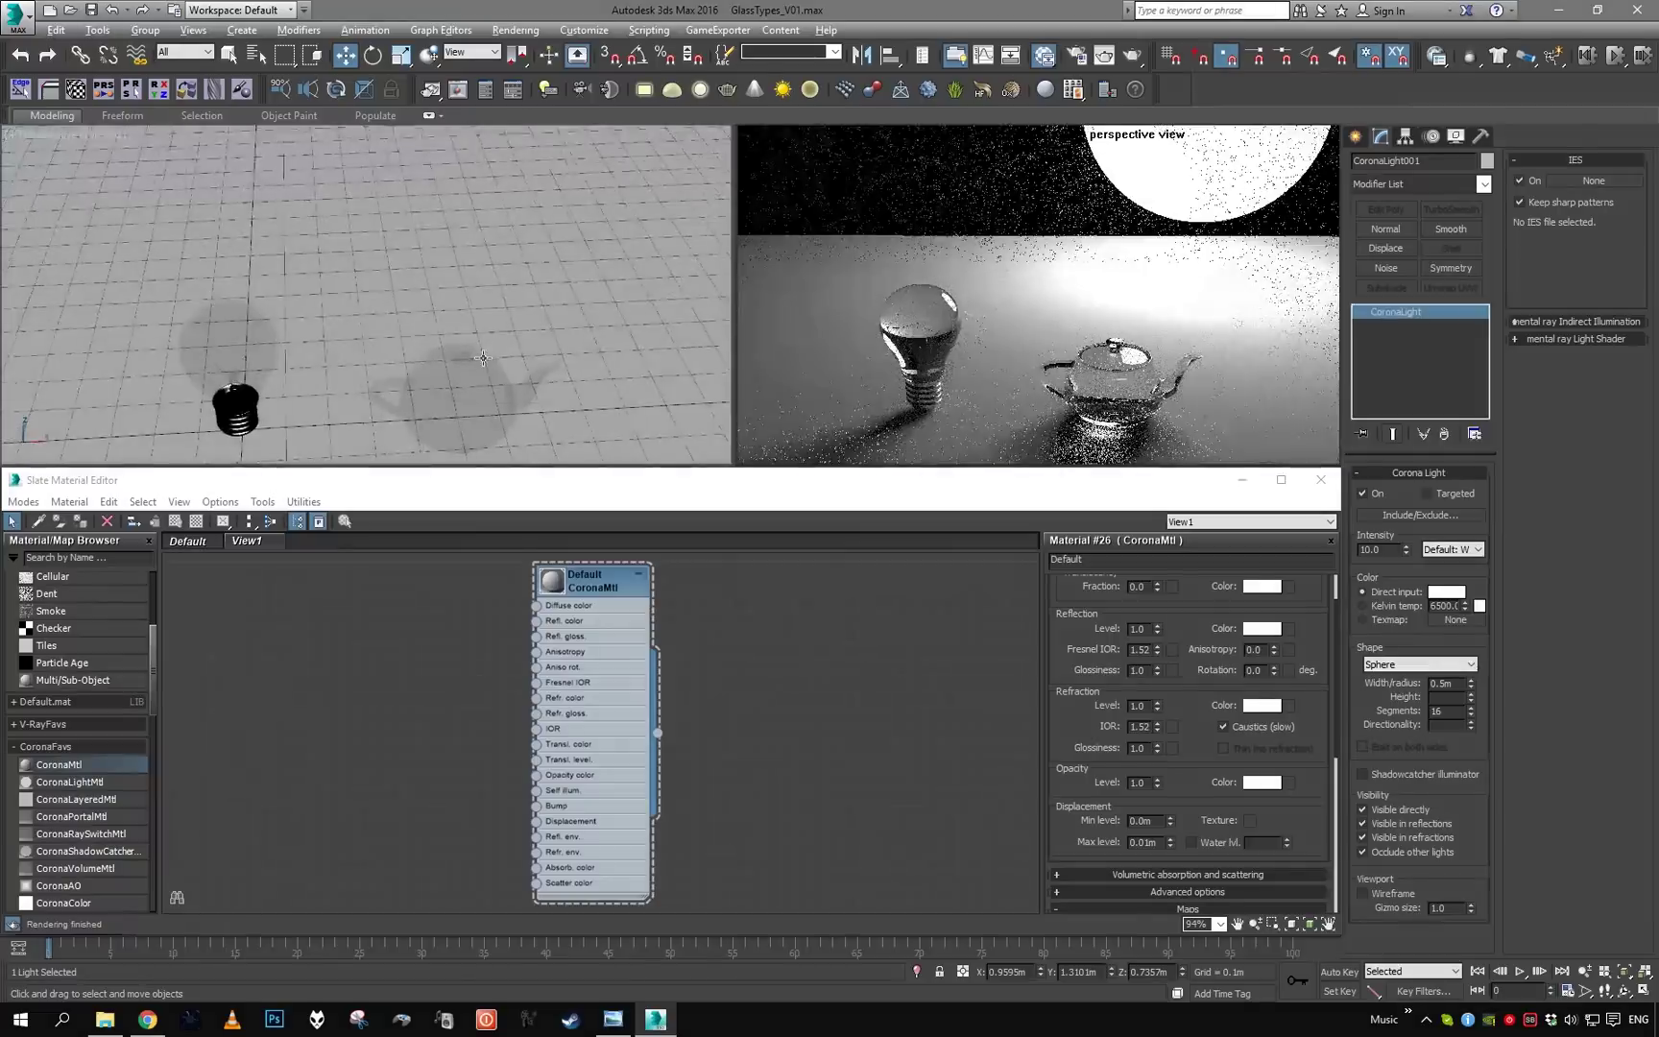
{"action": "middle_click_drag", "start_coordinate": [430, 289], "coordinate": [480, 259], "text": "alt"}
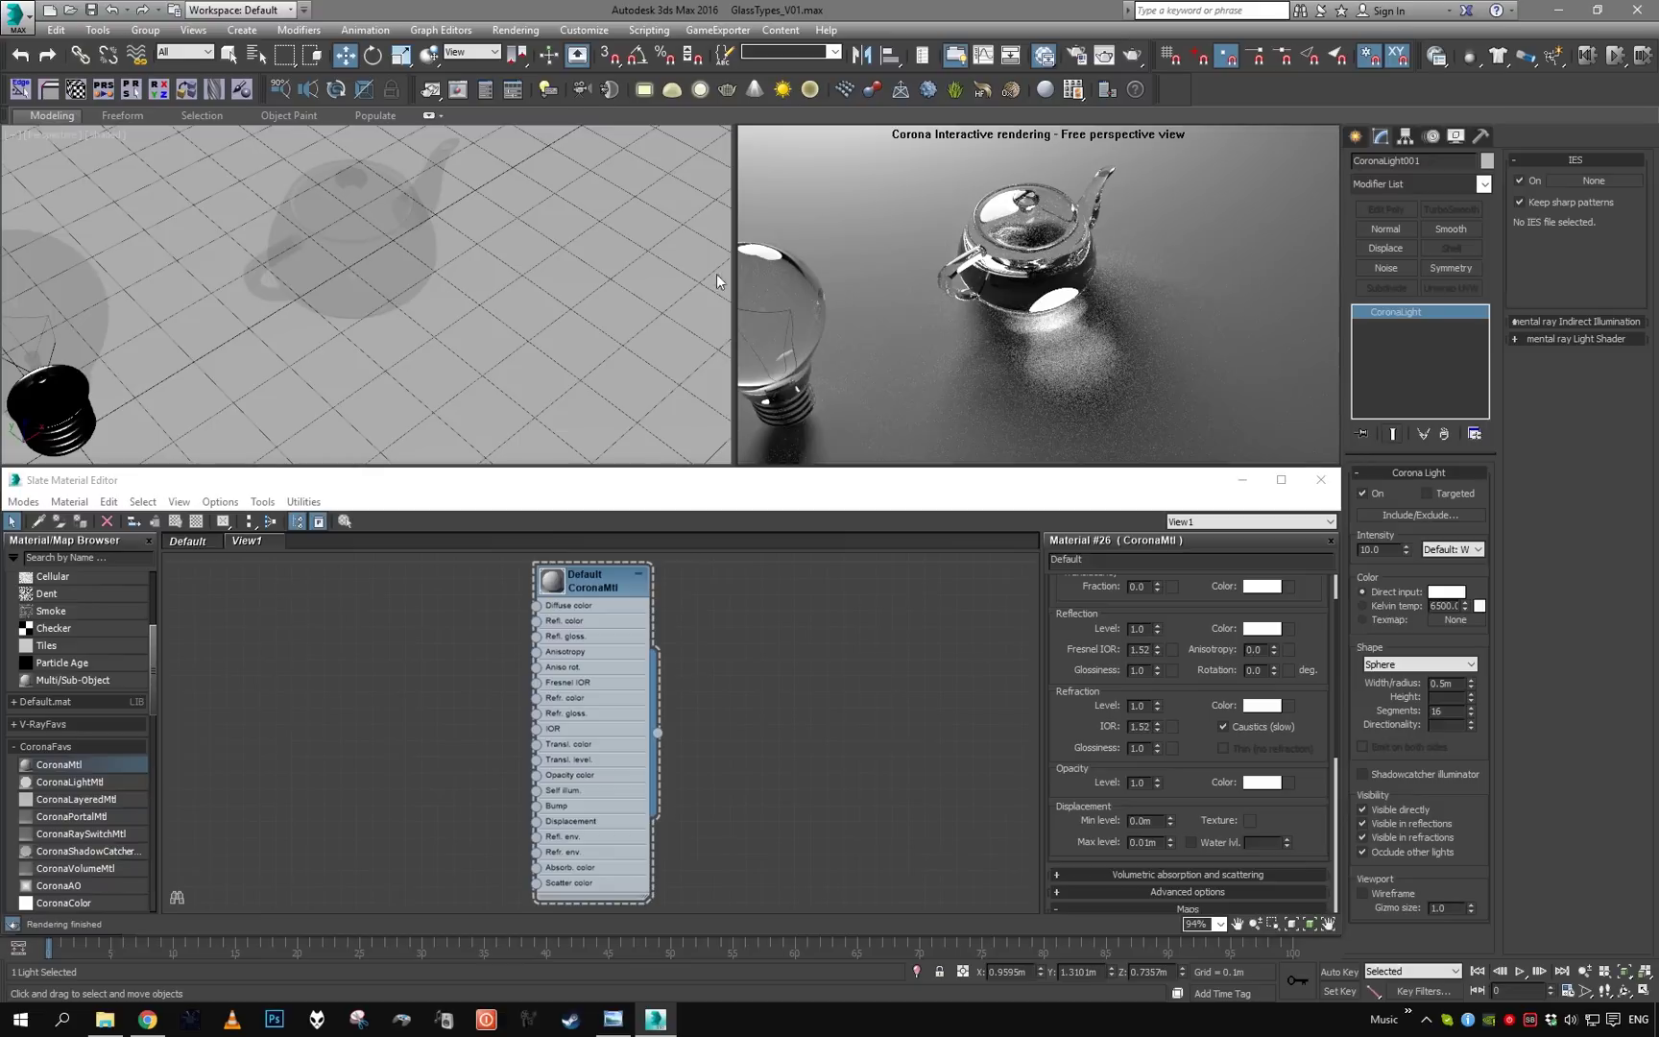
{"action": "key", "text": "F10"}
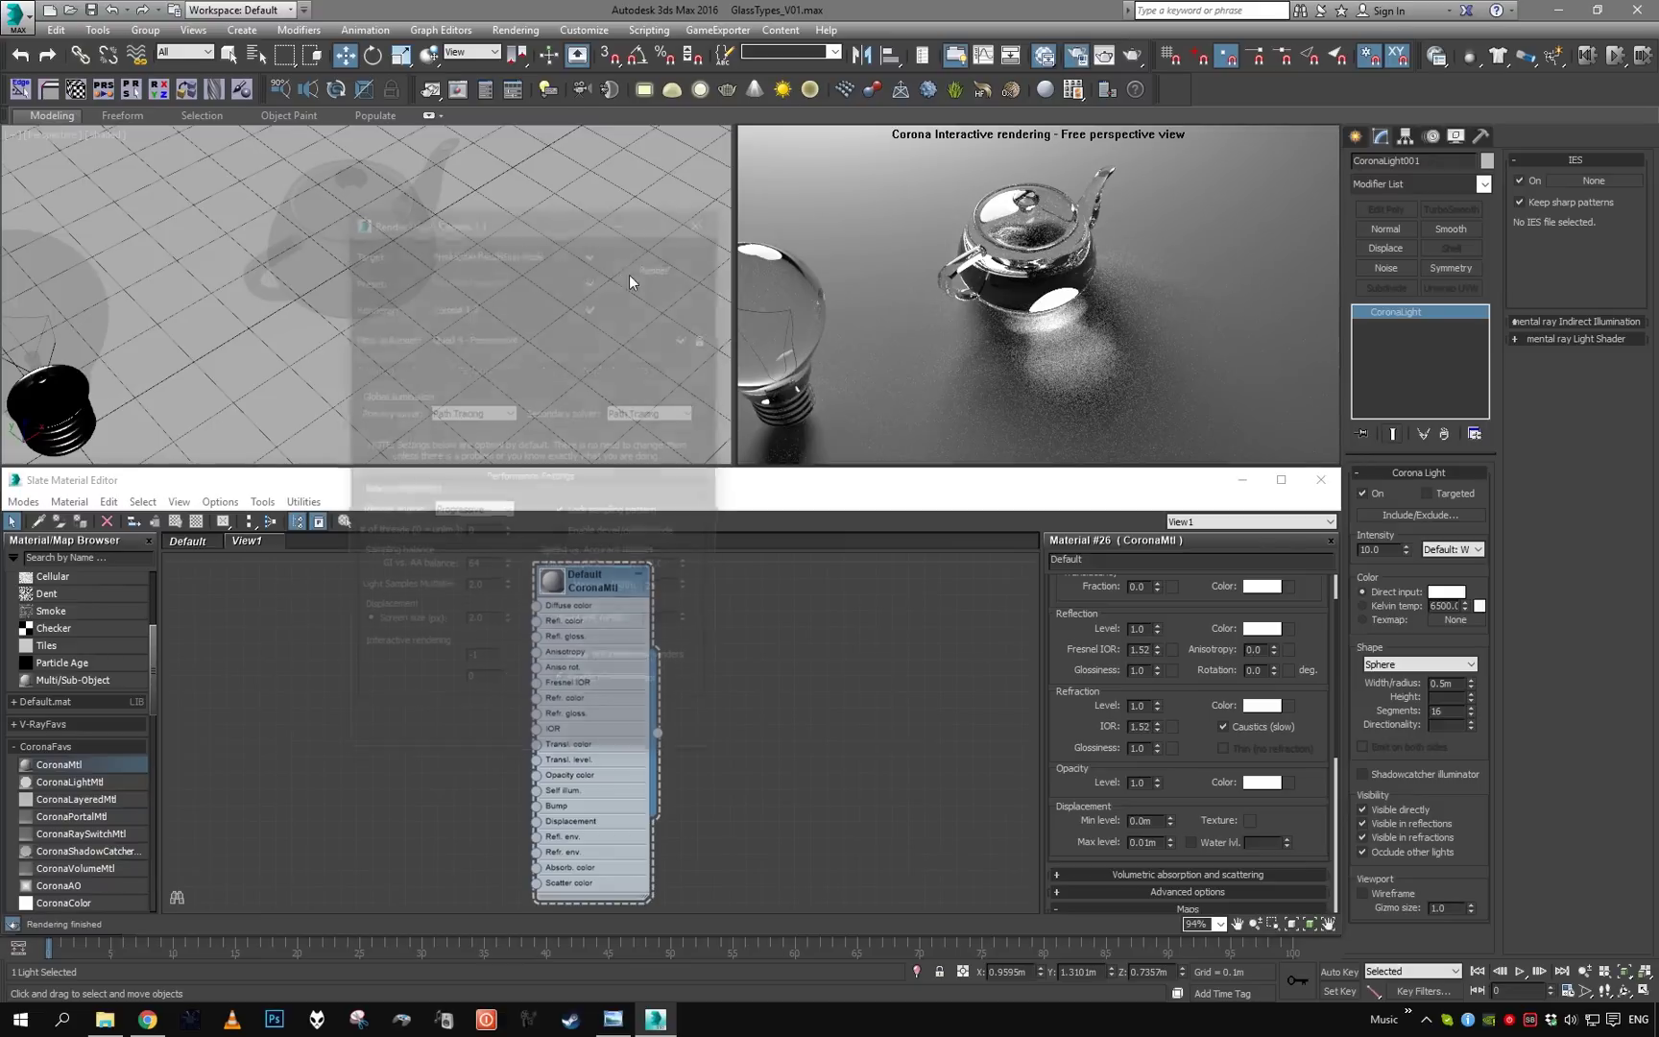
{"action": "double_click", "coordinate": [674, 566]}
{"action": "type", "text": "0"}
{"action": "key", "text": "Return"}
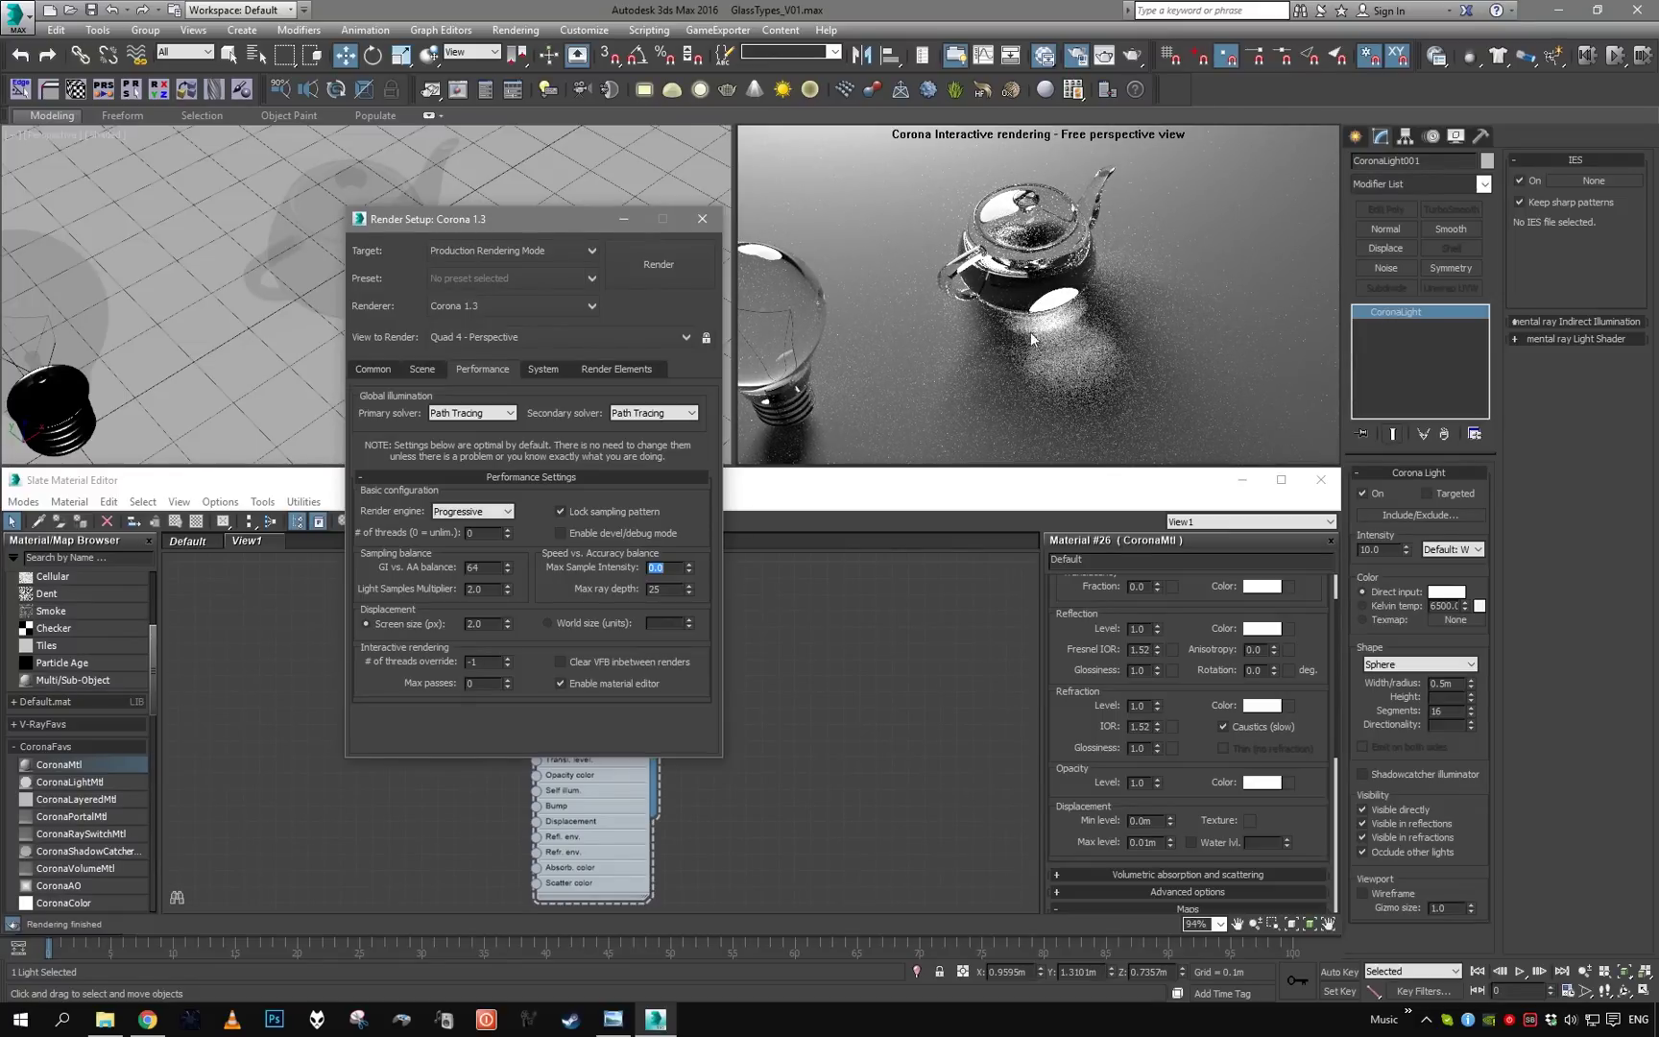
{"action": "type", "text": "20"}
{"action": "key", "text": "Return"}
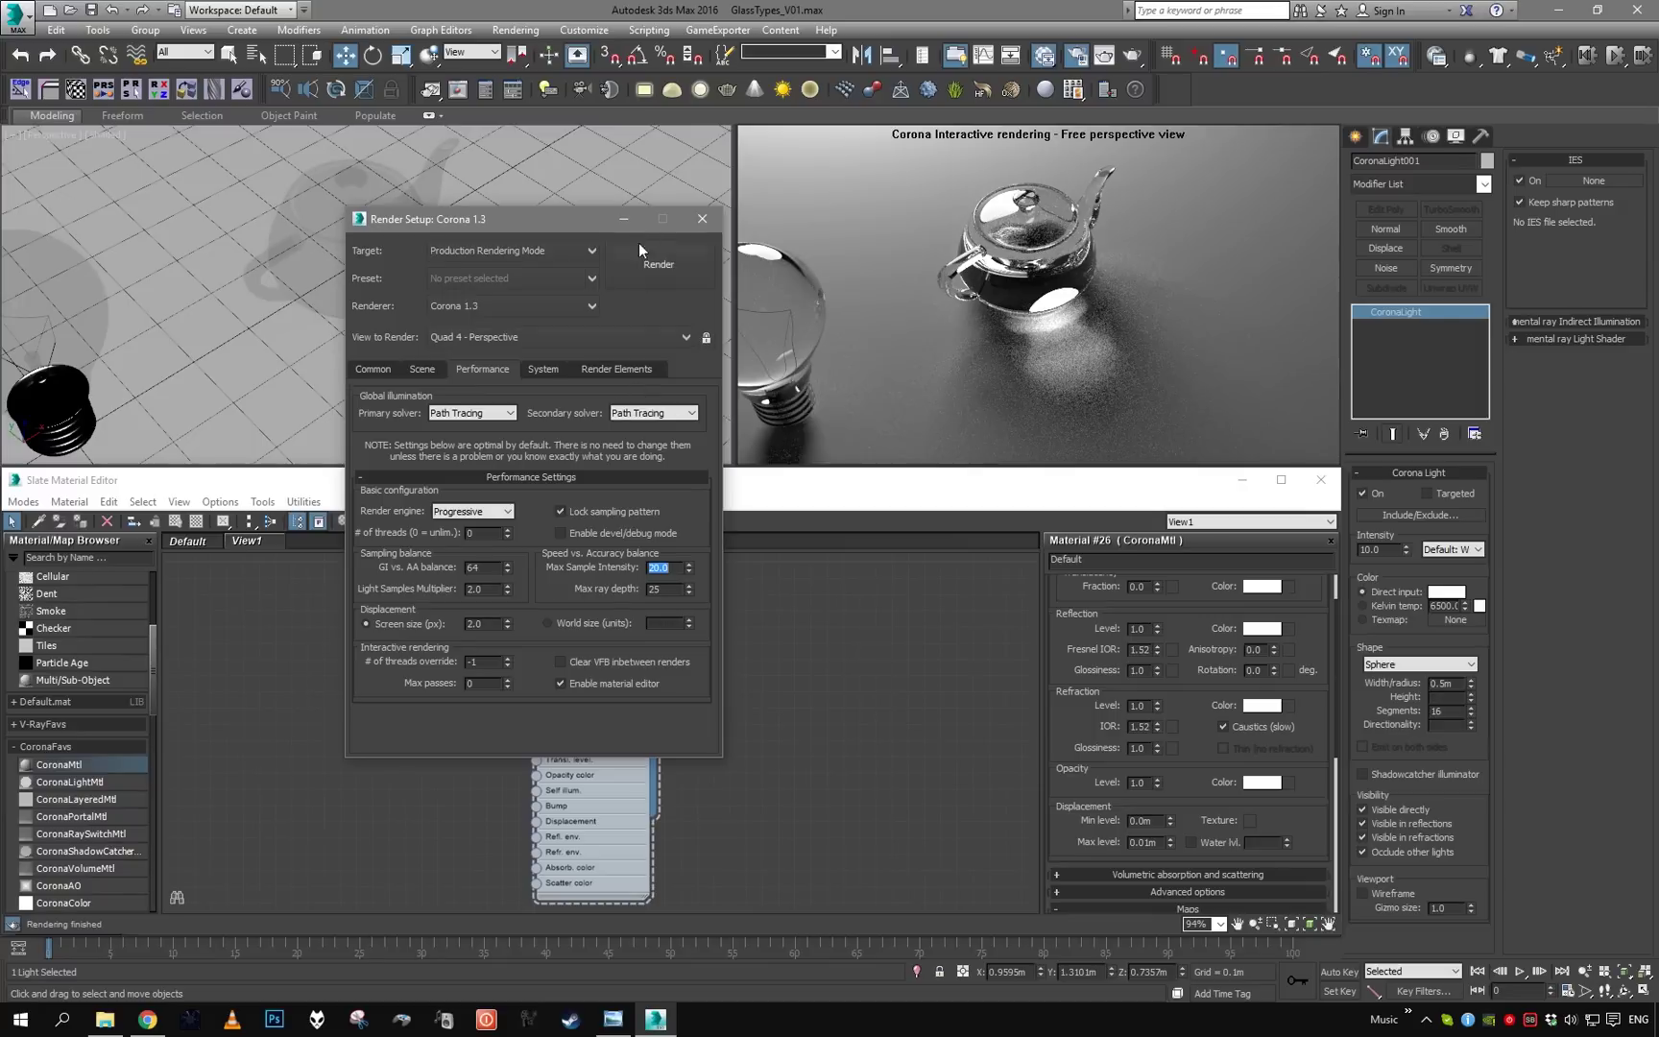
{"action": "left_click", "coordinate": [702, 220]}
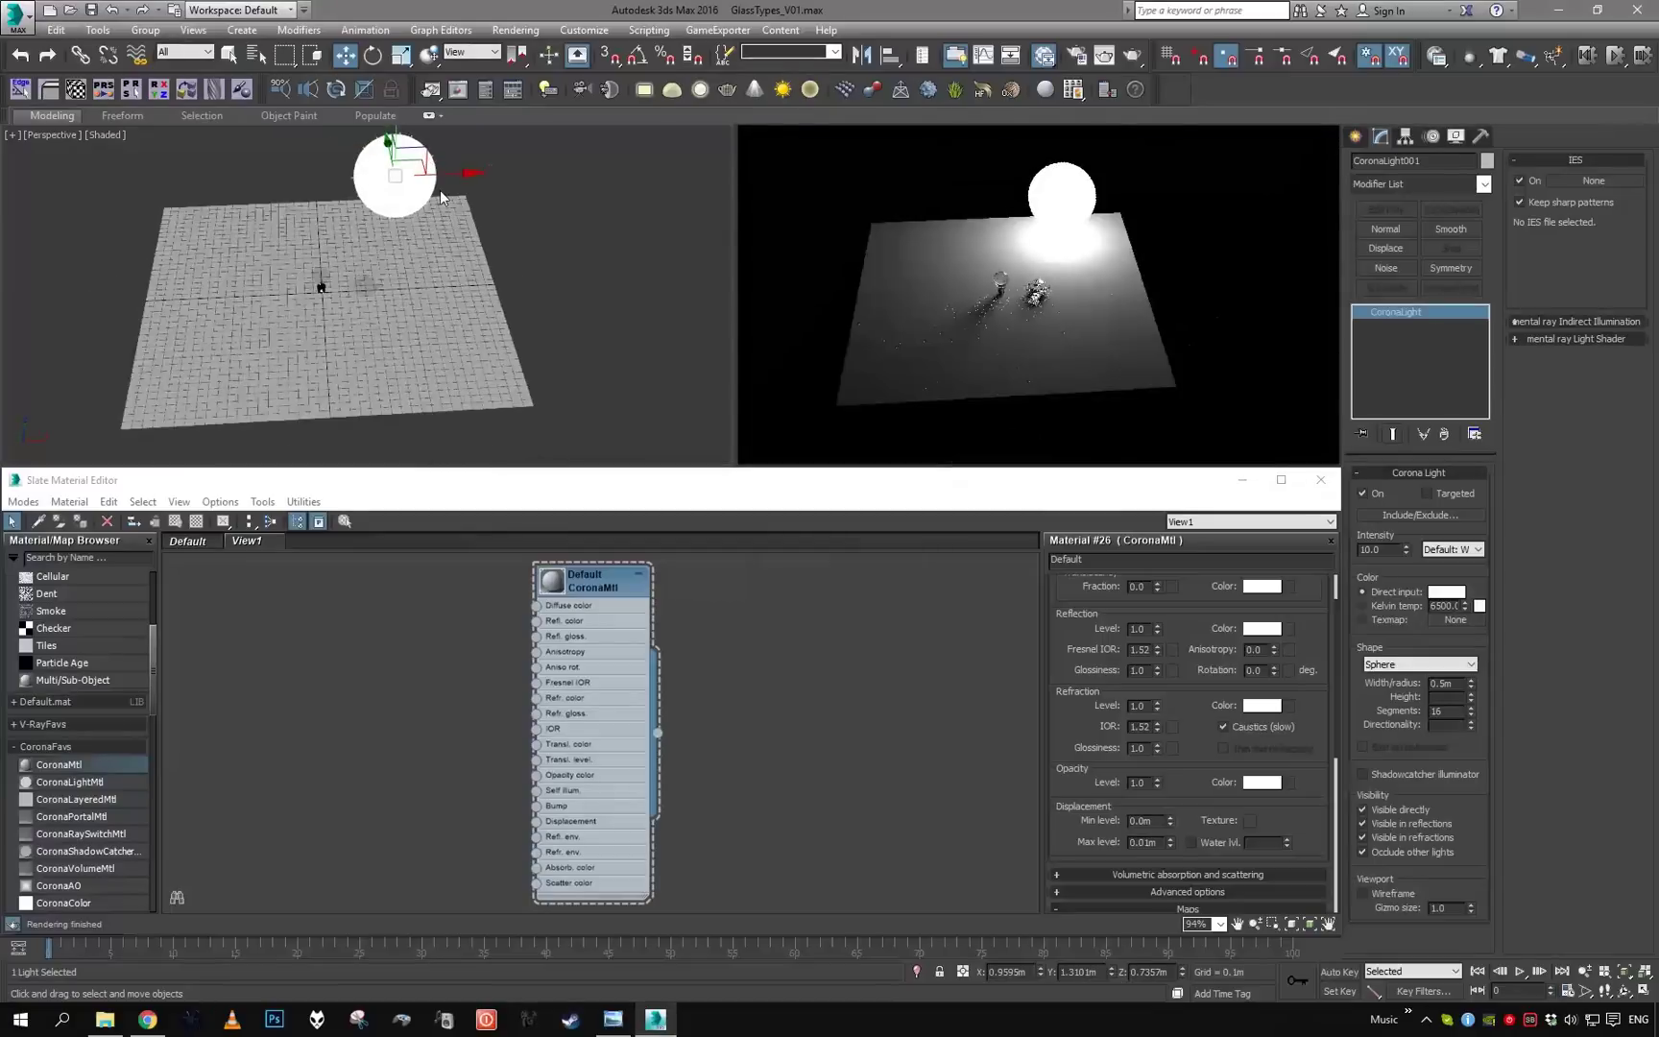
Delete the sphere light and reduce the ground plane's length and width segments to 1
{"action": "key", "text": "Delete"}
{"action": "left_click", "coordinate": [465, 217]}
{"action": "scroll", "coordinate": [478, 209], "scroll_direction": "up", "scroll_amount": 3}
{"action": "mouse_move", "coordinate": [485, 228]}
{"action": "middle_mouse_down", "text": "alt"}
{"action": "mouse_move", "coordinate": [432, 213]}
{"action": "mouse_move", "coordinate": [487, 243]}
{"action": "middle_mouse_up", "text": "alt"}
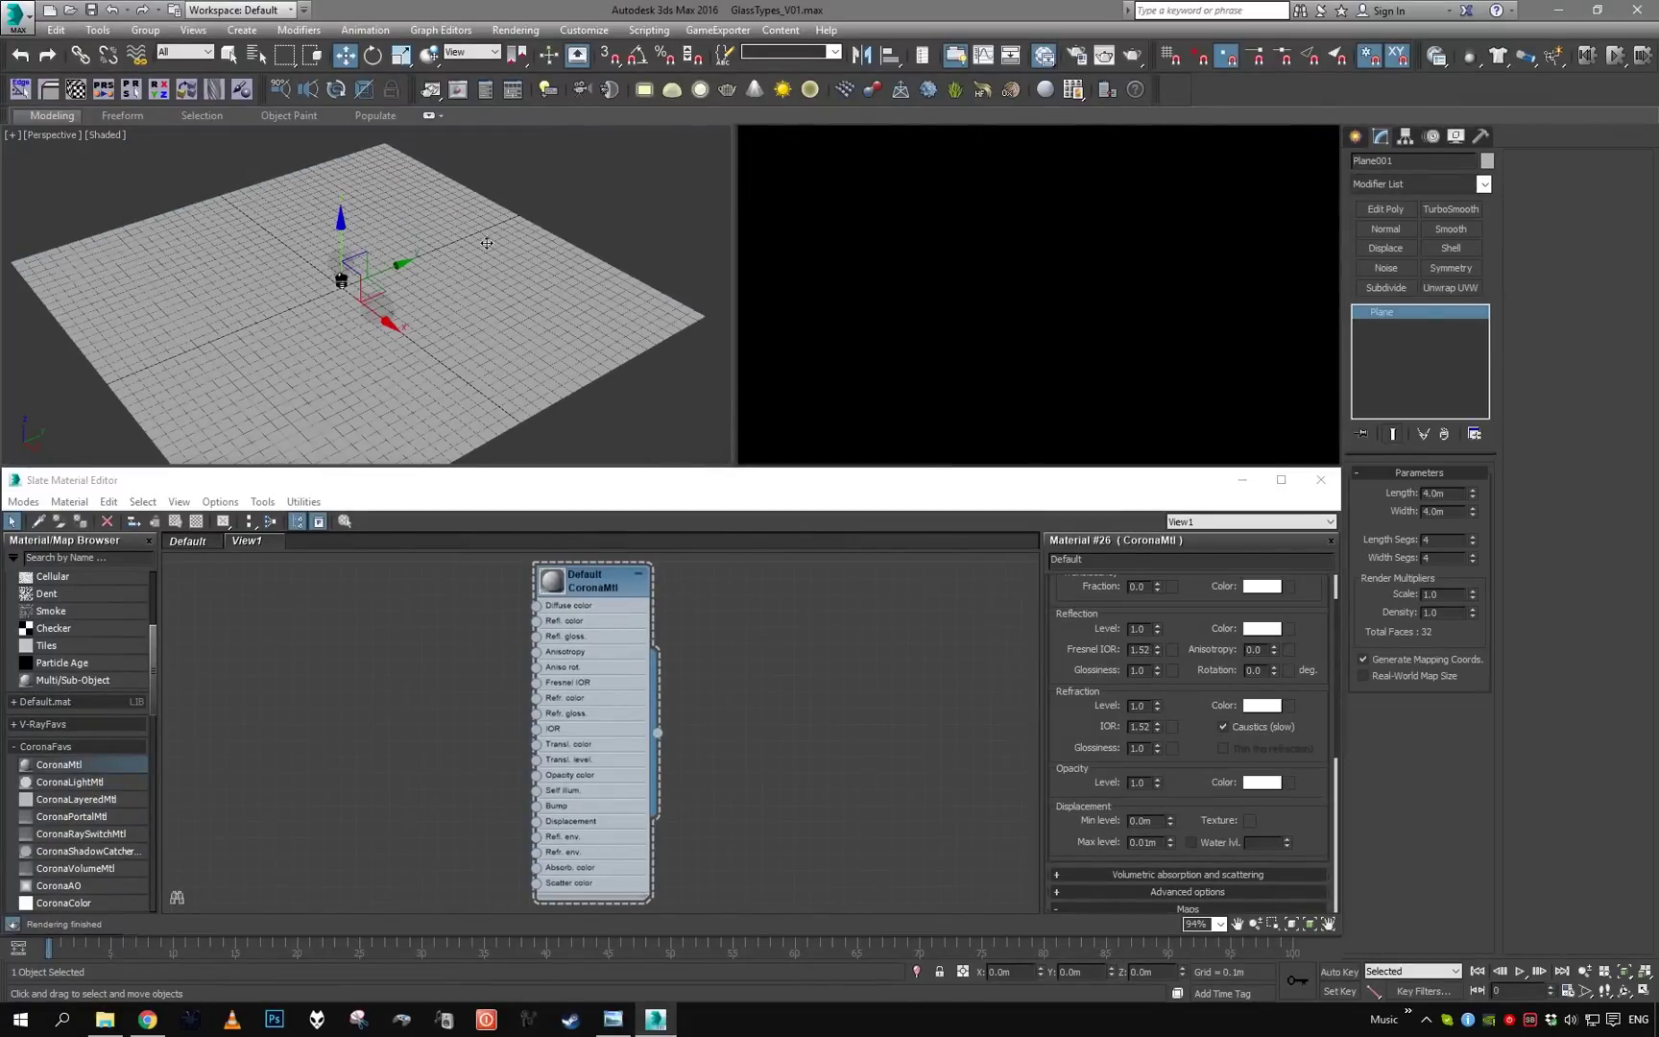
{"action": "right_click", "coordinate": [1472, 543]}
{"action": "right_click", "coordinate": [1473, 562]}
{"action": "key", "text": "g"}
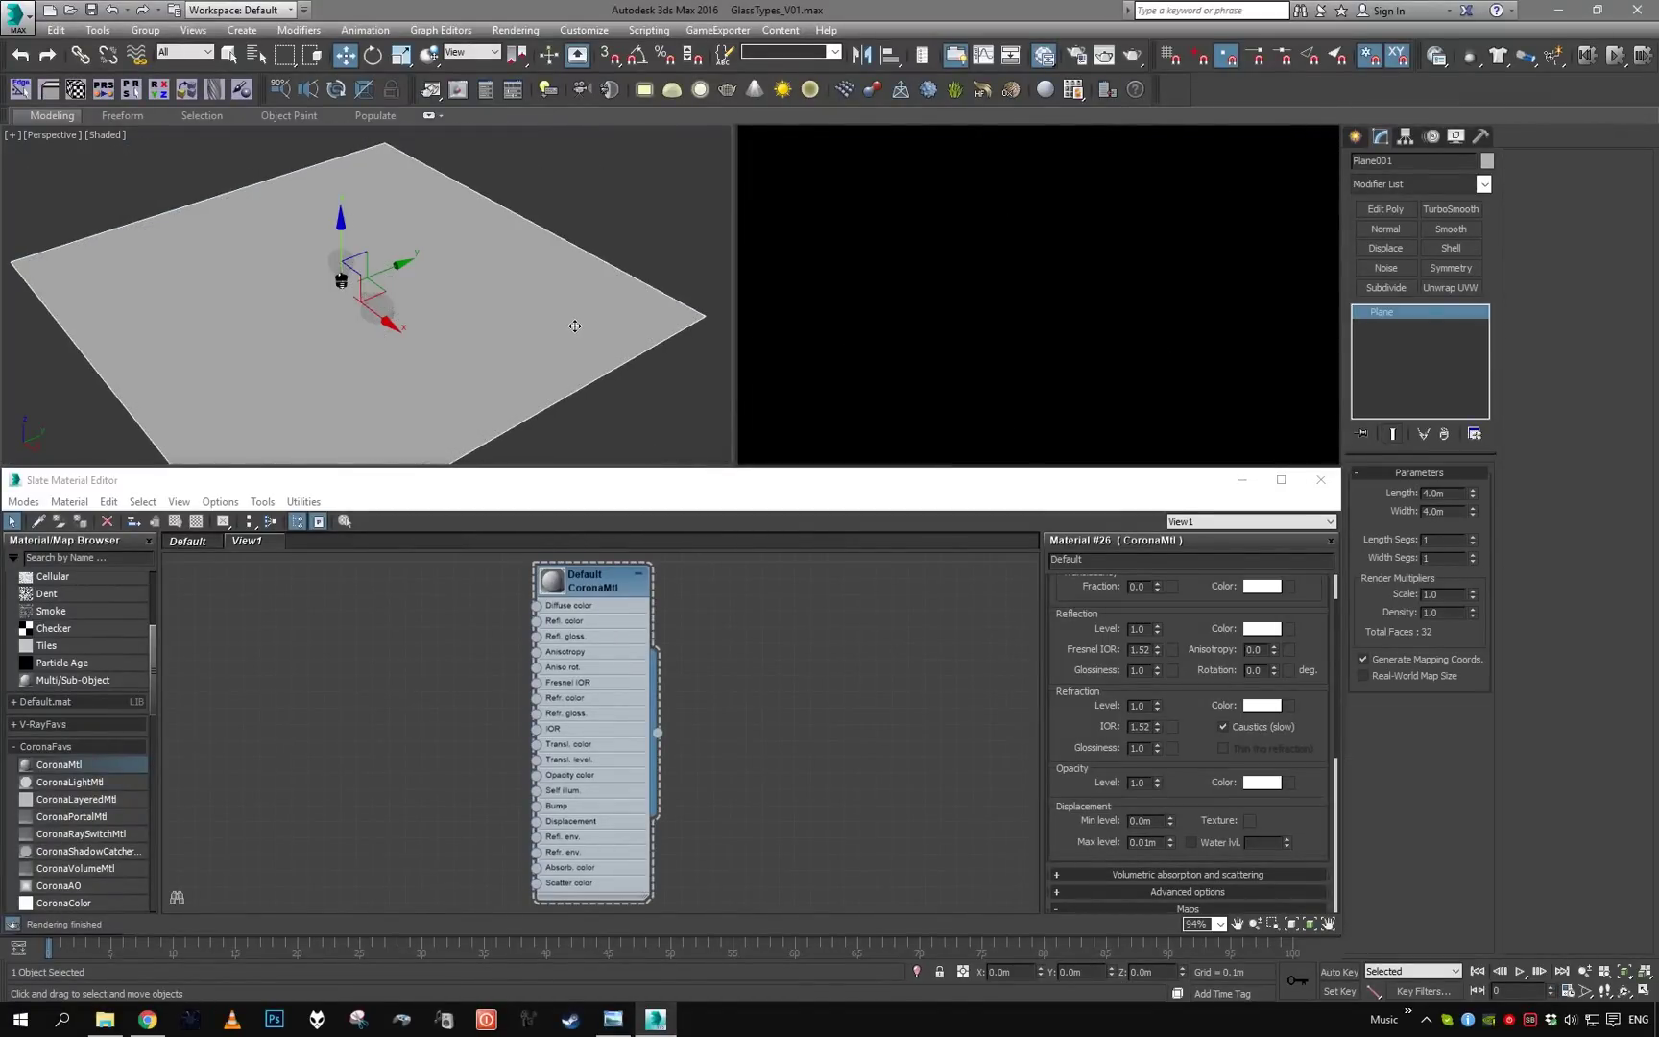
Convert the ground plane to an Editable Poly, extend its border upward about 1.9 m and cap it to form a closed room
{"action": "key", "text": "ctrl+e"}
{"action": "scroll", "coordinate": [574, 326], "scroll_direction": "down", "scroll_amount": 4}
{"action": "key", "text": "2"}
{"action": "left_click", "coordinate": [467, 271]}
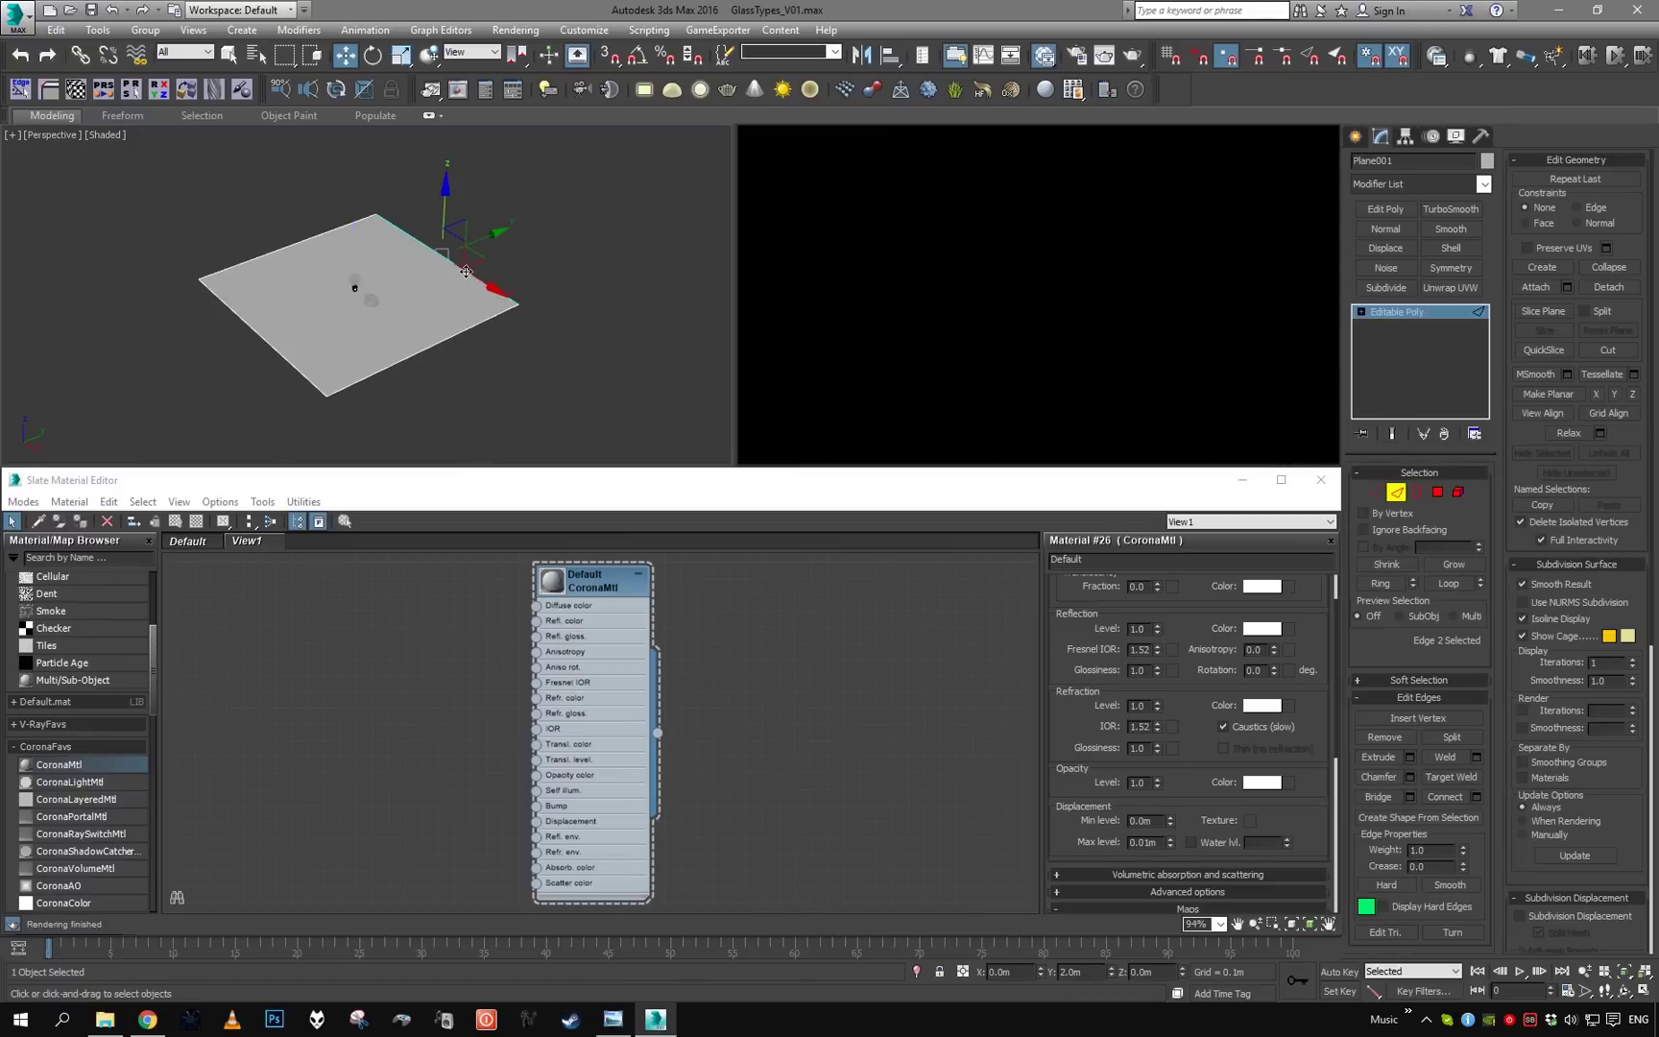
{"action": "key", "text": "3"}
{"action": "left_click", "coordinate": [441, 340]}
{"action": "middle_click_drag", "start_coordinate": [478, 354], "coordinate": [461, 317], "text": "alt"}
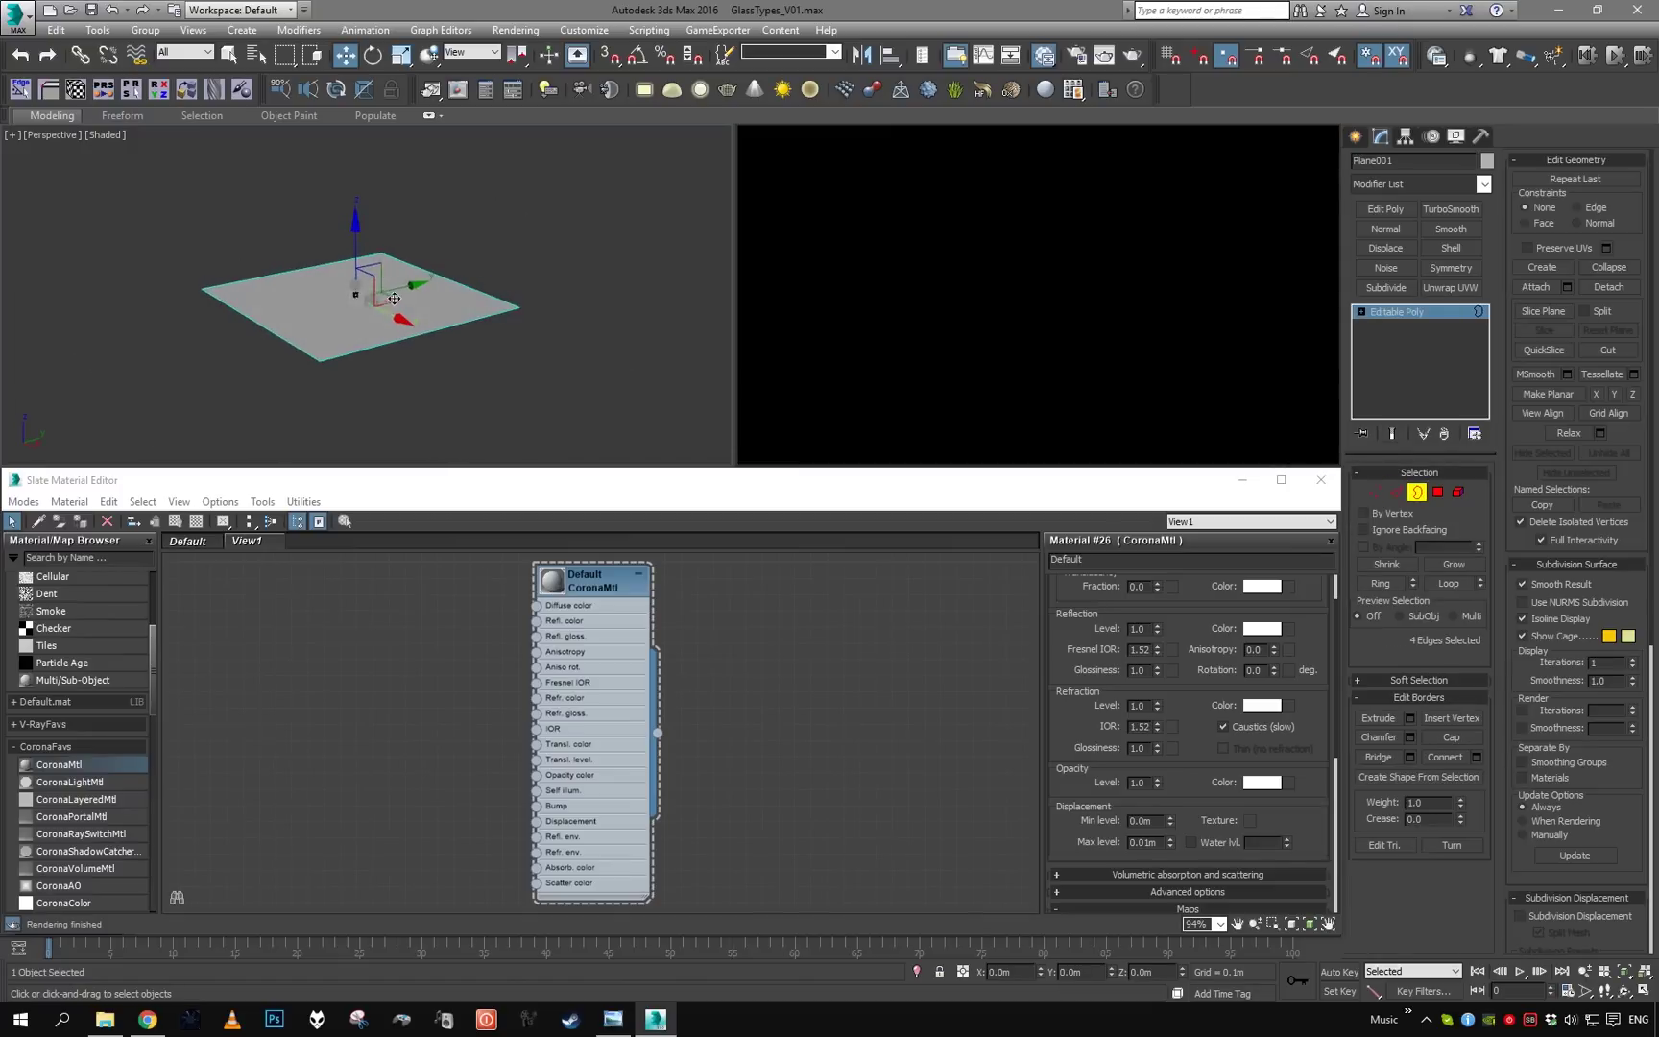
{"action": "left_click_drag", "start_coordinate": [365, 129], "coordinate": [361, 146], "text": "shift"}
{"action": "left_click", "coordinate": [1464, 742]}
{"action": "middle_click_drag", "start_coordinate": [368, 233], "coordinate": [413, 246], "text": "alt"}
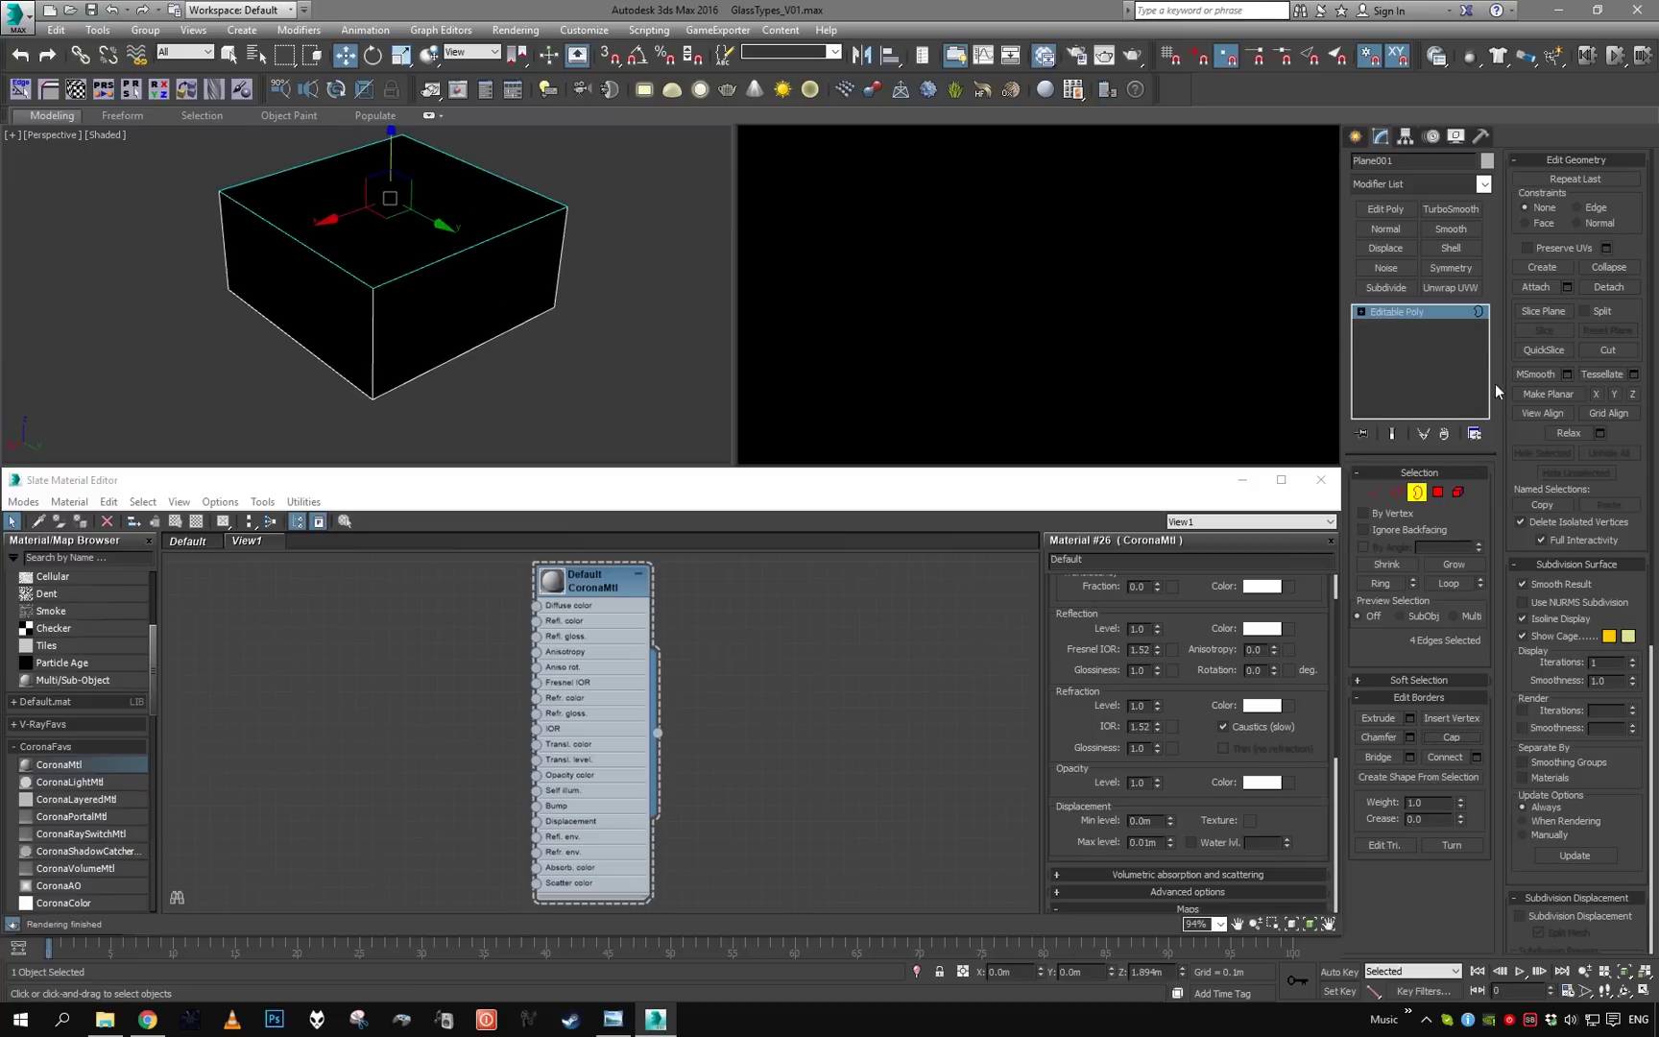
Flip the room's normals with a Normal modifier and return the room to editable polygons
{"action": "left_click", "coordinate": [1415, 313]}
{"action": "left_click", "coordinate": [1396, 226]}
{"action": "middle_click_drag", "start_coordinate": [647, 270], "coordinate": [566, 263], "text": "alt"}
{"action": "key", "text": "alt+e"}
{"action": "key", "text": "alt+s"}
Divide one wall of the room with new edges that outline a rectangular window
{"action": "left_click", "coordinate": [468, 258]}
{"action": "left_click", "coordinate": [342, 272]}
{"action": "middle_click_drag", "start_coordinate": [407, 273], "coordinate": [426, 248], "text": "alt"}
{"action": "left_click", "coordinate": [353, 333]}
{"action": "left_click", "coordinate": [354, 247]}
{"action": "right_click", "coordinate": [357, 250]}
Extrude the window polygon to give the wall opening depth, and delete the polygon to open the window
{"action": "key", "text": "4"}
{"action": "left_click", "coordinate": [417, 289]}
{"action": "key", "text": "z"}
{"action": "middle_click_drag", "start_coordinate": [417, 289], "coordinate": [459, 305], "text": "alt"}
{"action": "scroll", "coordinate": [441, 305], "scroll_direction": "down", "scroll_amount": 4}
{"action": "left_click_drag", "start_coordinate": [420, 314], "coordinate": [434, 323], "text": "shift"}
{"action": "key", "text": "Delete"}
{"action": "key", "text": "4"}
{"action": "left_click", "coordinate": [497, 341]}
{"action": "scroll", "coordinate": [497, 341], "scroll_direction": "up", "scroll_amount": 4}
{"action": "middle_click_drag", "start_coordinate": [497, 340], "coordinate": [468, 293], "text": "alt"}
Flip the room's normals back inward with a Normal modifier, collapse it, and view the teapot and bulb from inside
{"action": "key", "text": "q"}
{"action": "left_click", "coordinate": [369, 293]}
{"action": "left_click", "coordinate": [1391, 230]}
{"action": "key", "text": "alt+c"}
{"action": "scroll", "coordinate": [644, 255], "scroll_direction": "up", "scroll_amount": 4}
{"action": "middle_click_drag", "start_coordinate": [644, 254], "coordinate": [300, 118], "text": "alt"}
{"action": "scroll", "coordinate": [290, 101], "scroll_direction": "down", "scroll_amount": 5}
{"action": "middle_click_drag", "start_coordinate": [428, 320], "coordinate": [474, 257], "text": "alt"}
{"action": "scroll", "coordinate": [445, 296], "scroll_direction": "up", "scroll_amount": 3}
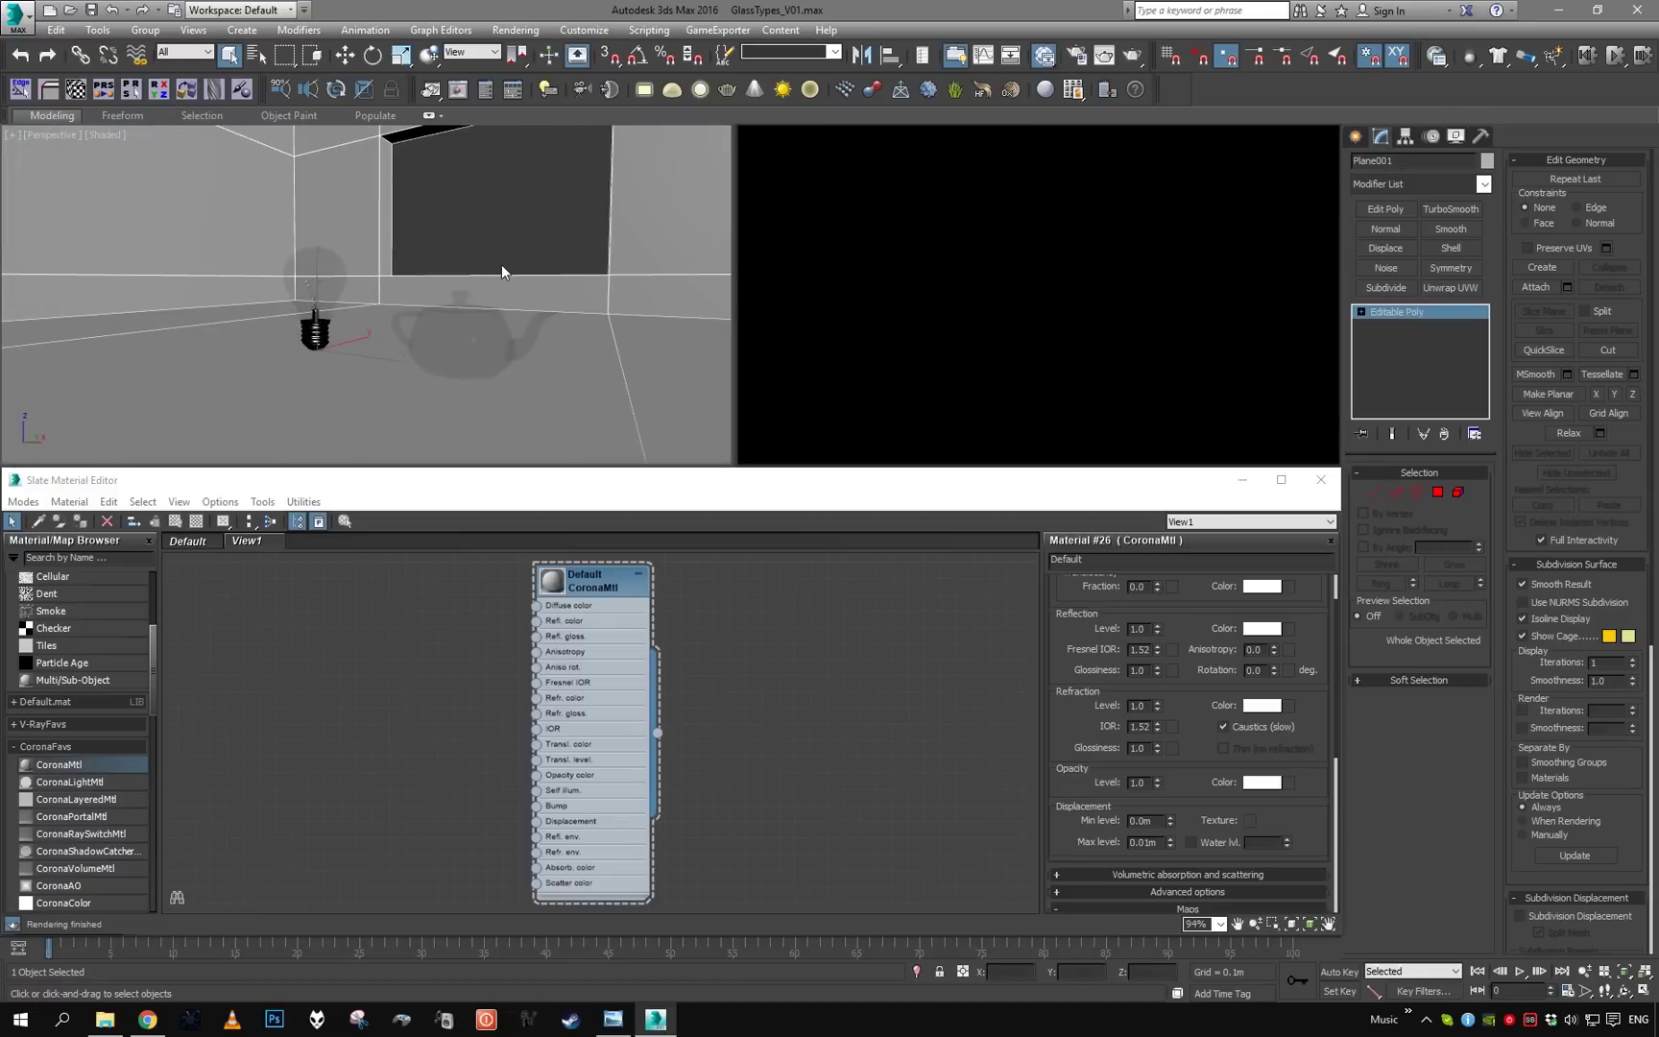
Set the environment background colour to white (255, 255, 255) to light the room through the window
{"action": "key", "text": "8"}
{"action": "left_click", "coordinate": [692, 280]}
{"action": "left_click", "coordinate": [665, 204]}
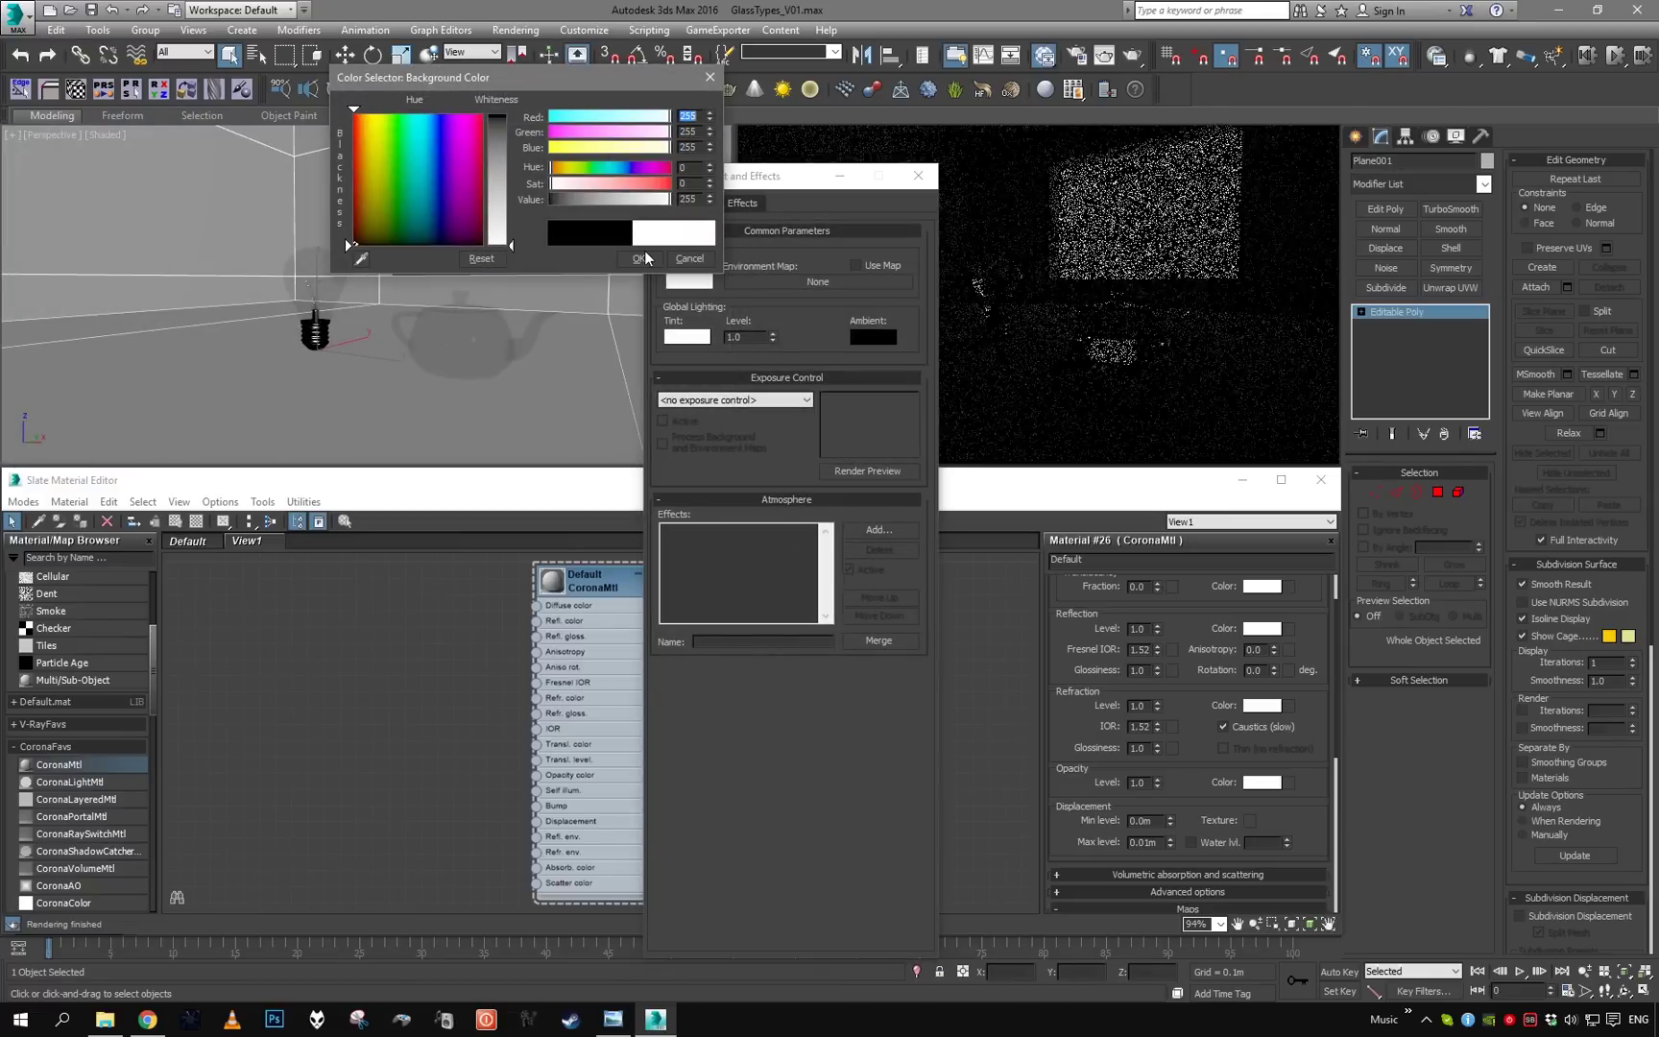
{"action": "left_click", "coordinate": [640, 258]}
{"action": "left_click", "coordinate": [918, 176]}
{"action": "mouse_move", "coordinate": [488, 220]}
{"action": "middle_mouse_down"}
{"action": "mouse_move", "coordinate": [511, 170]}
{"action": "mouse_move", "coordinate": [495, 193]}
{"action": "middle_mouse_up"}
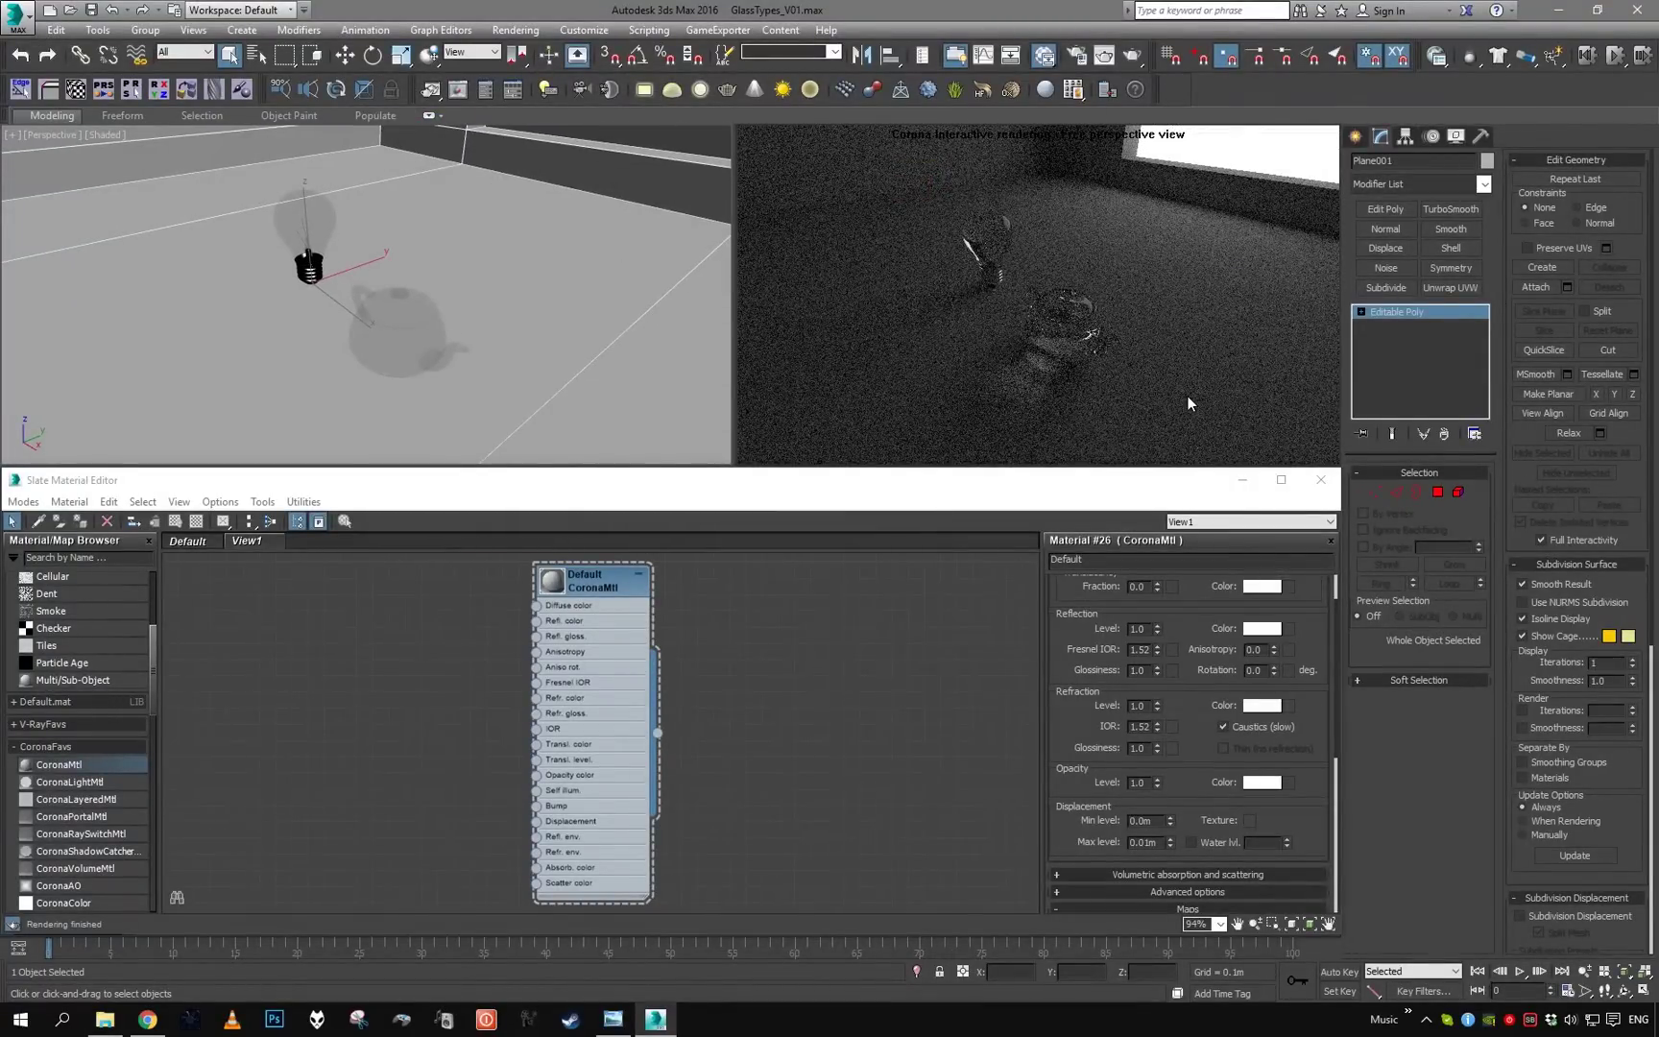
Change the renderer's secondary global illumination solver to UHD Cache
{"action": "key", "text": "F10"}
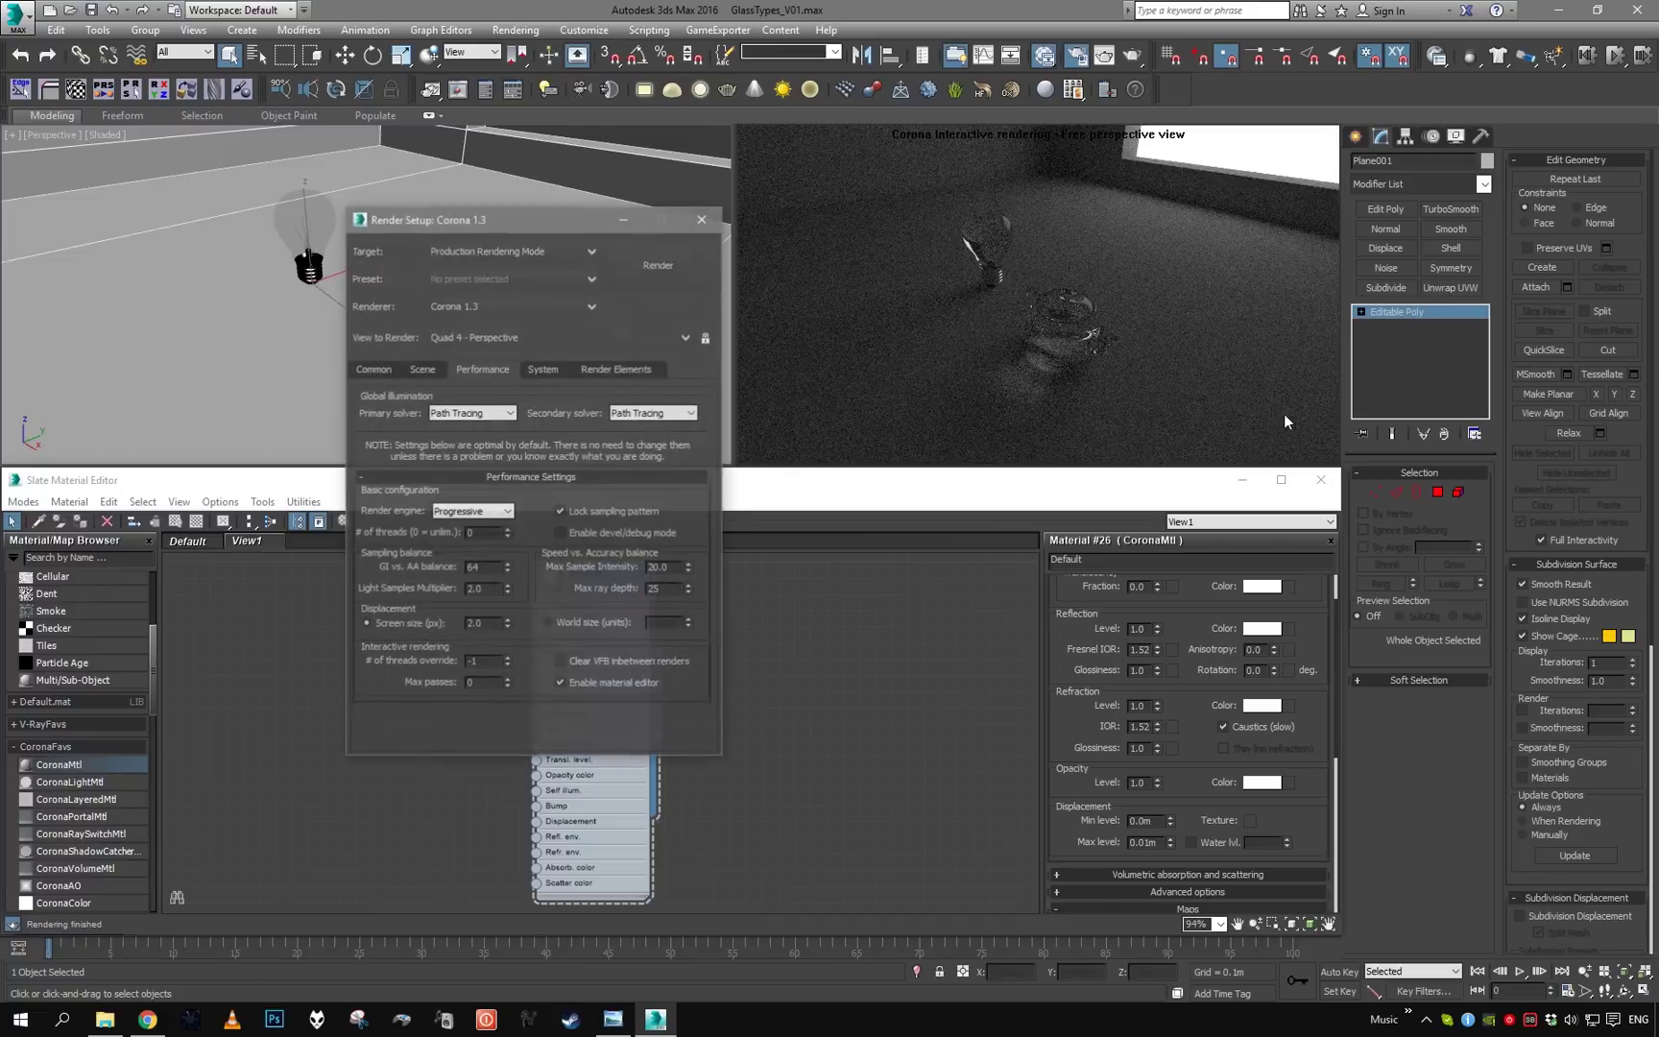
{"action": "left_click", "coordinate": [651, 412]}
{"action": "left_click", "coordinate": [647, 455]}
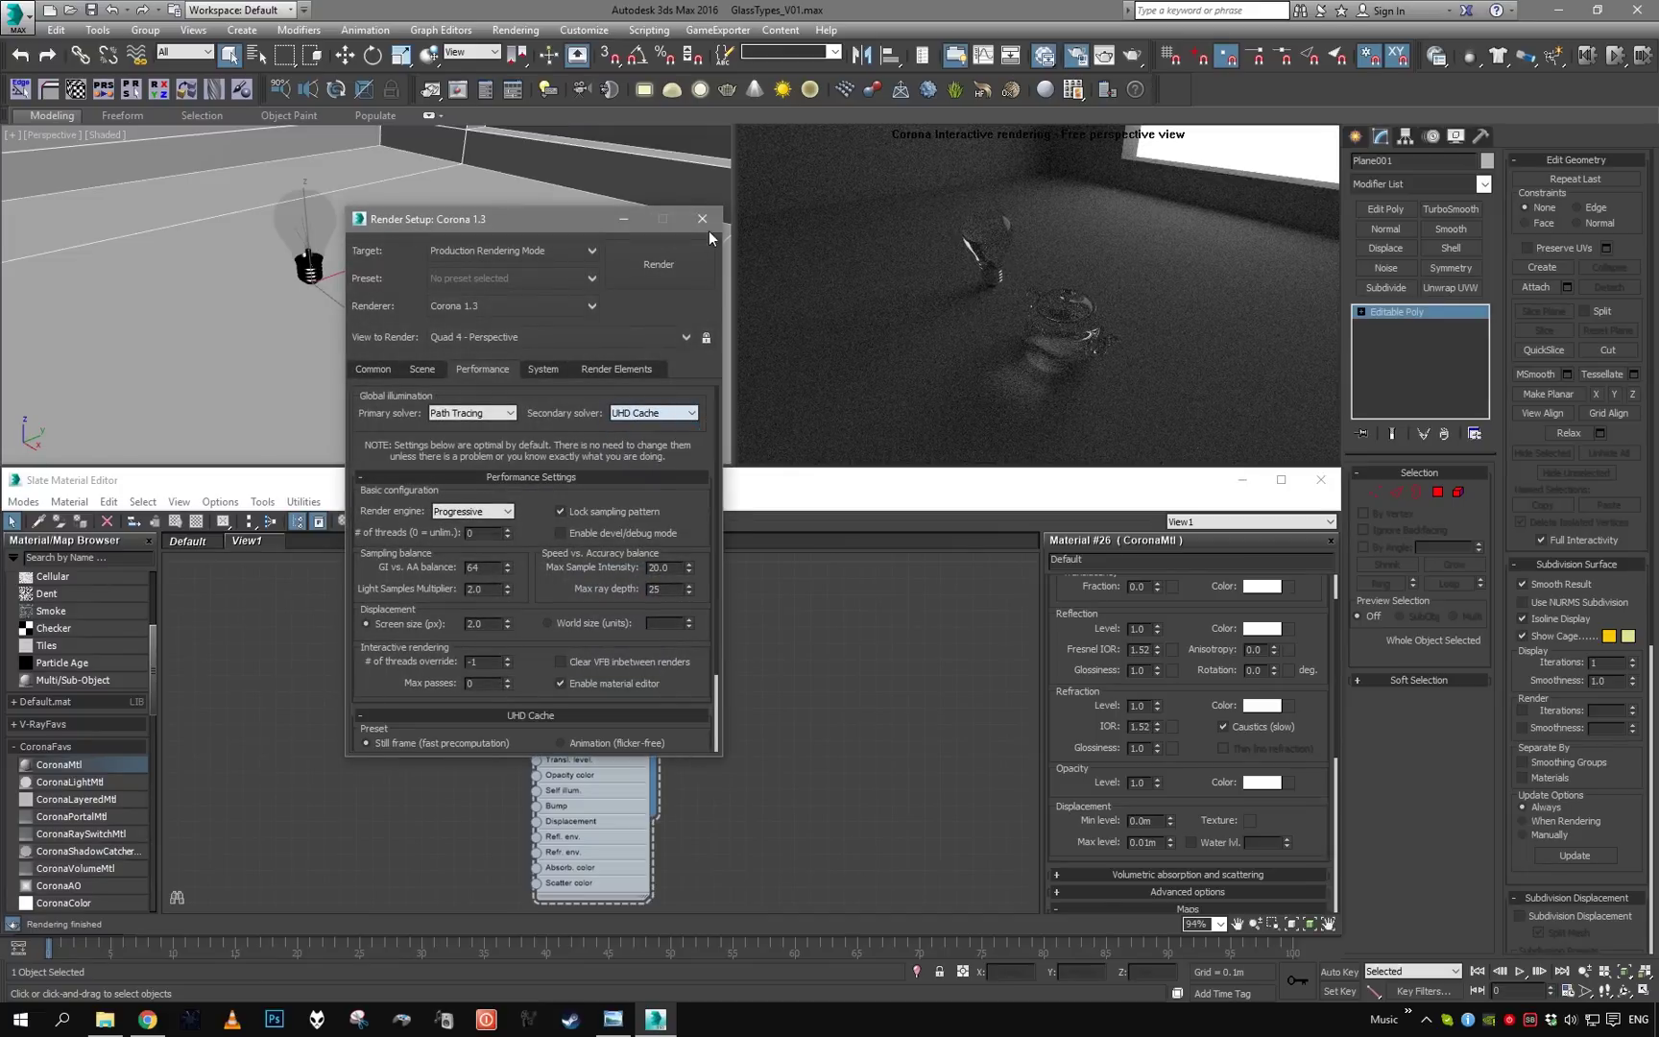
{"action": "left_click", "coordinate": [702, 219]}
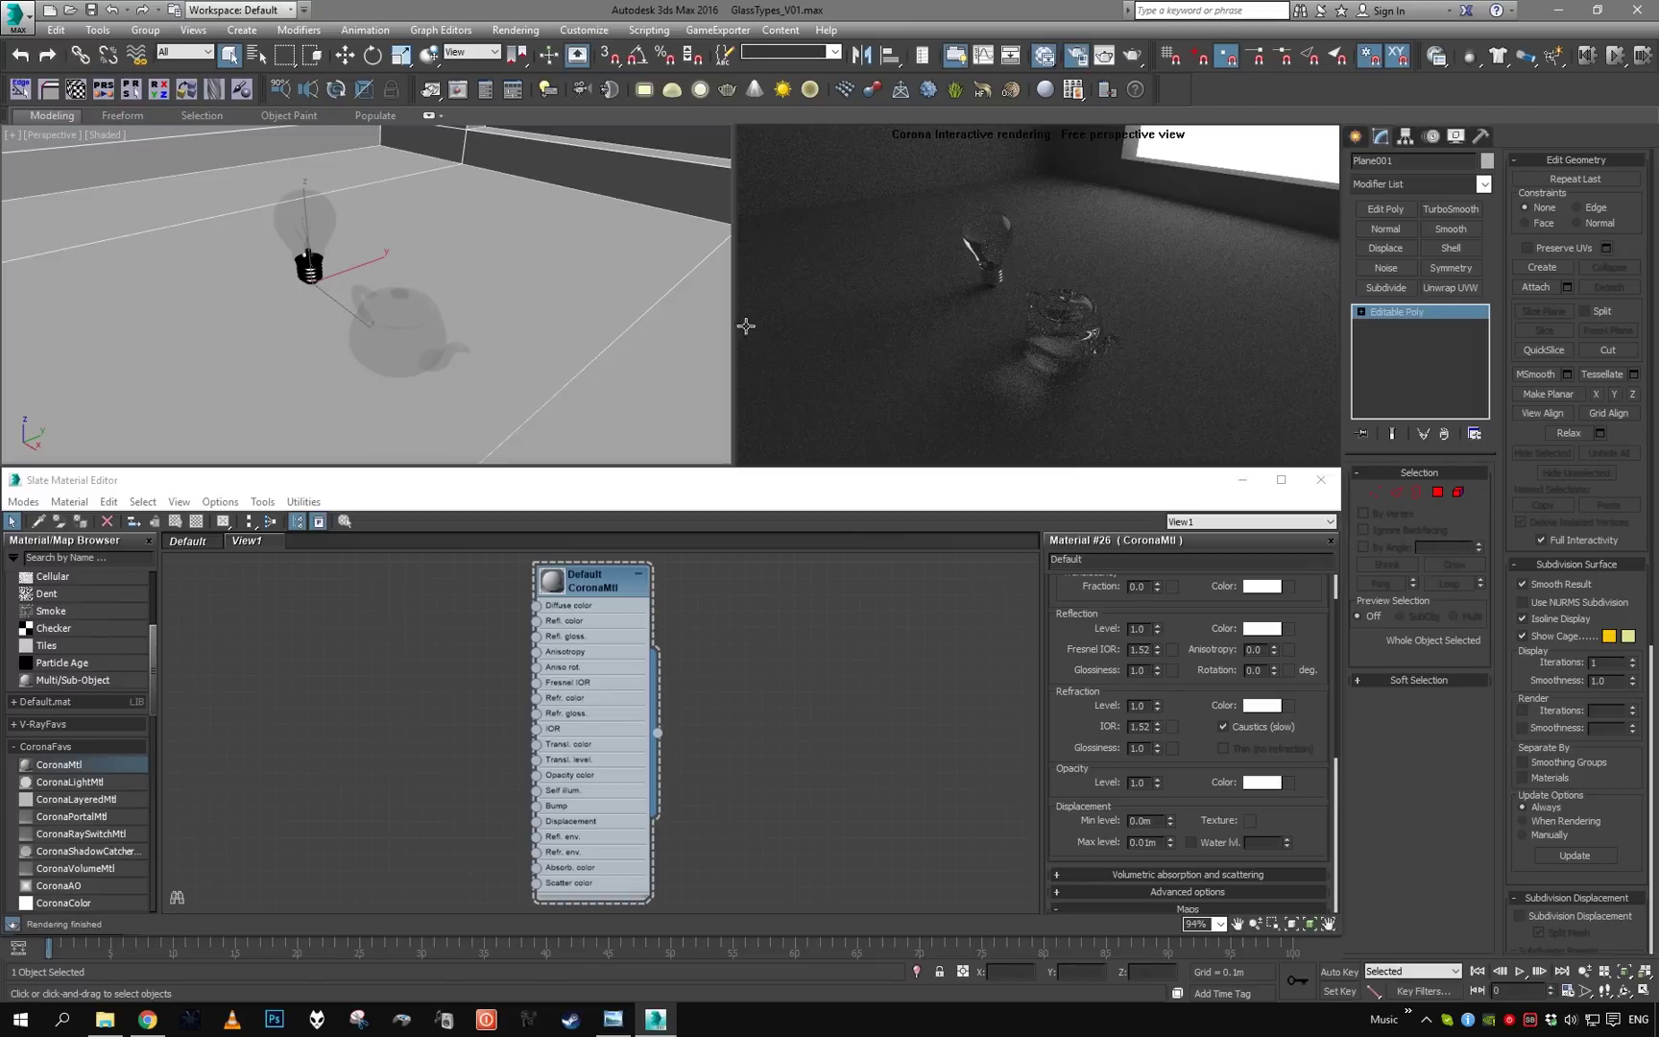
Set the simple exposure to 4.0 EV in the render's tone mapping settings
{"action": "key", "text": "F10"}
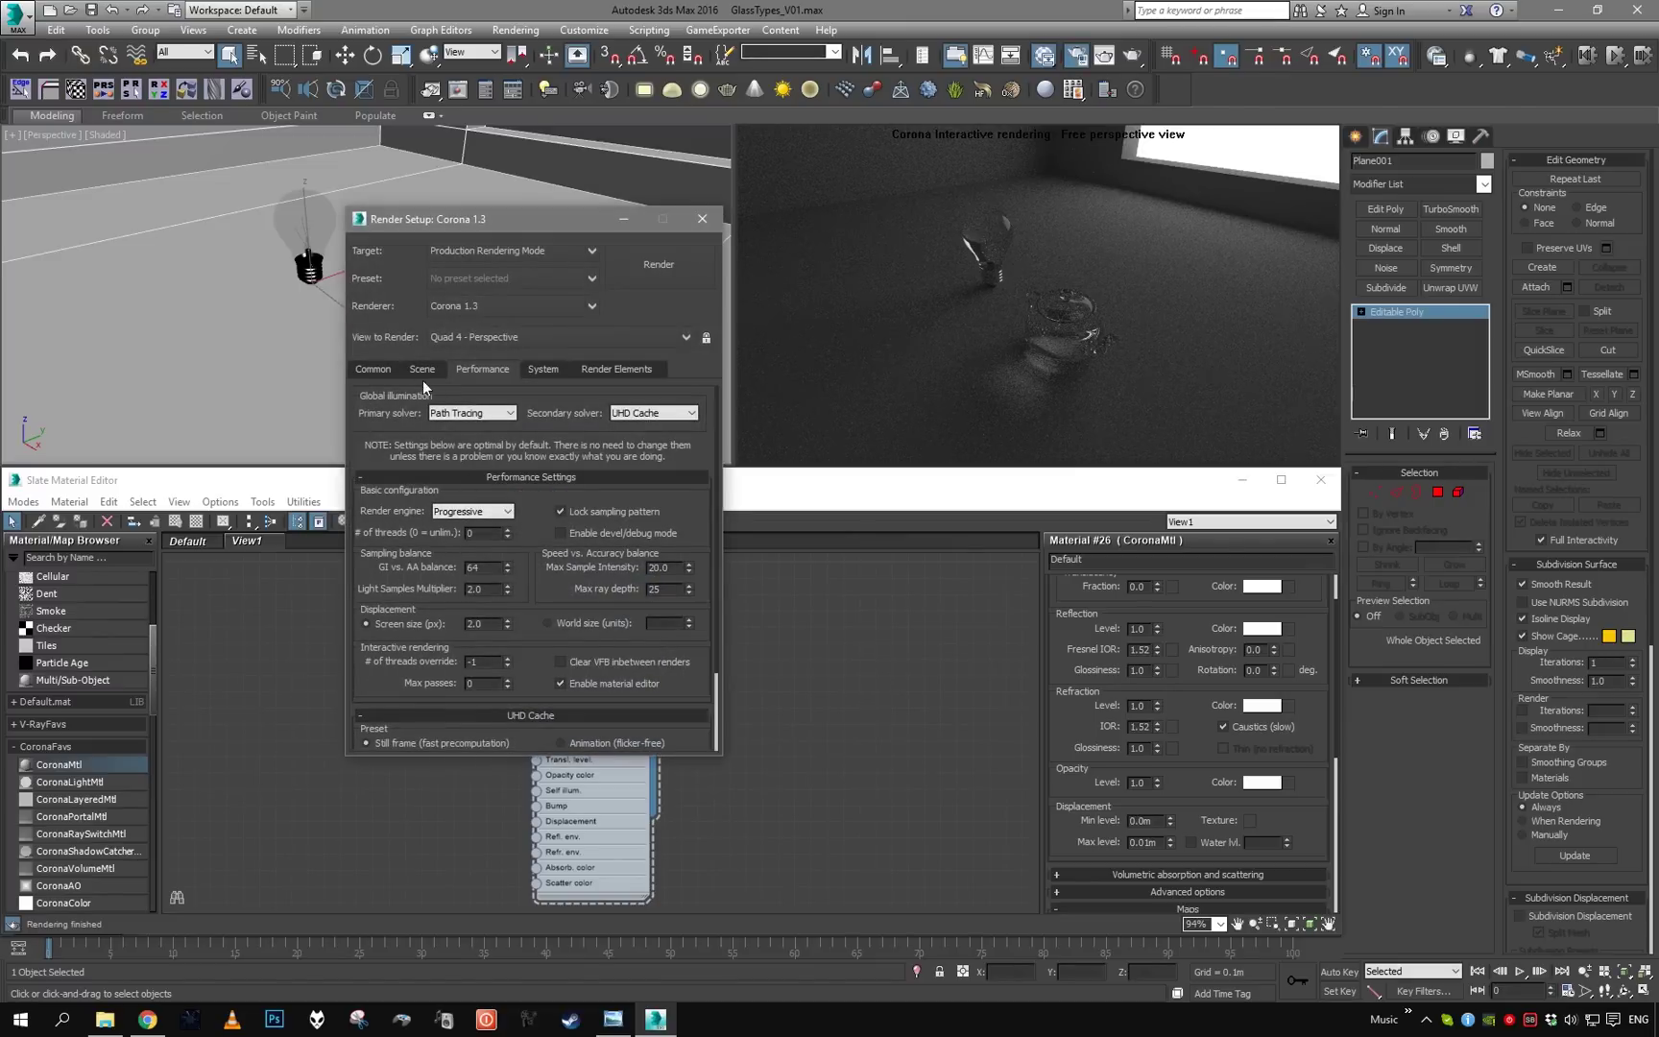
{"action": "left_click", "coordinate": [422, 368]}
{"action": "scroll", "coordinate": [496, 518], "scroll_direction": "down", "scroll_amount": 3}
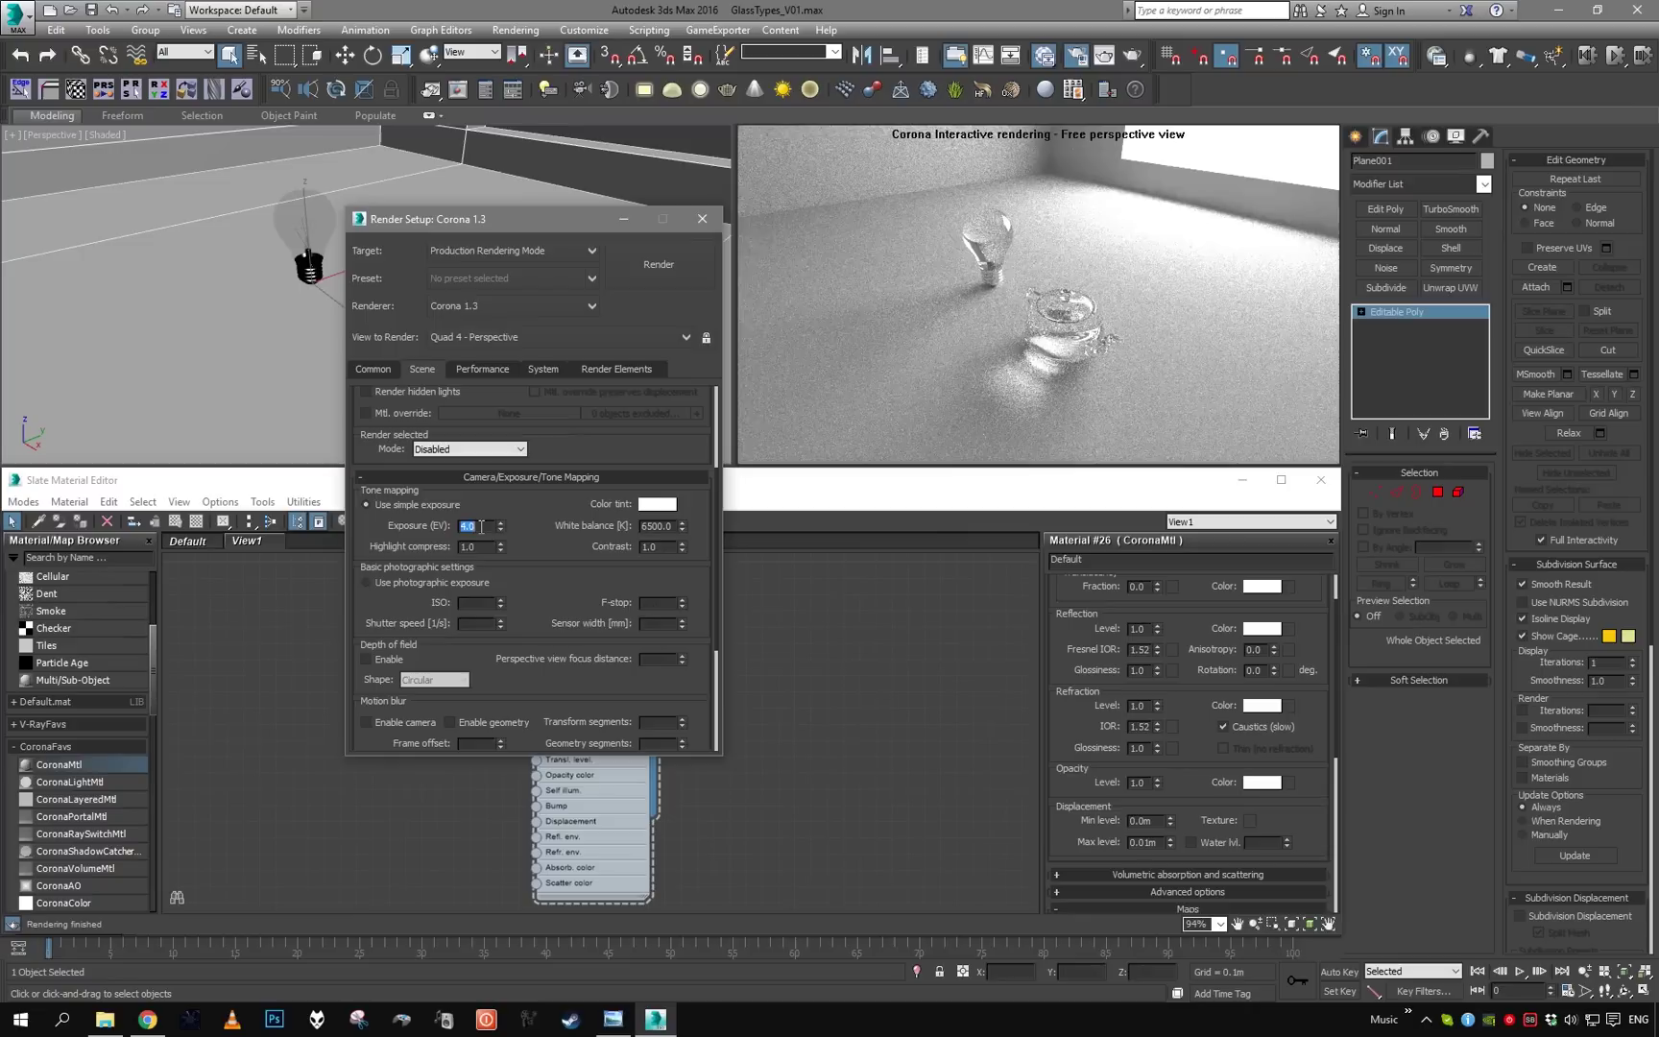
{"action": "left_click", "coordinate": [701, 218]}
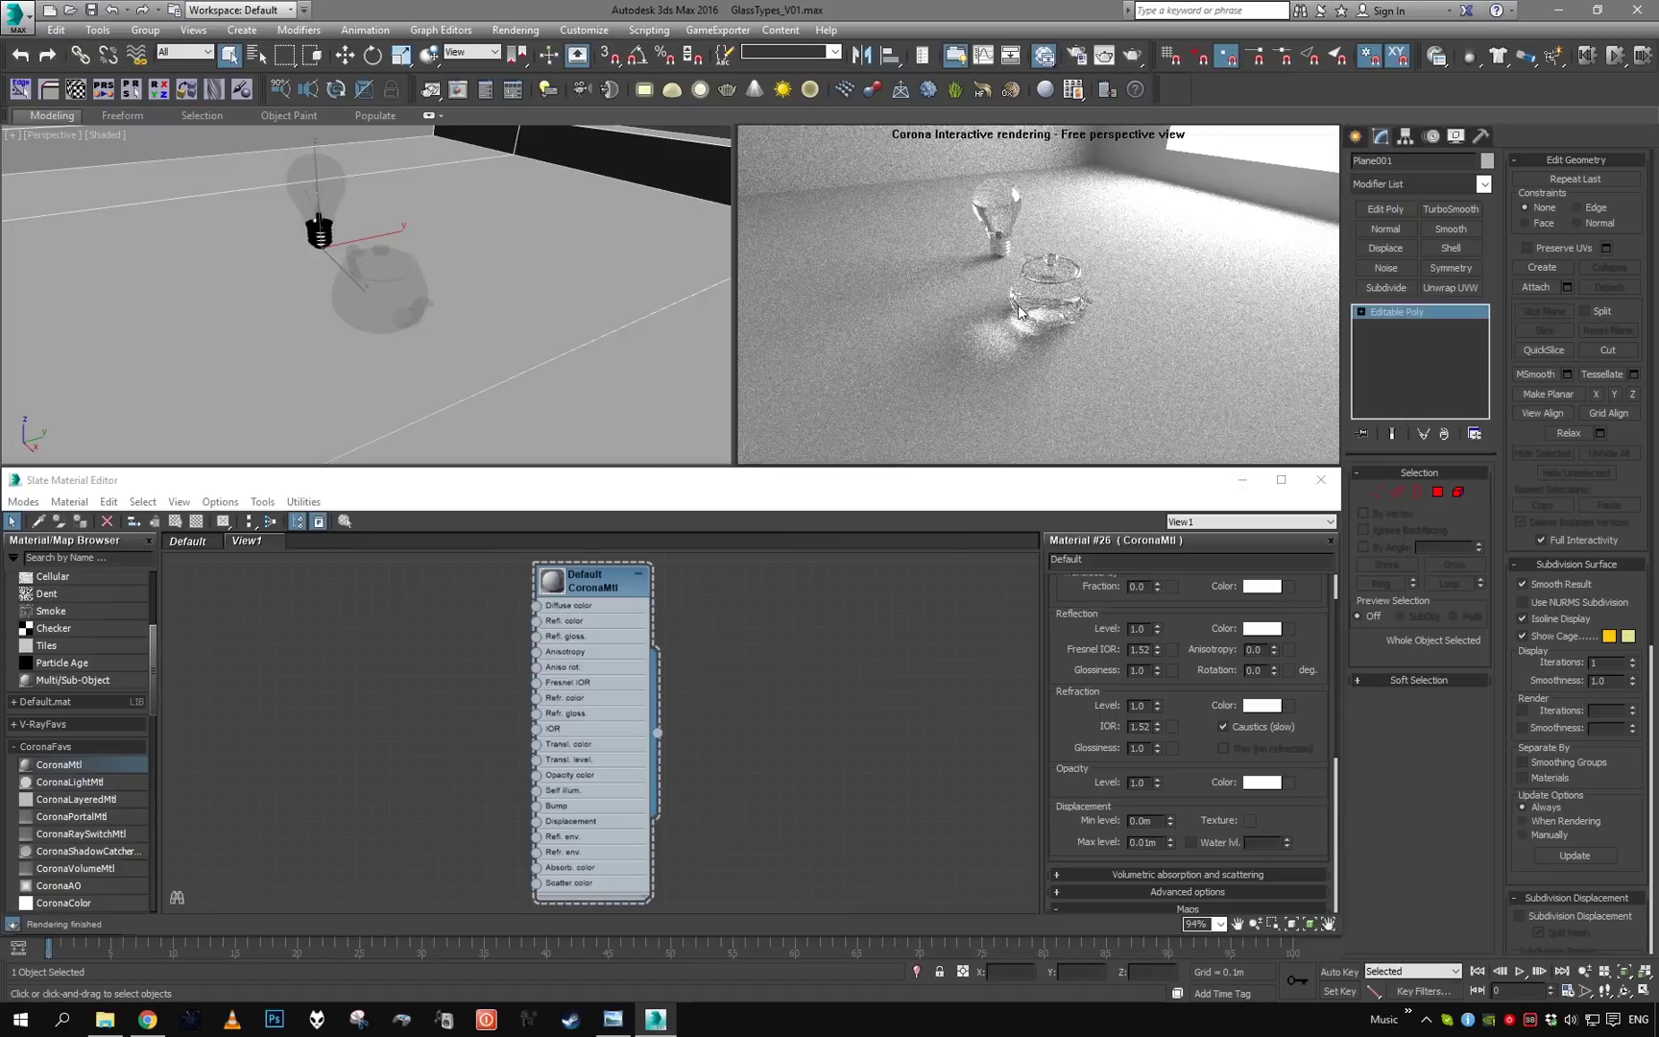
Create a flat box about 1.02 m long, 1.15 m wide and 0.04 m high on the floor beneath the bulb and teapot
{"action": "middle_click_drag", "start_coordinate": [520, 295], "coordinate": [529, 340], "text": "alt"}
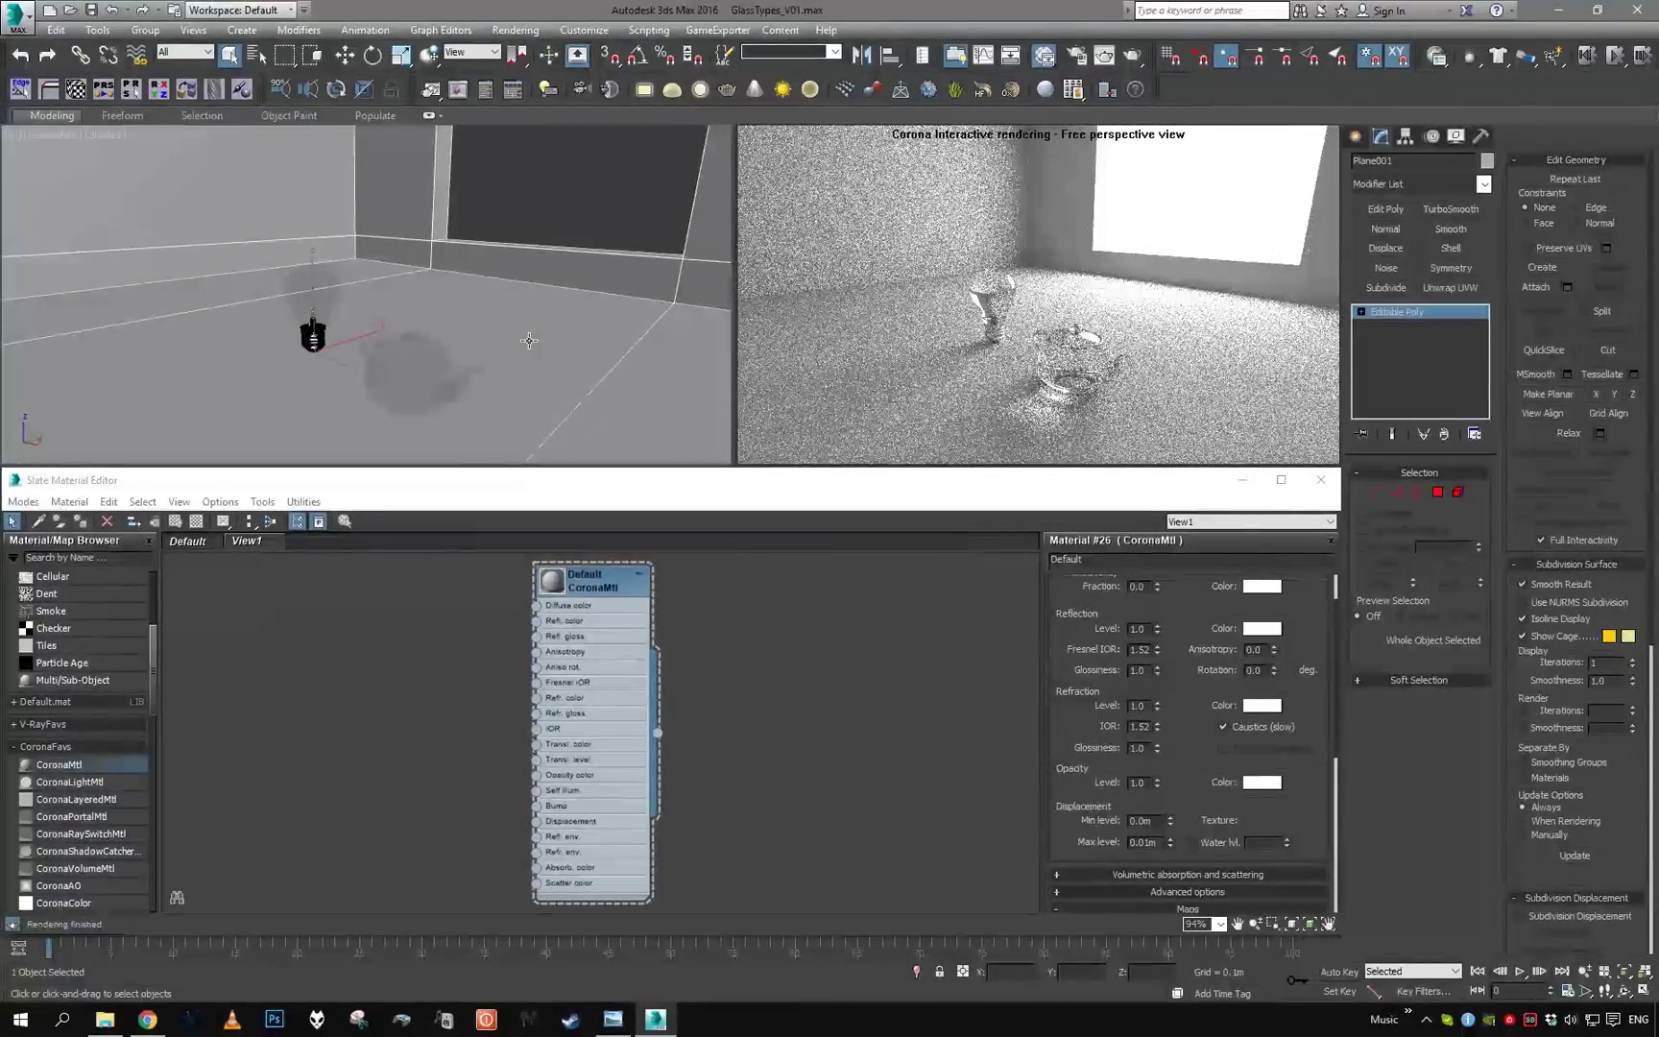
{"action": "middle_click_drag", "start_coordinate": [540, 331], "coordinate": [550, 384], "text": "alt"}
{"action": "left_click", "coordinate": [1355, 136]}
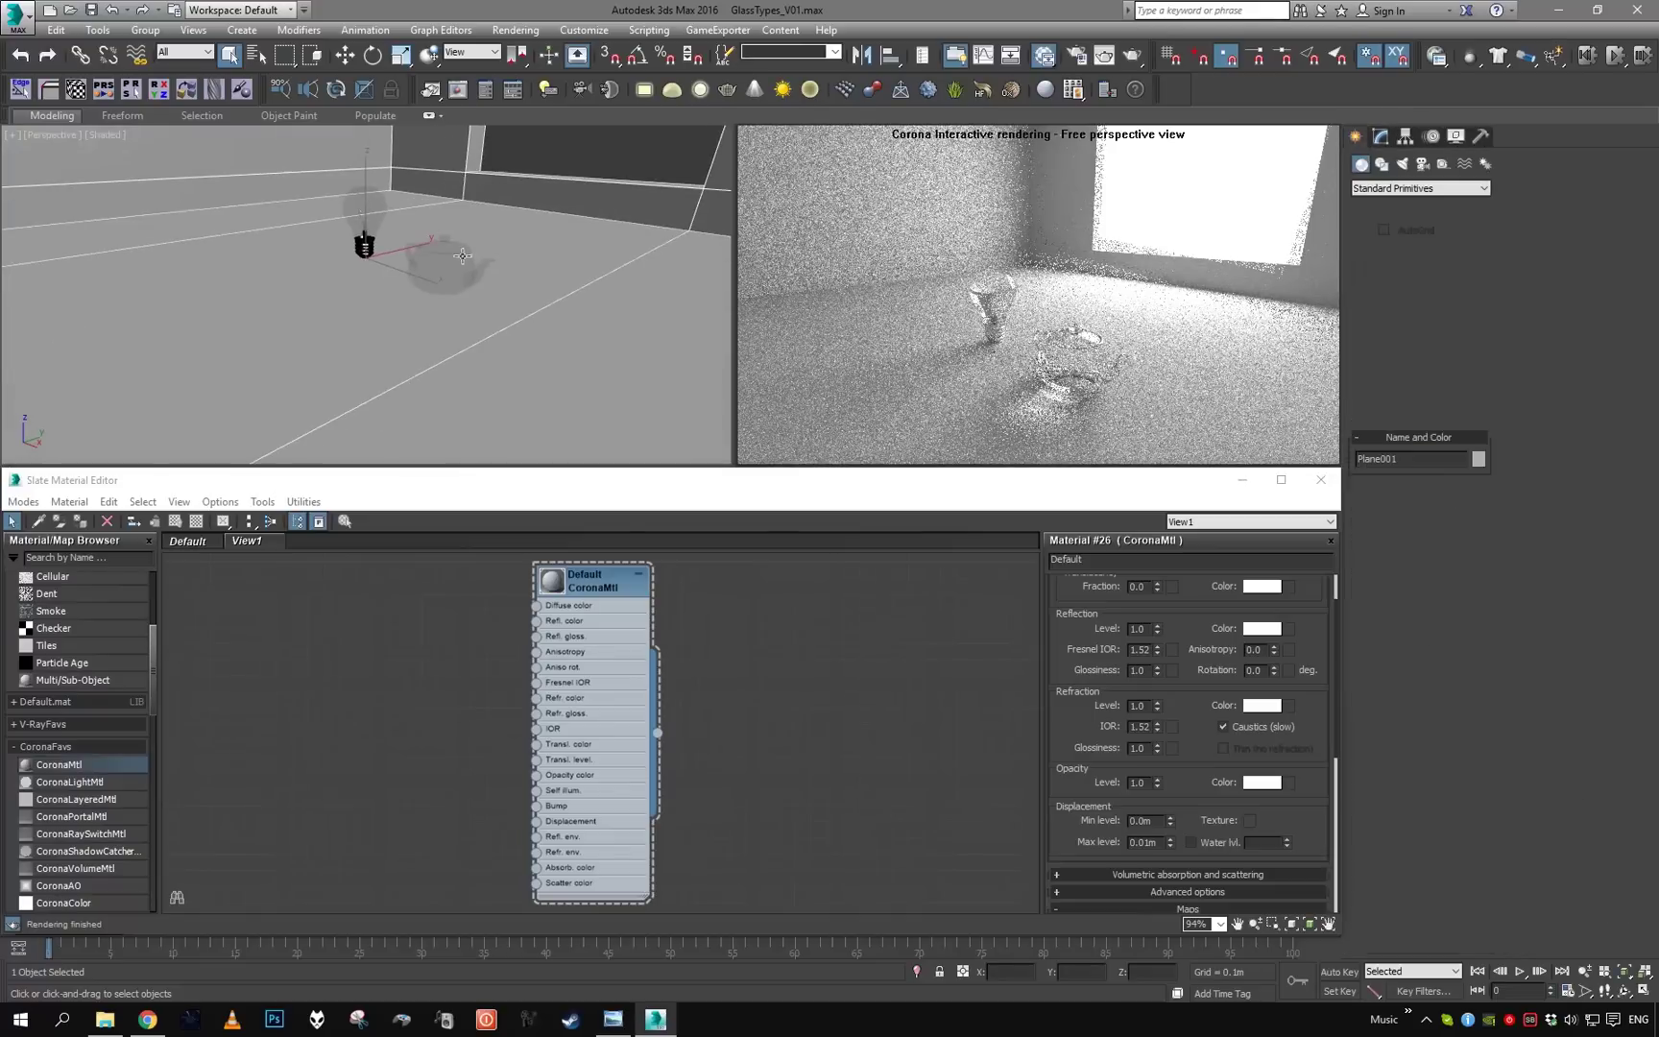
{"action": "left_click", "coordinate": [1452, 319]}
{"action": "left_click", "coordinate": [1384, 246]}
{"action": "left_click_drag", "start_coordinate": [389, 195], "coordinate": [493, 420]}
{"action": "left_click", "coordinate": [490, 419]}
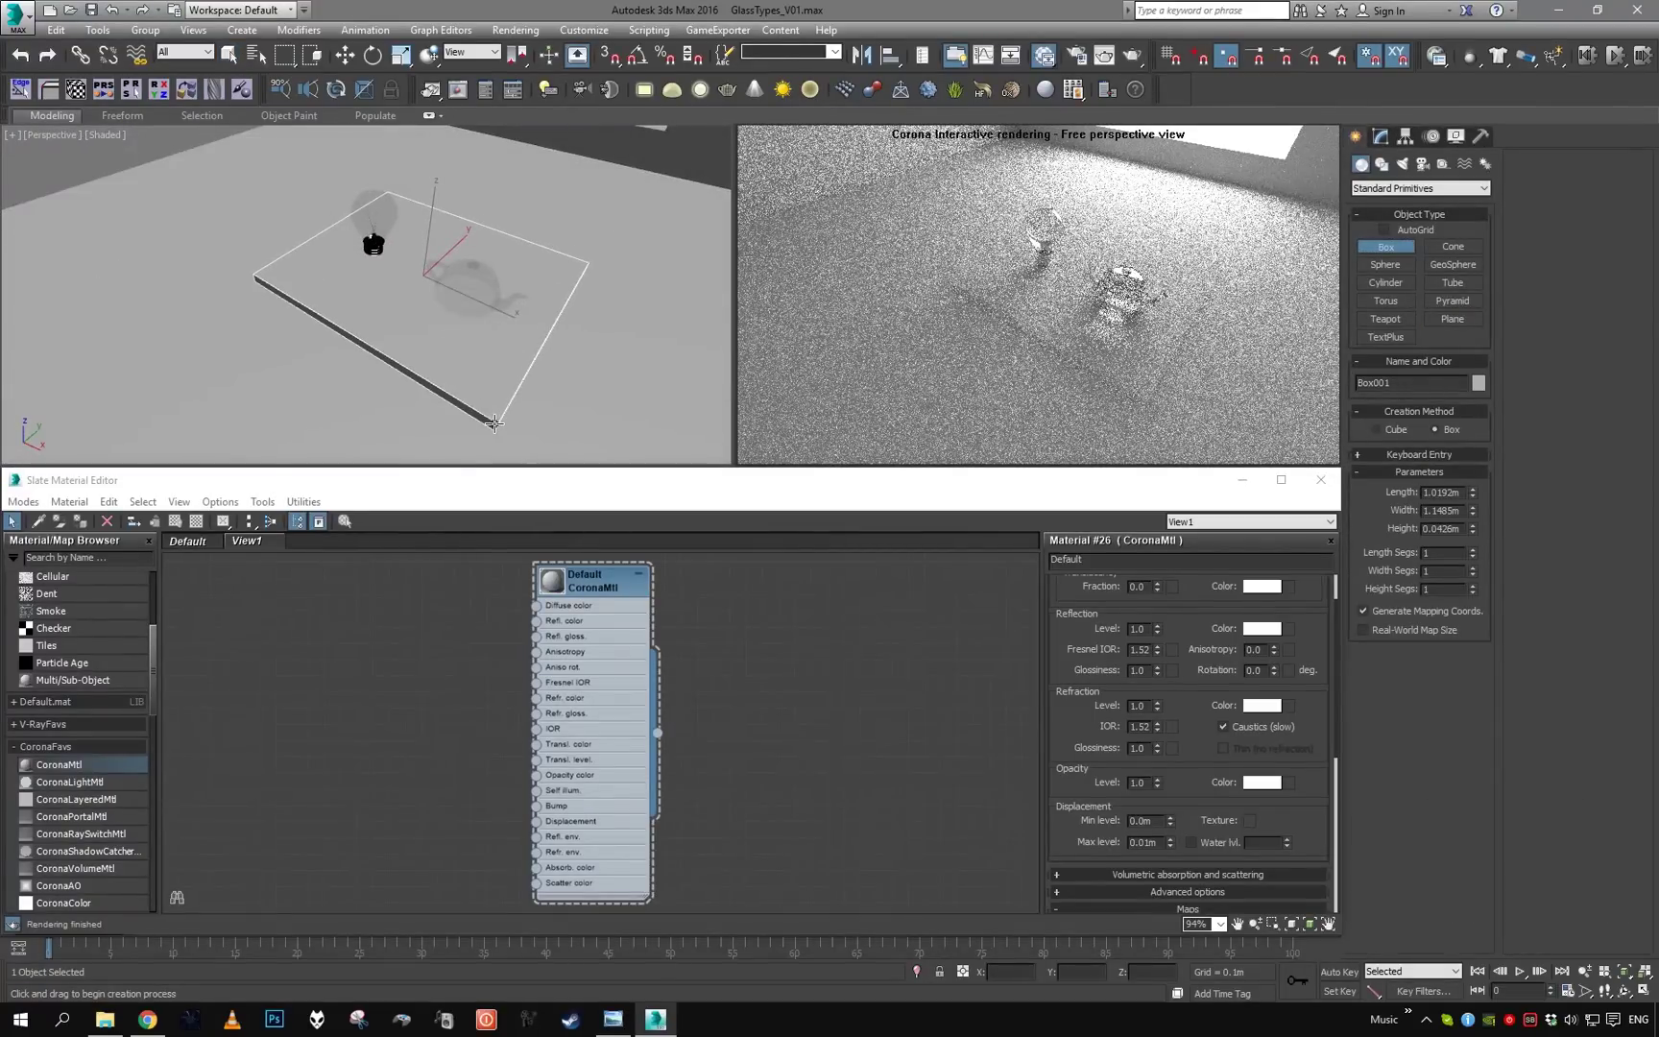
{"action": "right_click", "coordinate": [486, 420]}
Seat the teapot and the bulb on the new box with Select and Place
{"action": "left_click", "coordinate": [466, 293]}
{"action": "key", "text": "y"}
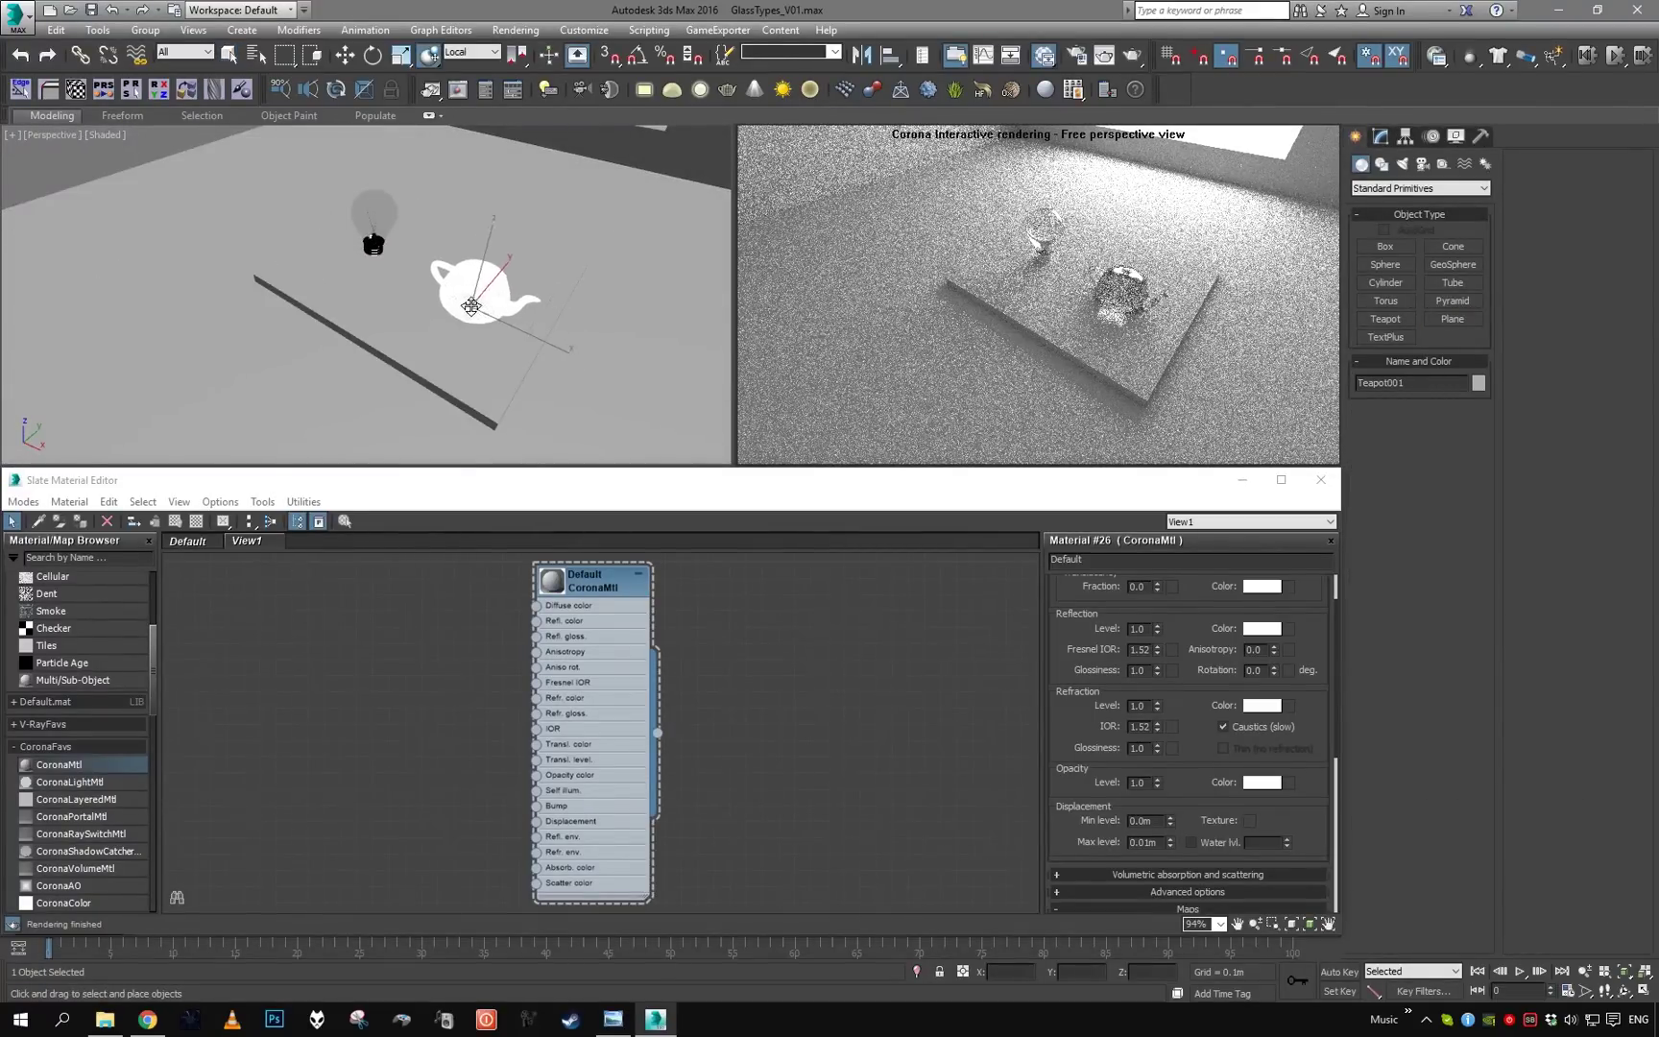
{"action": "left_click", "coordinate": [378, 235]}
{"action": "left_click_drag", "start_coordinate": [378, 238], "coordinate": [377, 262]}
{"action": "key", "text": "q"}
Raise the box together with the teapot and bulb off the room's floor and frame them against the window
{"action": "left_click", "coordinate": [414, 293]}
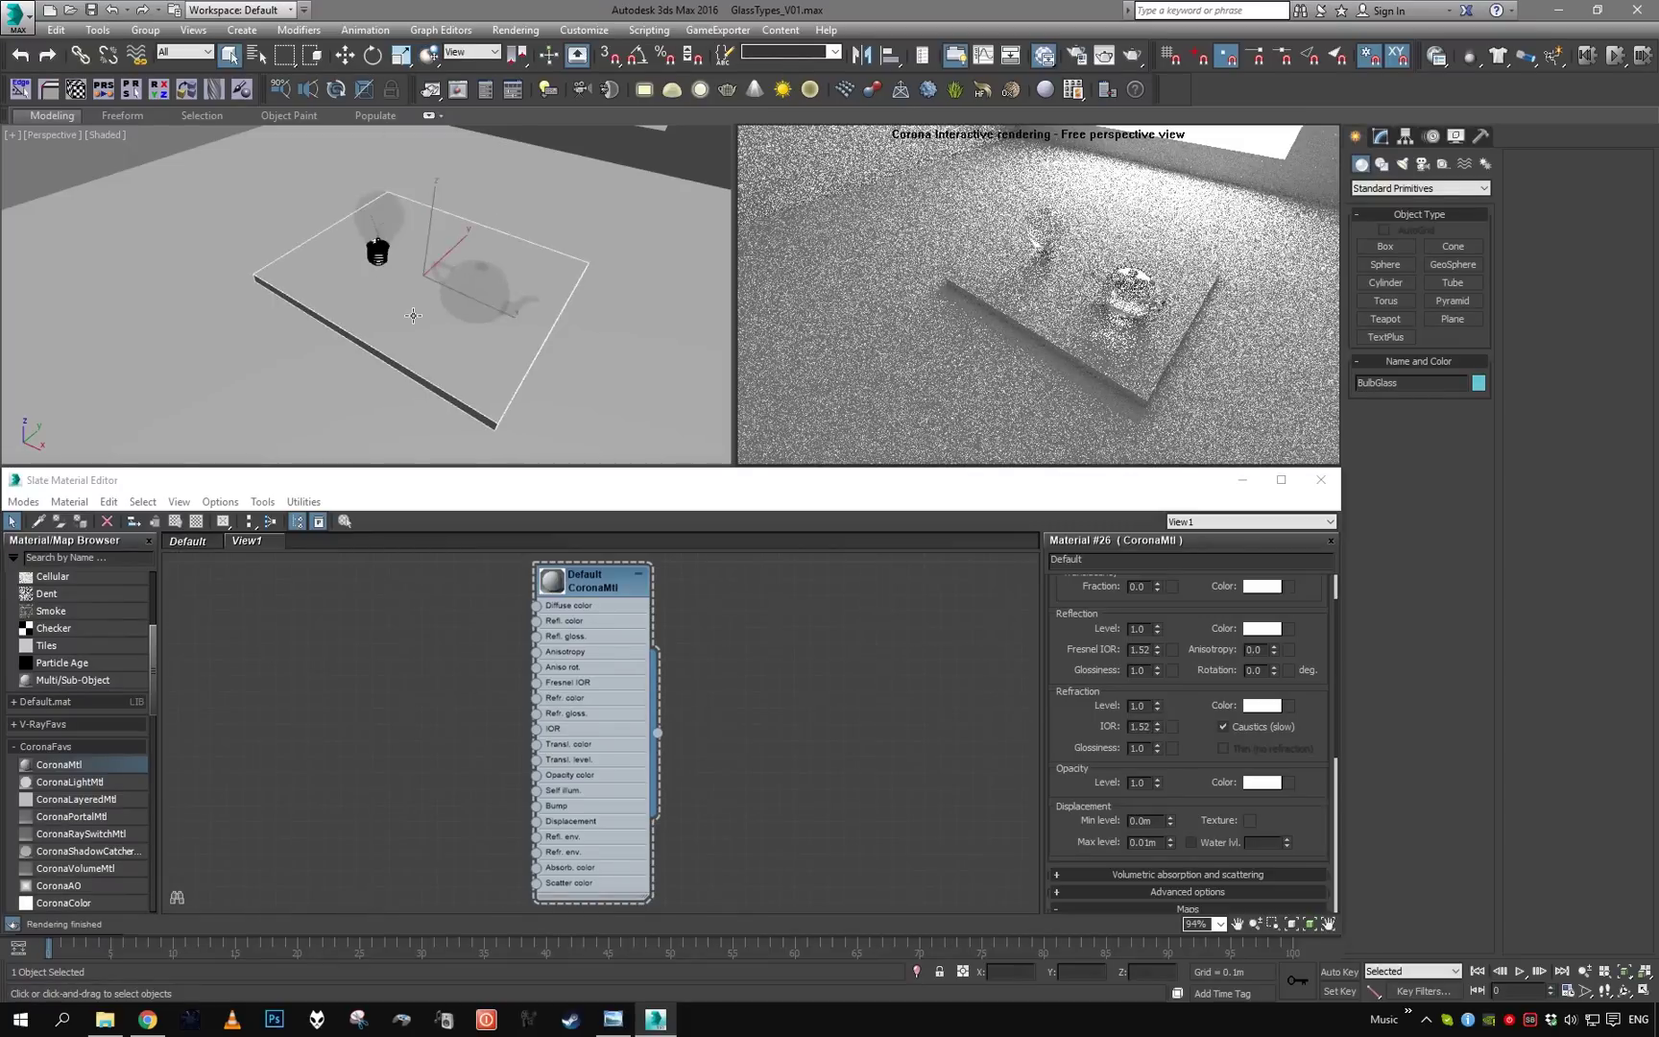
{"action": "left_click", "coordinate": [478, 290], "text": "ctrl"}
{"action": "left_click", "coordinate": [383, 235], "text": "ctrl"}
{"action": "middle_click_drag", "start_coordinate": [458, 243], "coordinate": [449, 192], "text": "alt"}
{"action": "key", "text": "w"}
{"action": "left_click_drag", "start_coordinate": [405, 220], "coordinate": [403, 139]}
{"action": "scroll", "coordinate": [425, 185], "scroll_direction": "down", "scroll_amount": 4}
{"action": "middle_click_drag", "start_coordinate": [425, 185], "coordinate": [425, 238], "text": "alt"}
{"action": "key", "text": "q"}
{"action": "left_click", "coordinate": [417, 301]}
{"action": "key", "text": "z"}
{"action": "middle_click_drag", "start_coordinate": [418, 301], "coordinate": [391, 249], "text": "alt"}
{"action": "scroll", "coordinate": [391, 250], "scroll_direction": "down", "scroll_amount": 4}
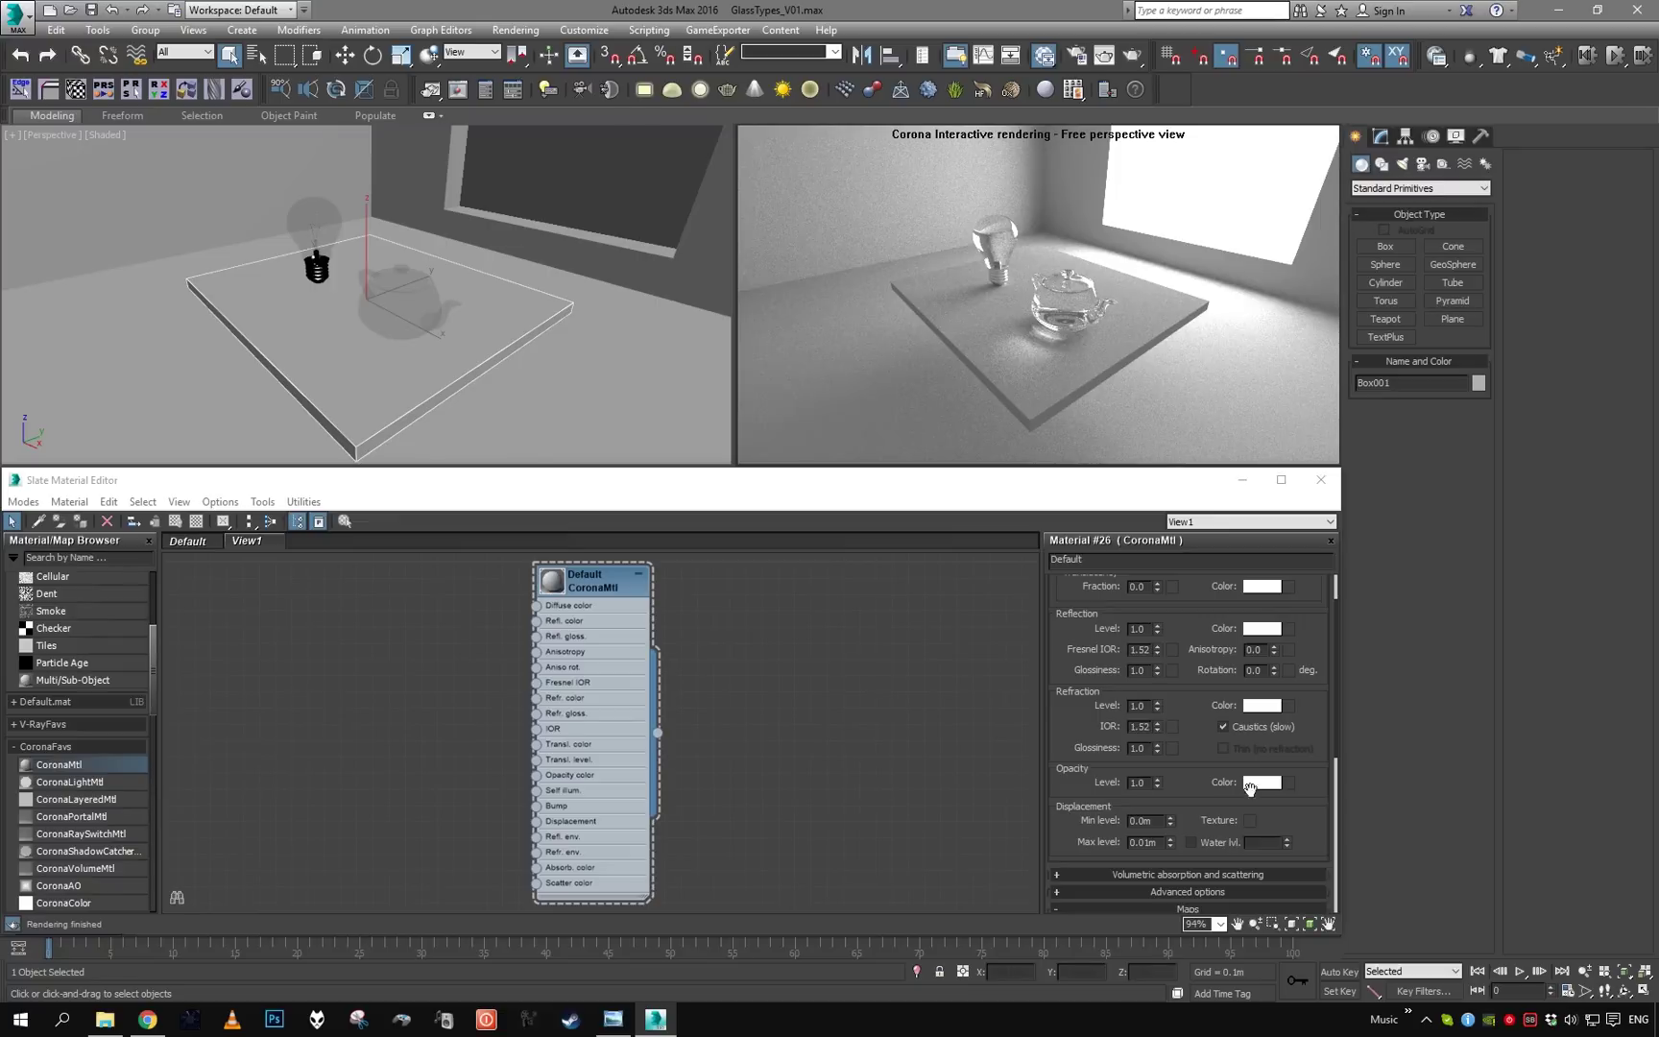
Create a thin box across the window opening as a pane and shift it into the opening's depth
{"action": "left_click", "coordinate": [480, 216]}
{"action": "middle_click_drag", "start_coordinate": [480, 216], "coordinate": [403, 307], "text": "alt"}
{"action": "scroll", "coordinate": [630, 281], "scroll_direction": "up", "scroll_amount": 5}
{"action": "left_click", "coordinate": [1389, 250]}
{"action": "left_click_drag", "start_coordinate": [251, 161], "coordinate": [492, 352]}
{"action": "left_click", "coordinate": [493, 352]}
{"action": "right_click", "coordinate": [499, 349]}
{"action": "middle_click_drag", "start_coordinate": [581, 336], "coordinate": [451, 363], "text": "alt"}
{"action": "key", "text": "w"}
{"action": "left_click_drag", "start_coordinate": [401, 306], "coordinate": [430, 305]}
{"action": "middle_click_drag", "start_coordinate": [288, 278], "coordinate": [462, 238], "text": "alt"}
{"action": "scroll", "coordinate": [445, 265], "scroll_direction": "down", "scroll_amount": 3}
{"action": "scroll", "coordinate": [448, 265], "scroll_direction": "up", "scroll_amount": 3}
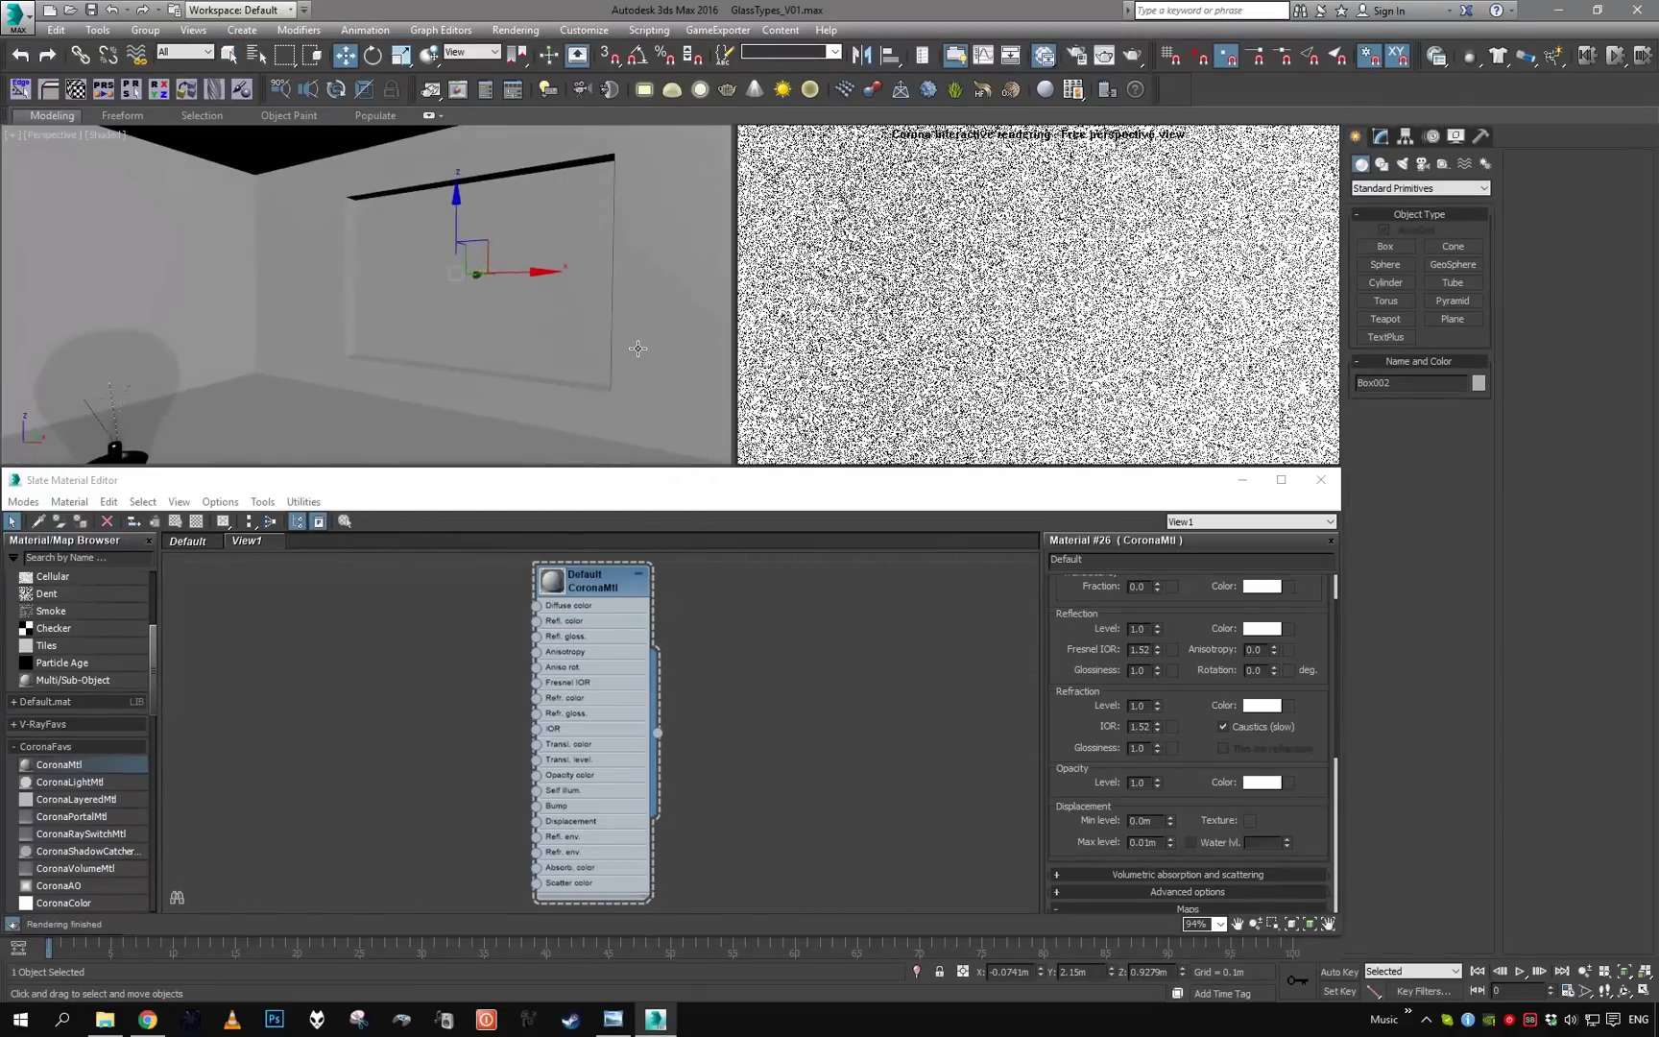
Duplicate the glass CoronaMtl and assign the copy to the window pane box
{"action": "left_click_drag", "start_coordinate": [647, 636], "coordinate": [687, 697]}
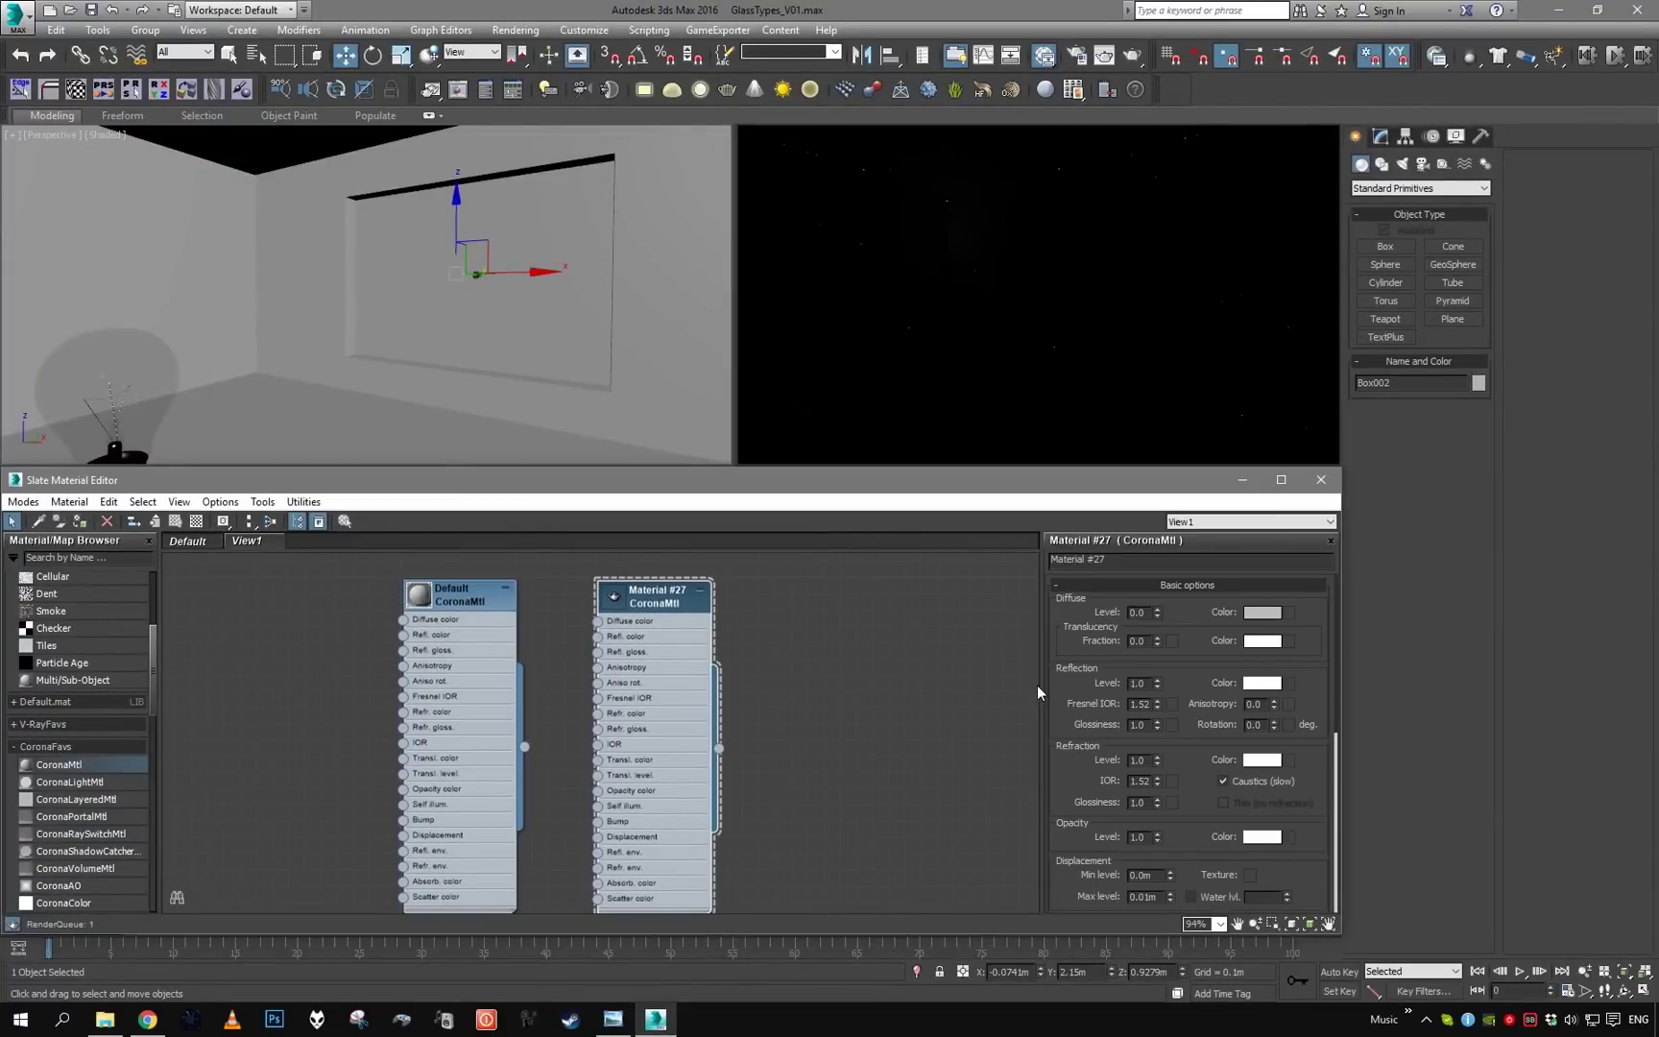
{"action": "key", "text": "a"}
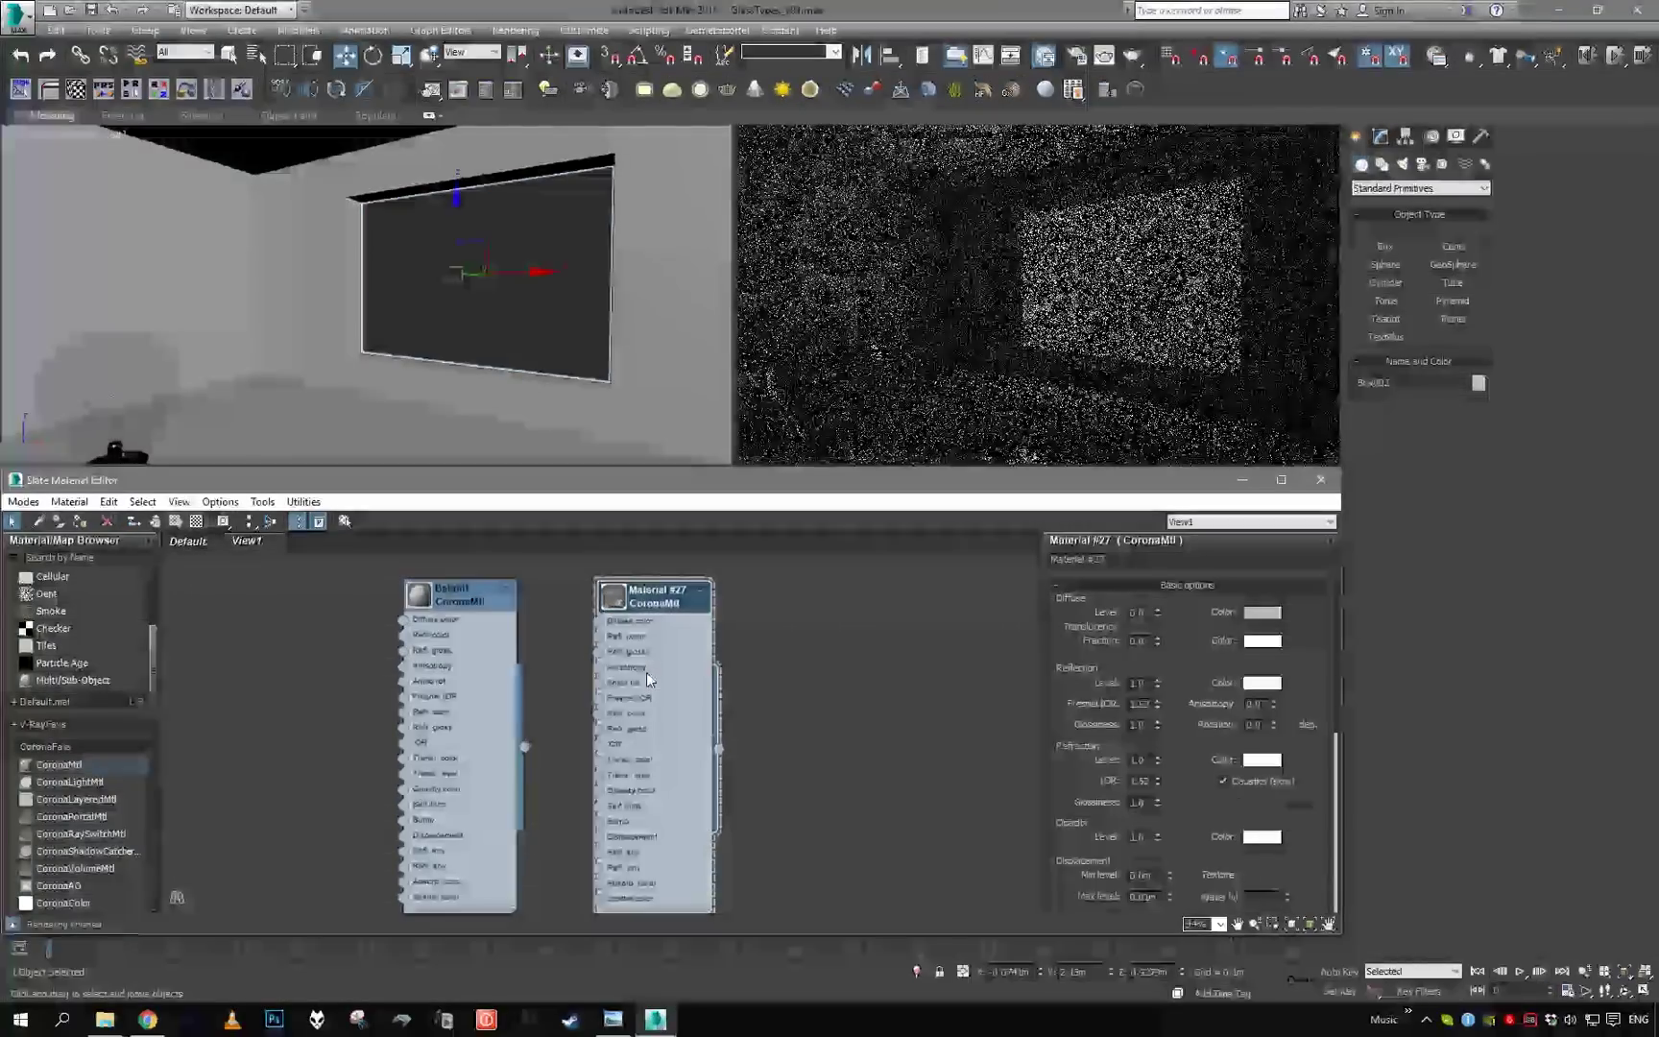
{"action": "middle_click_drag", "start_coordinate": [428, 356], "coordinate": [537, 322], "text": "alt"}
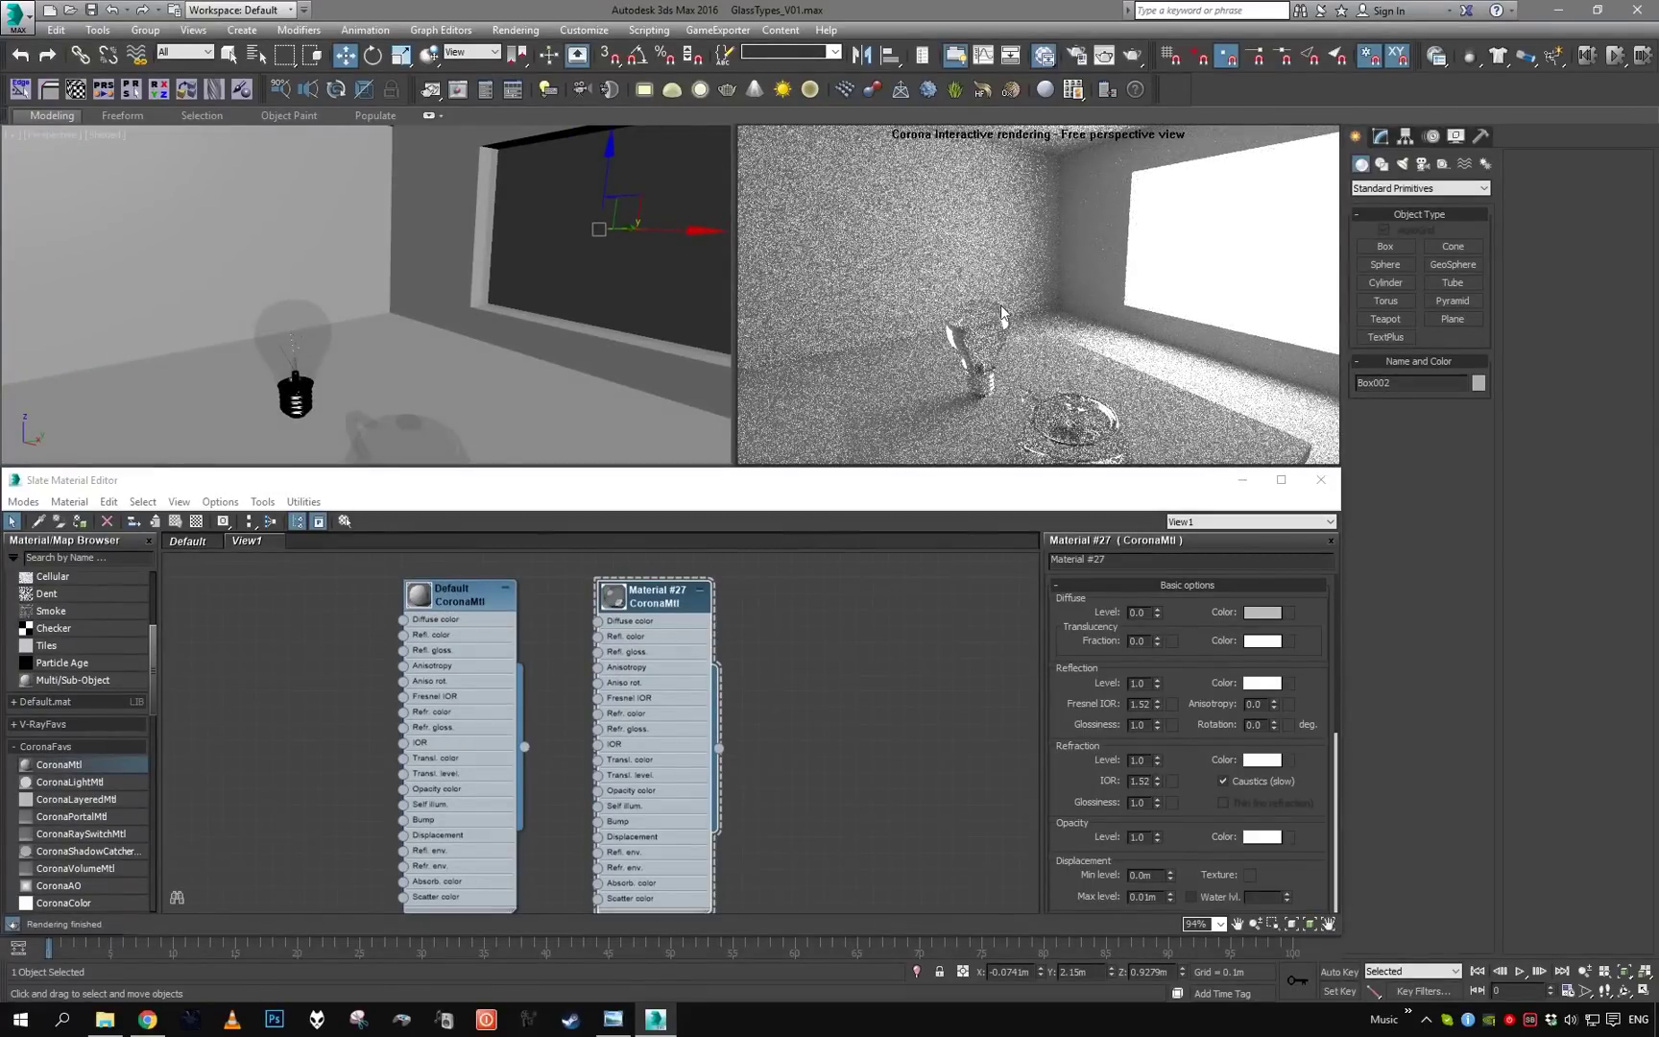
Turn off Caustics (slow) in the window pane's glass material and check the Thin (no refraction) option
{"action": "left_click", "coordinate": [1230, 778]}
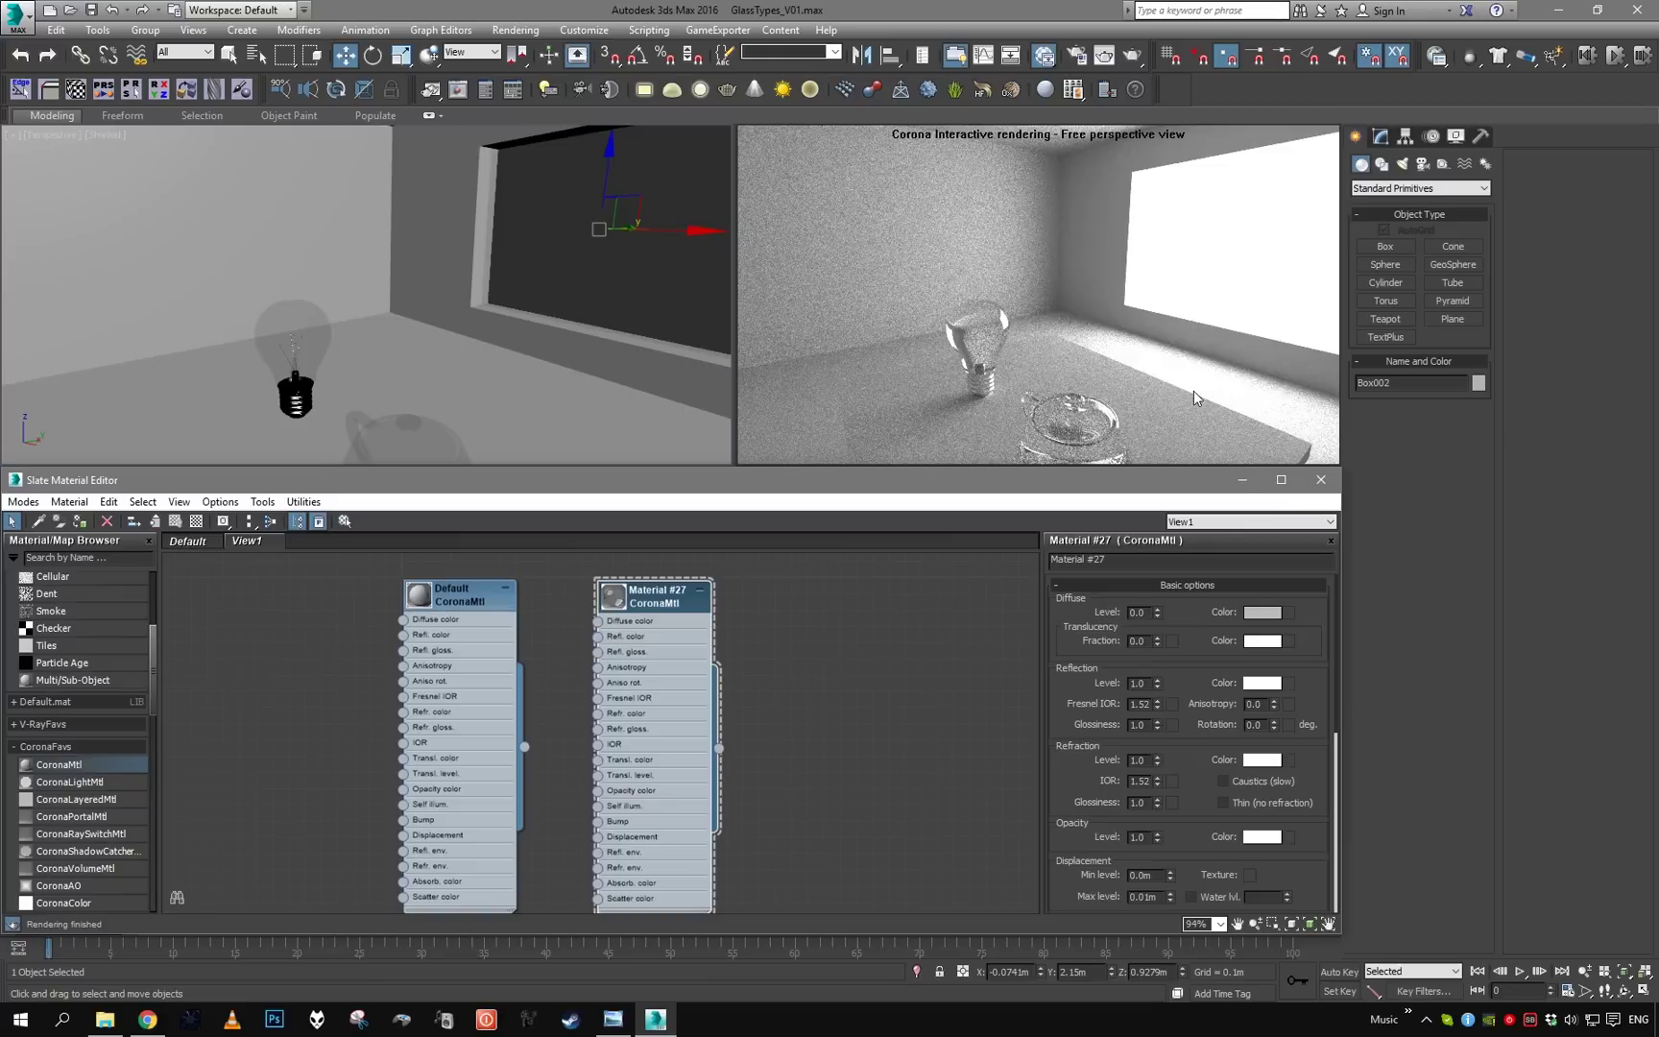
{"action": "left_click", "coordinate": [1271, 805]}
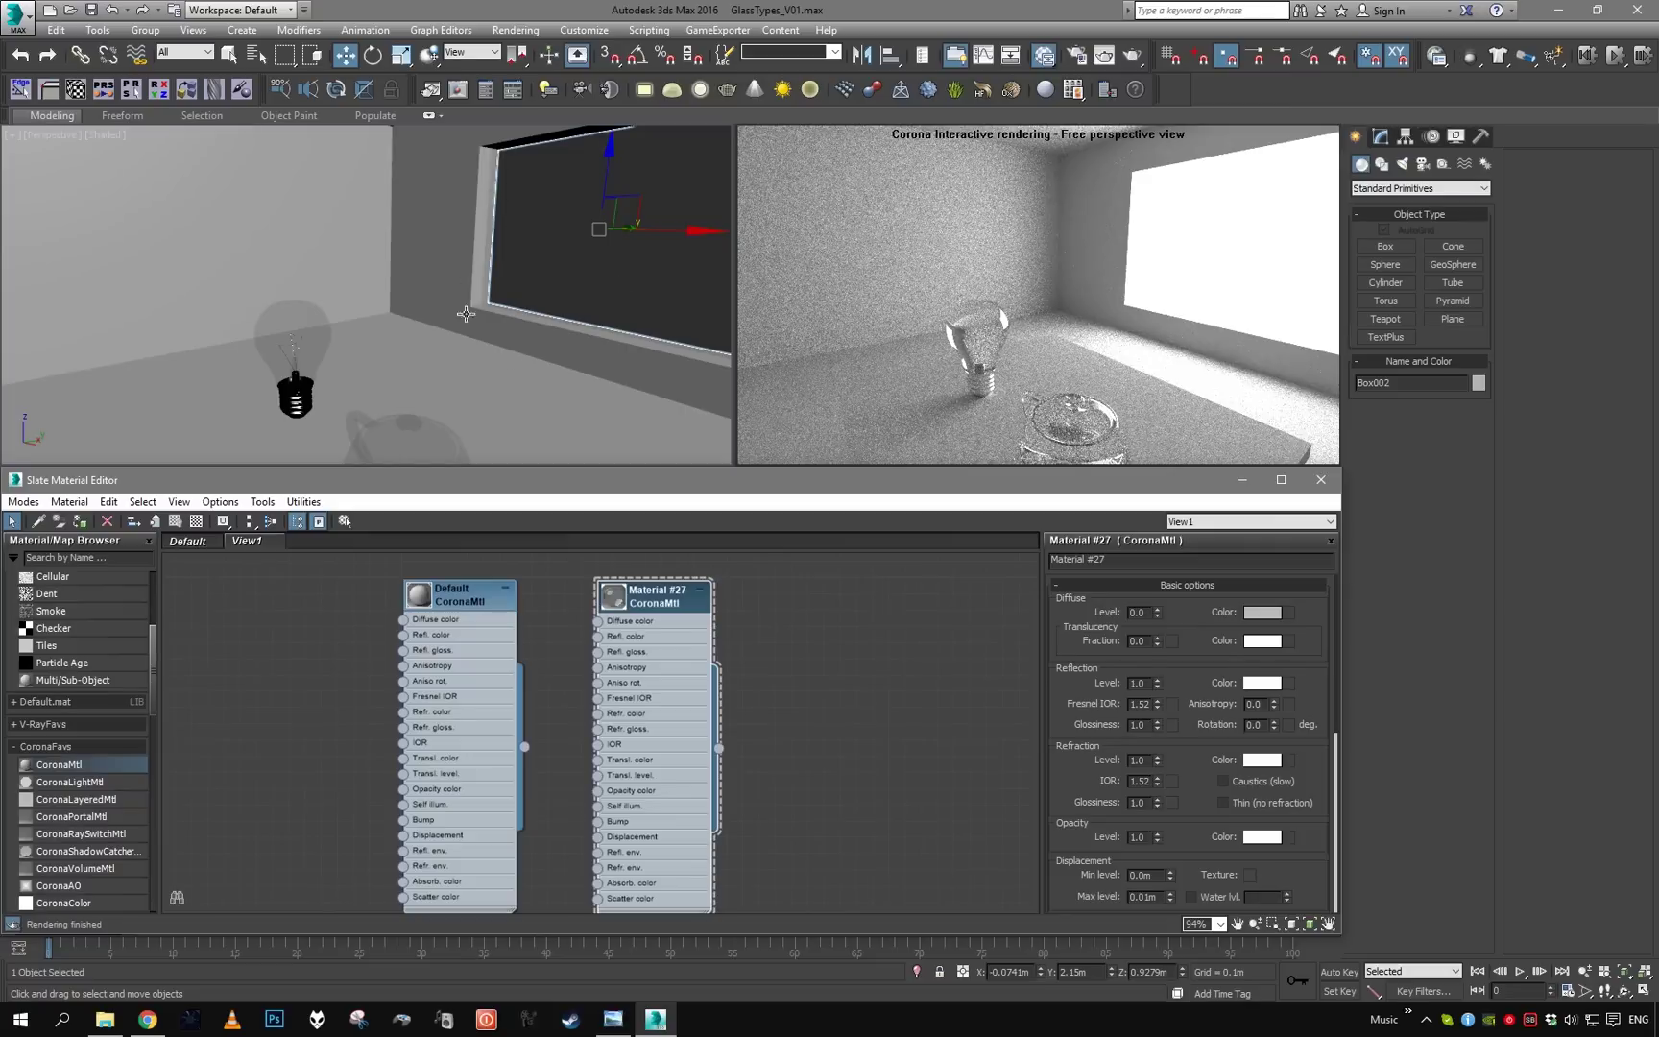
{"action": "scroll", "coordinate": [1169, 706], "scroll_direction": "down", "scroll_amount": 3}
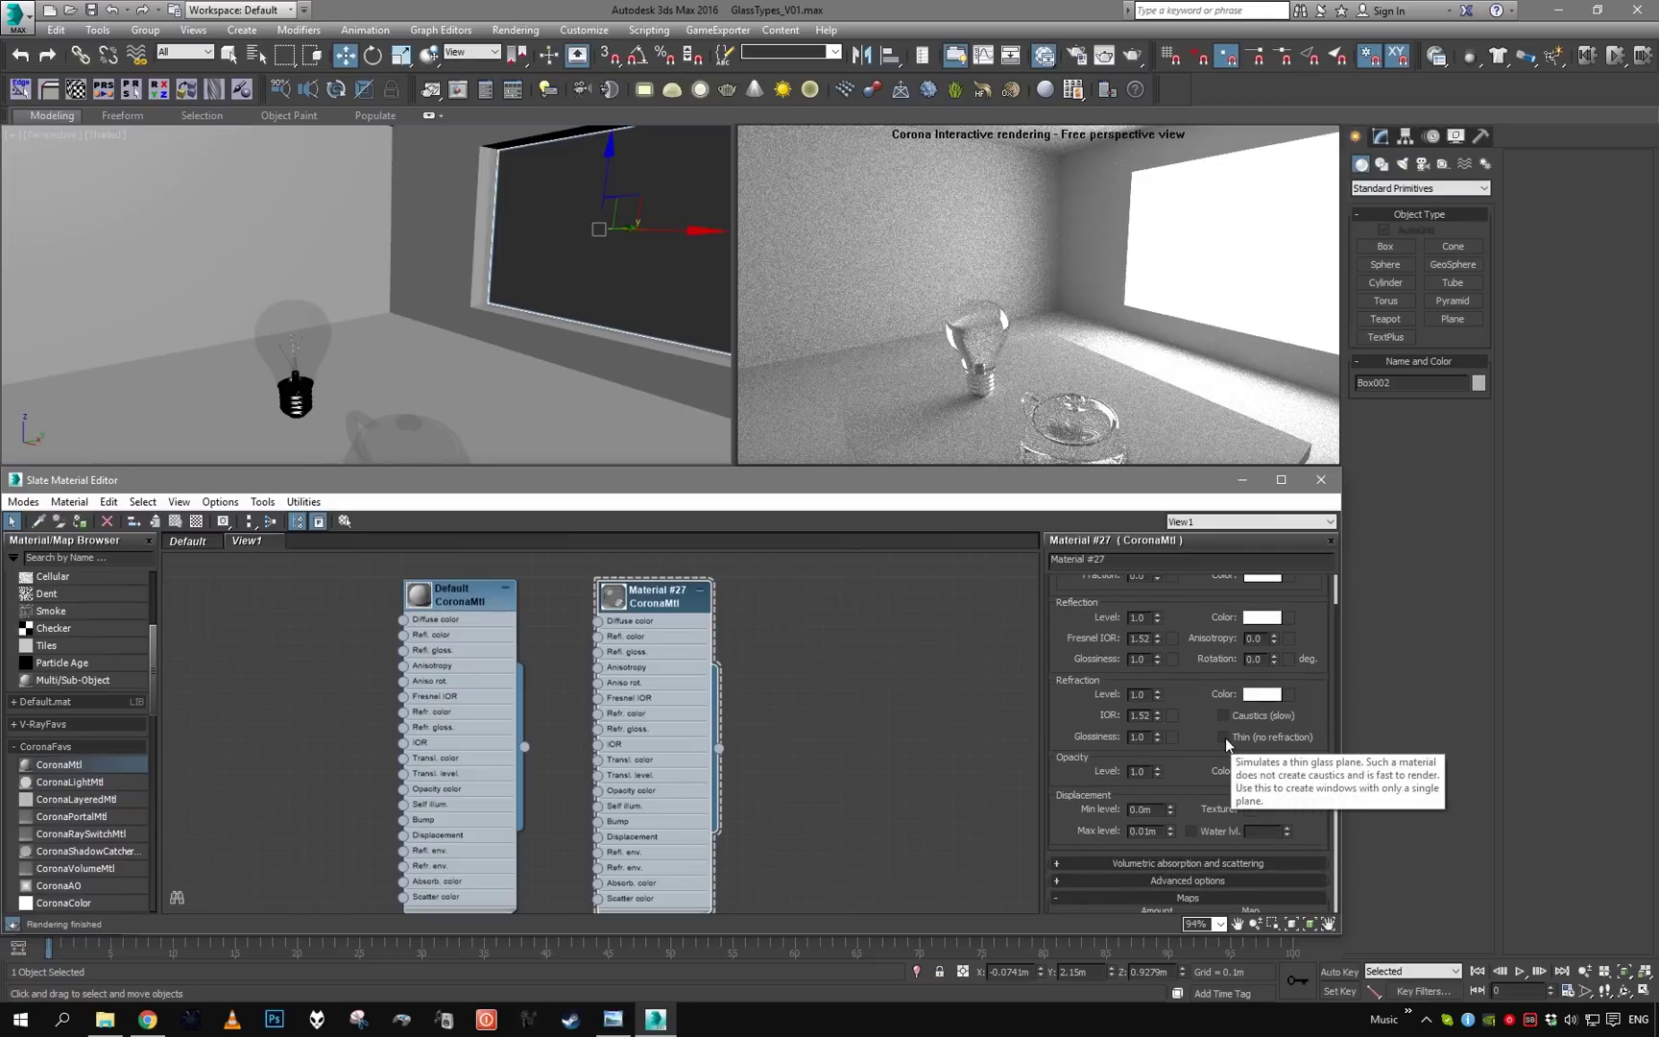
{"action": "scroll", "coordinate": [1116, 637], "scroll_direction": "down", "scroll_amount": 3}
Select and frame the teapot to examine its glass and caustics in light coming through the pane
{"action": "middle_click_drag", "start_coordinate": [364, 250], "coordinate": [519, 240]}
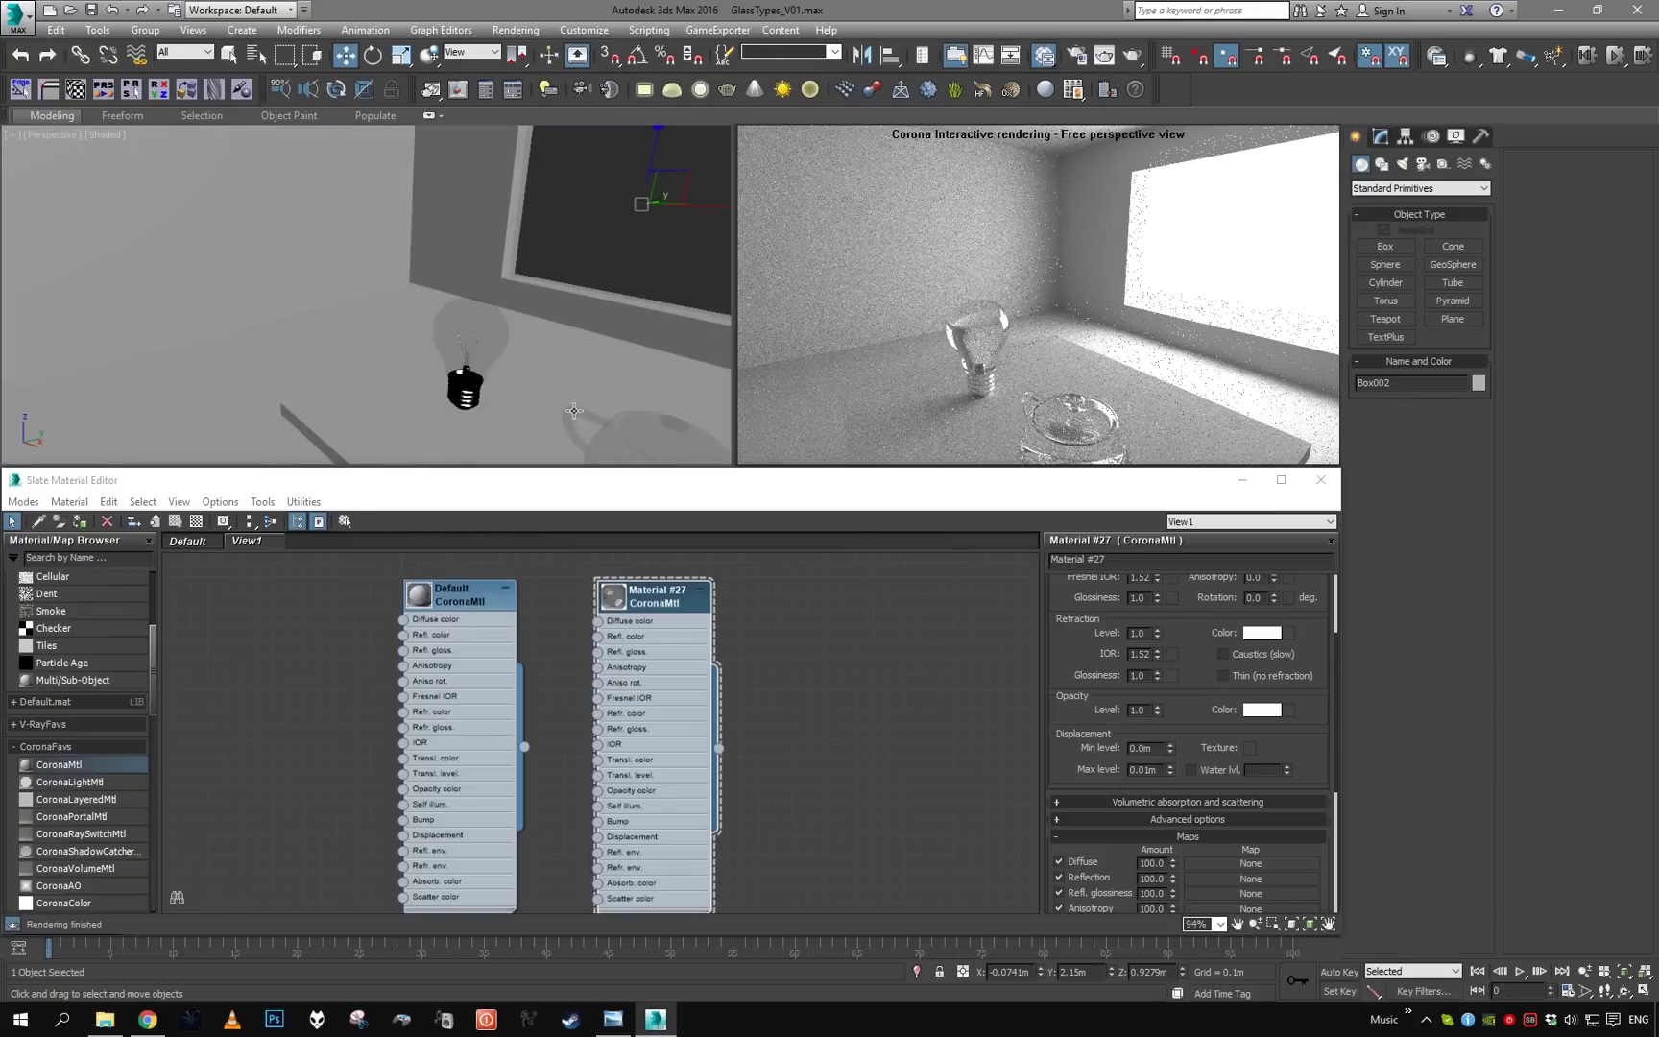
{"action": "key", "text": "q"}
{"action": "left_click", "coordinate": [624, 421]}
{"action": "key", "text": "z"}
{"action": "middle_click_drag", "start_coordinate": [603, 376], "coordinate": [544, 345], "text": "alt"}
{"action": "scroll", "coordinate": [544, 344], "scroll_direction": "down", "scroll_amount": 6}
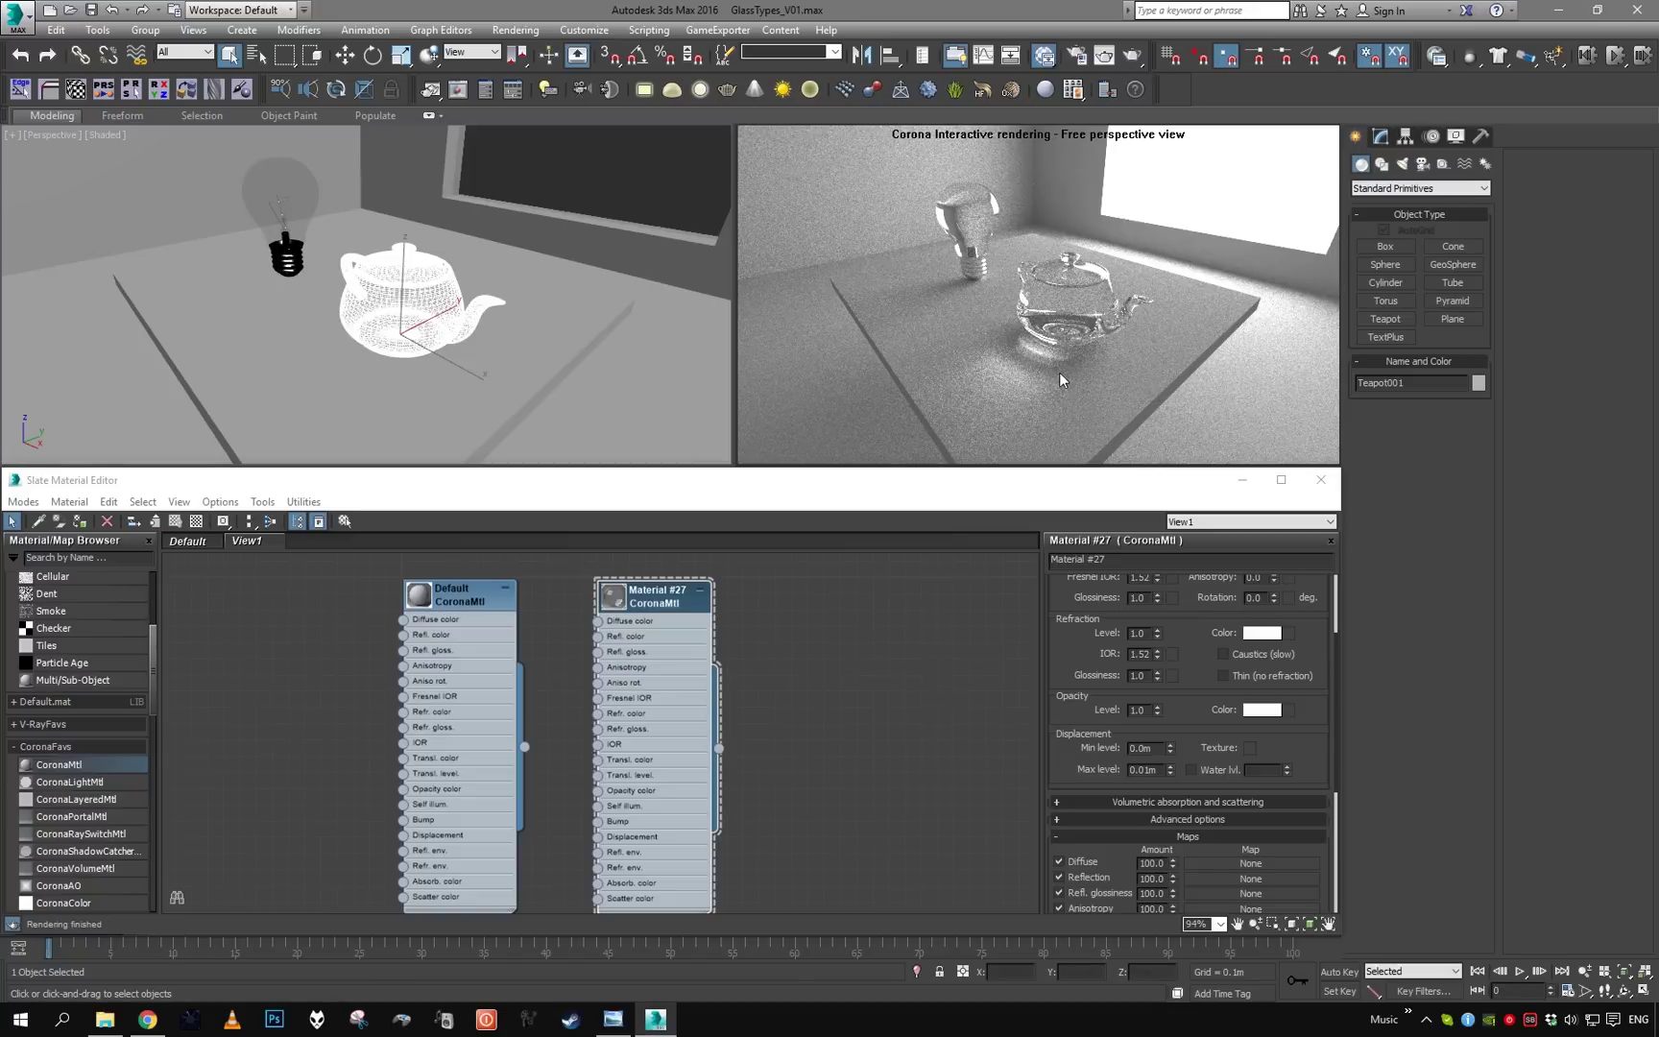
Select the window pane box and view it up close from the side of the opening
{"action": "left_click", "coordinate": [620, 223]}
{"action": "middle_click_drag", "start_coordinate": [615, 217], "coordinate": [429, 259], "text": "alt"}
{"action": "key", "text": "z"}
{"action": "scroll", "coordinate": [430, 258], "scroll_direction": "down", "scroll_amount": 3}
{"action": "scroll", "coordinate": [499, 217], "scroll_direction": "up", "scroll_amount": 4}
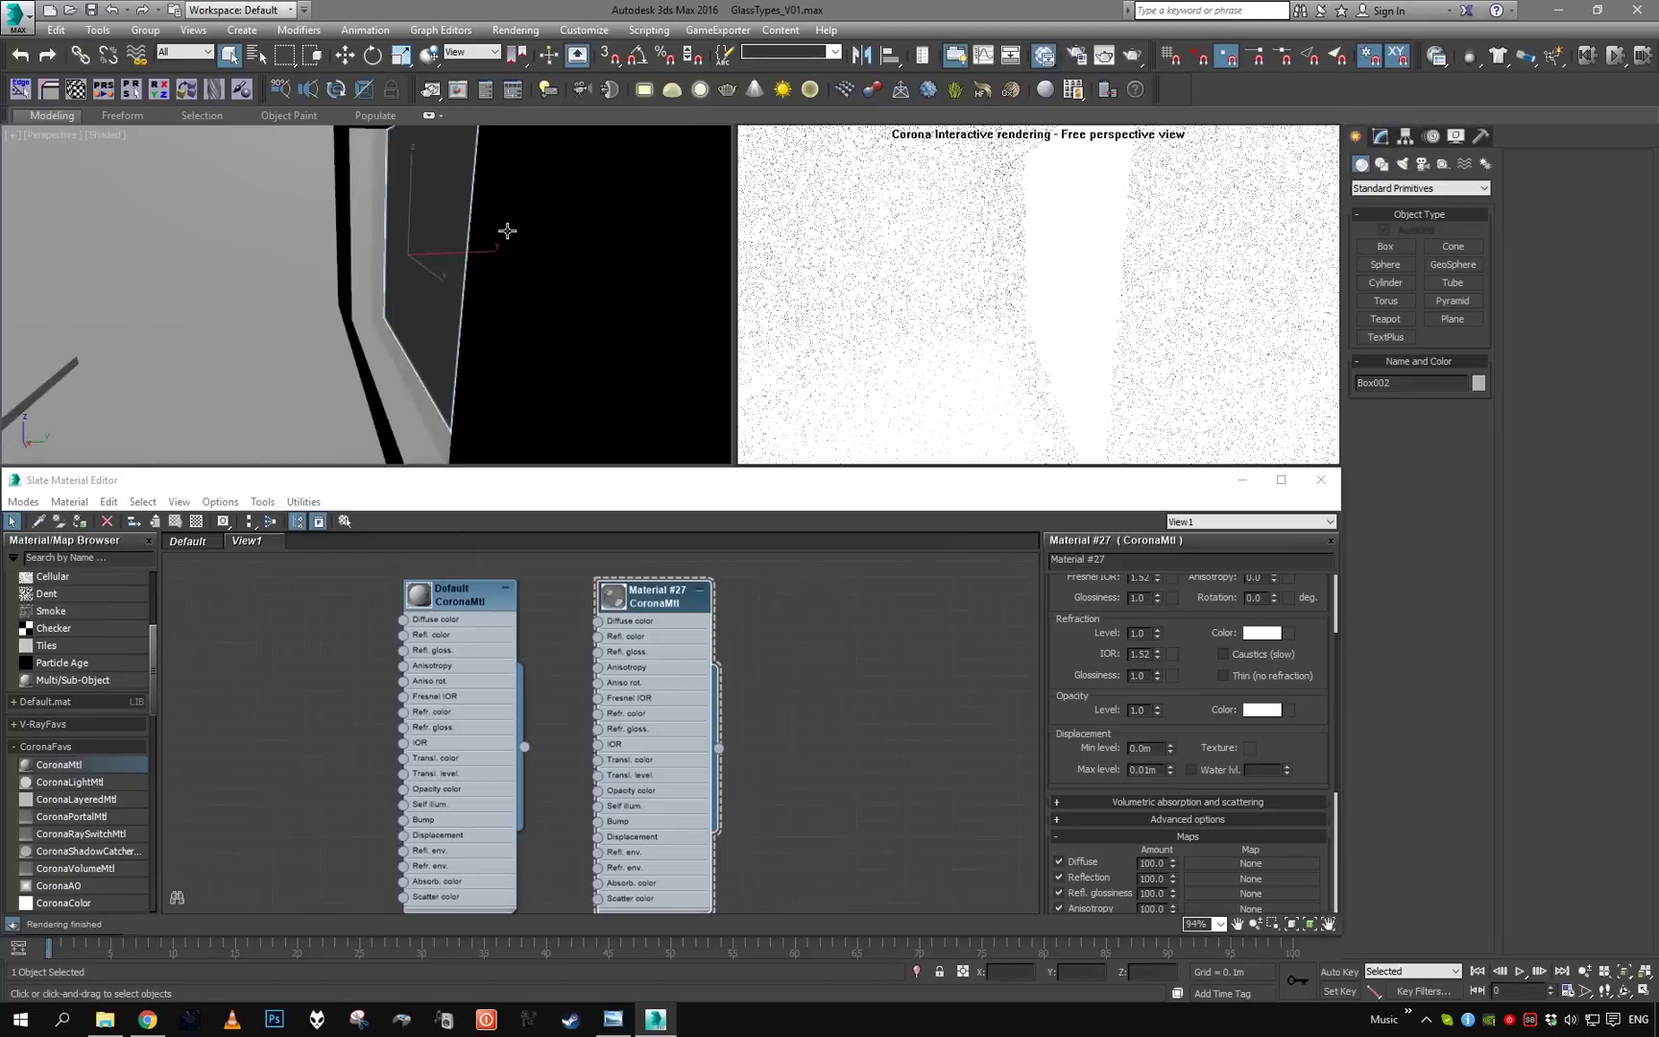
Select the eight vertices around the room mesh's window opening and scale them down to a tiny window
{"action": "left_click", "coordinate": [490, 253]}
{"action": "middle_click_drag", "start_coordinate": [490, 252], "coordinate": [531, 223], "text": "alt"}
{"action": "scroll", "coordinate": [562, 273], "scroll_direction": "down", "scroll_amount": 4}
{"action": "key", "text": "4"}
{"action": "key", "text": "1"}
{"action": "left_click_drag", "start_coordinate": [449, 341], "coordinate": [545, 376]}
{"action": "middle_click_drag", "start_coordinate": [551, 374], "coordinate": [526, 333], "text": "alt"}
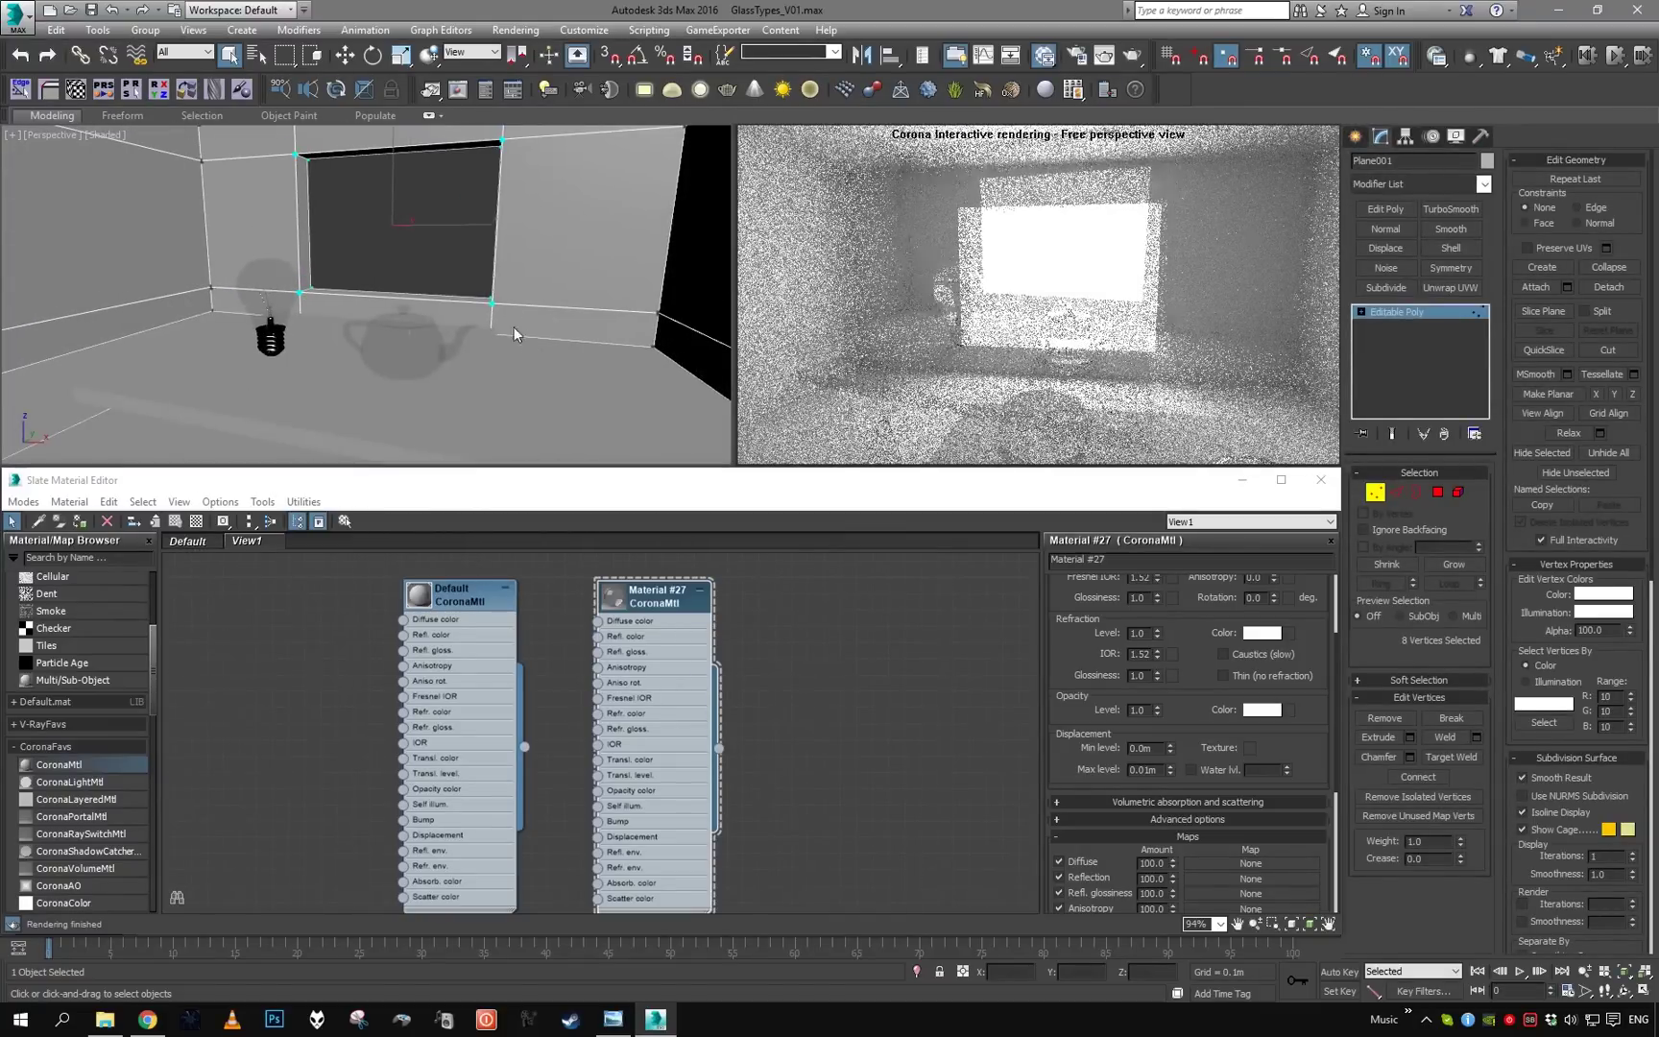
{"action": "key", "text": "r"}
{"action": "left_click_drag", "start_coordinate": [413, 207], "coordinate": [282, 422]}
Move the tiny window opening slightly up the wall and leave vertex editing
{"action": "key", "text": "w"}
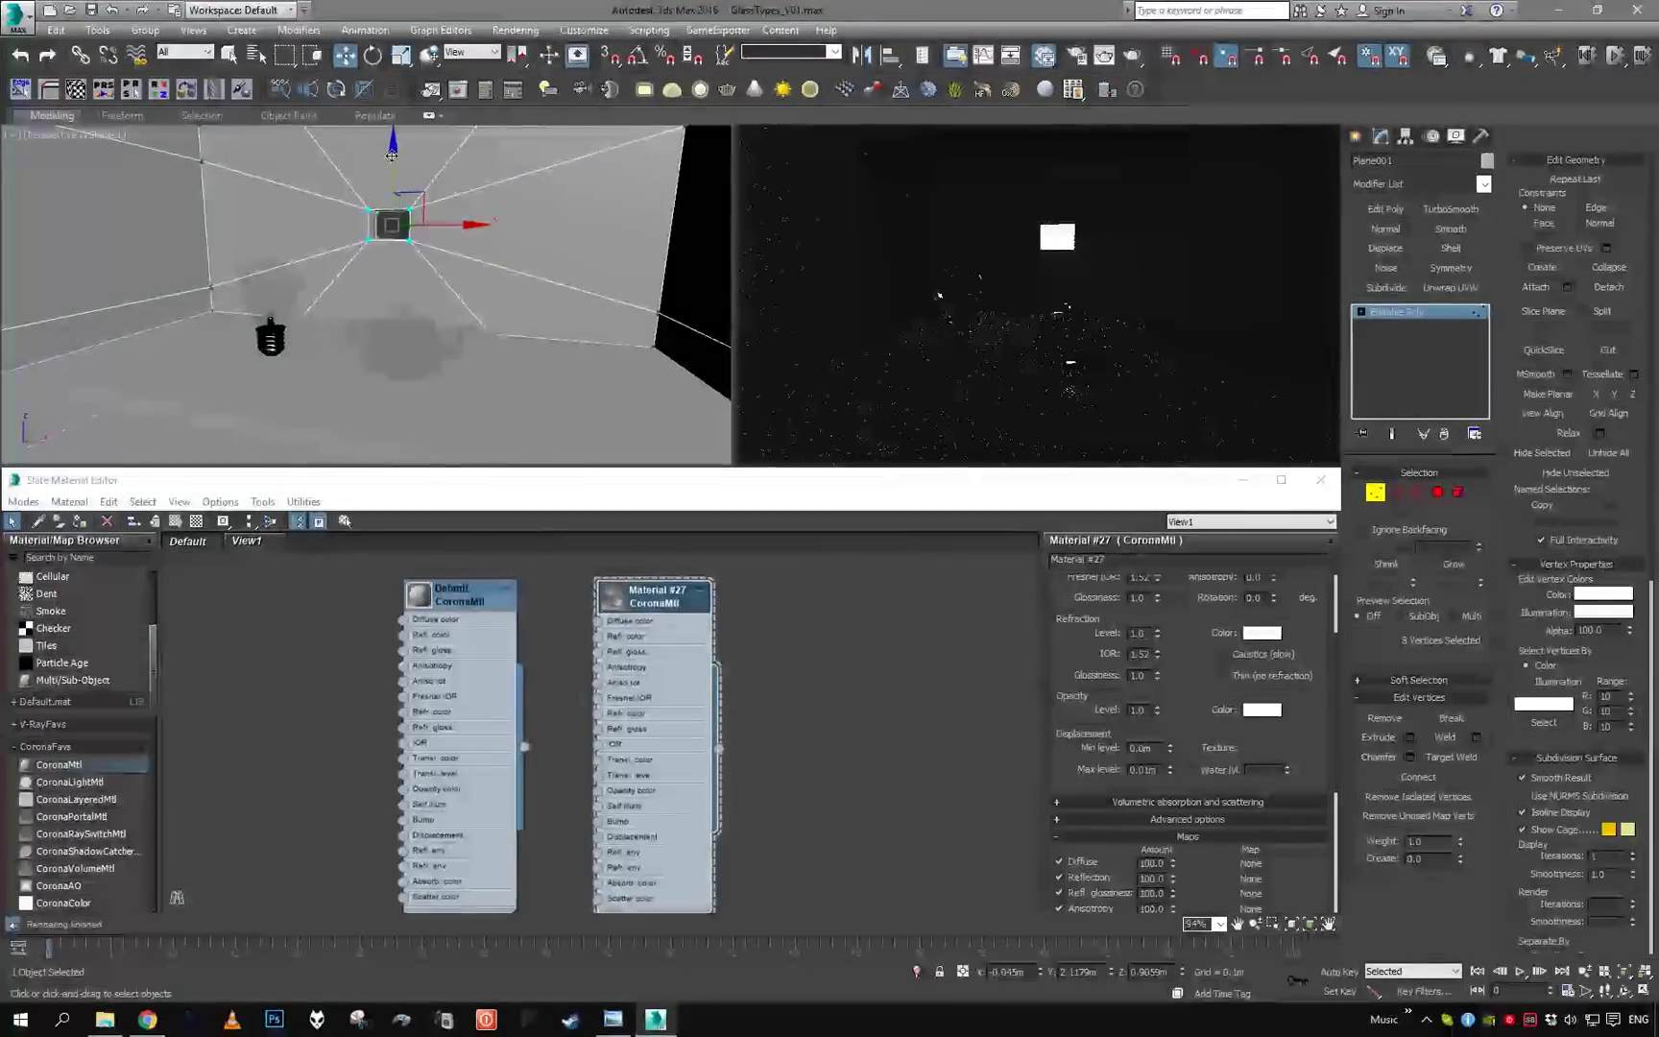
{"action": "left_click_drag", "start_coordinate": [392, 156], "coordinate": [393, 132]}
{"action": "middle_click_drag", "start_coordinate": [463, 169], "coordinate": [445, 179], "text": "alt"}
{"action": "key", "text": "r"}
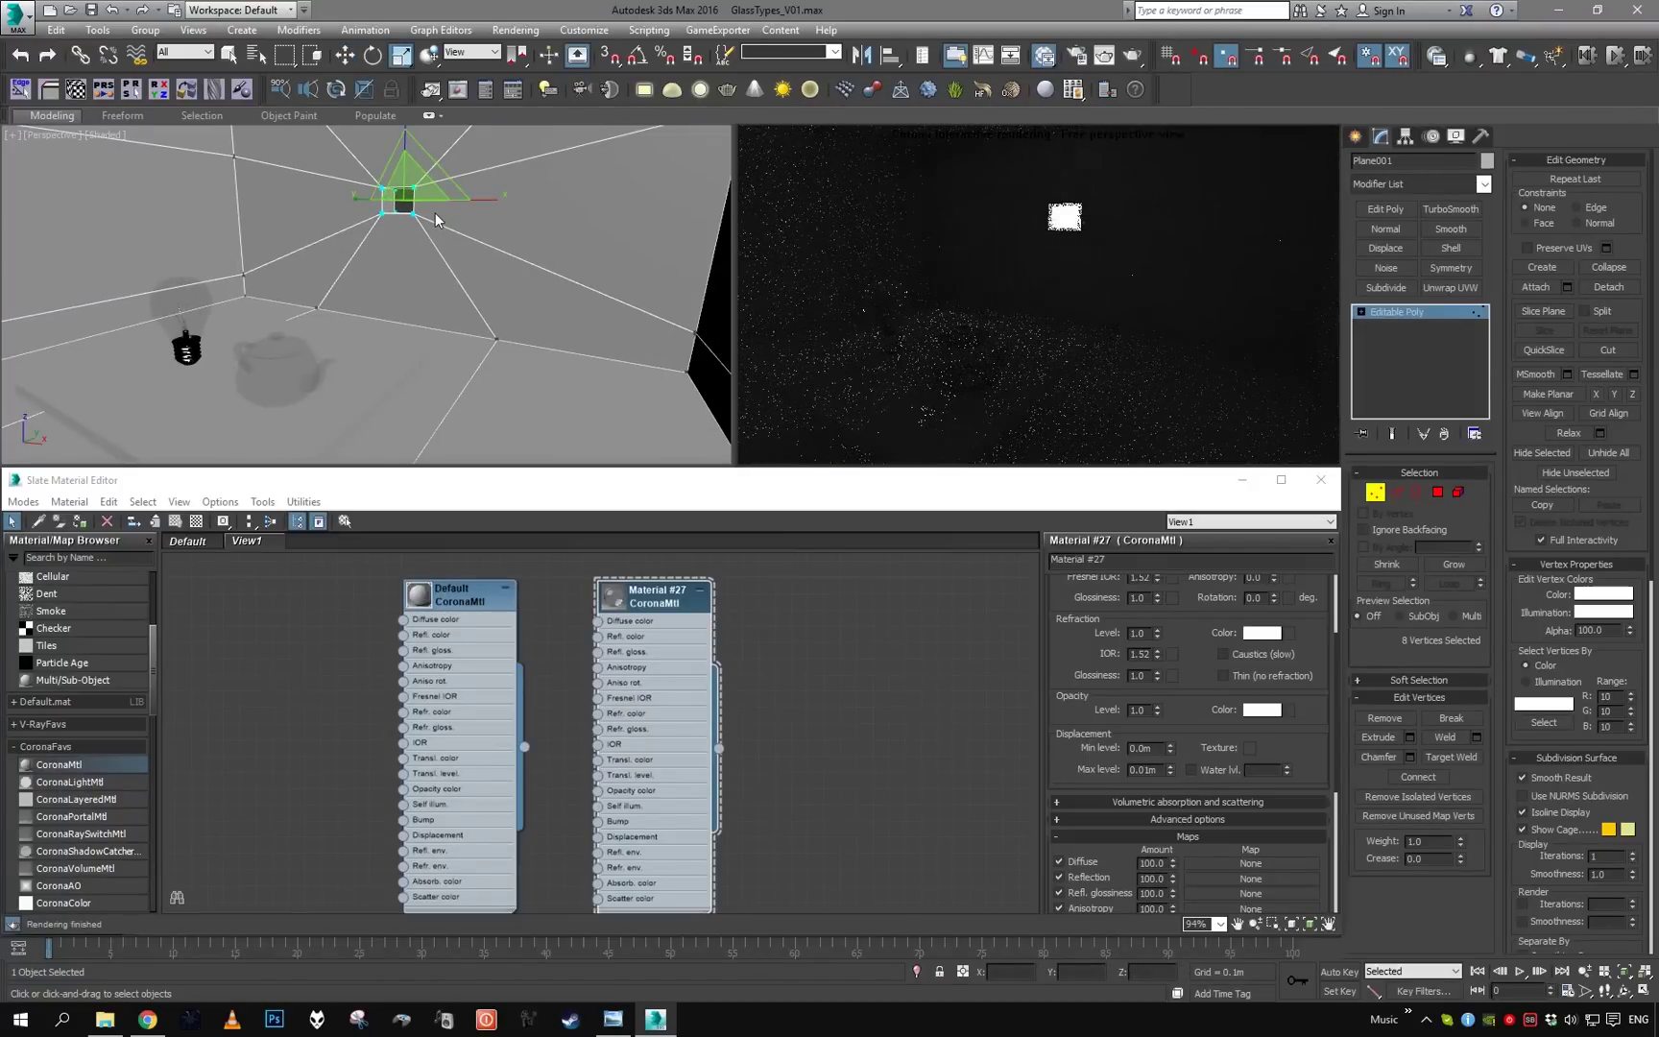
{"action": "key", "text": "alt"}
{"action": "key", "text": "1"}
{"action": "middle_click_drag", "start_coordinate": [463, 252], "coordinate": [487, 250], "text": "alt"}
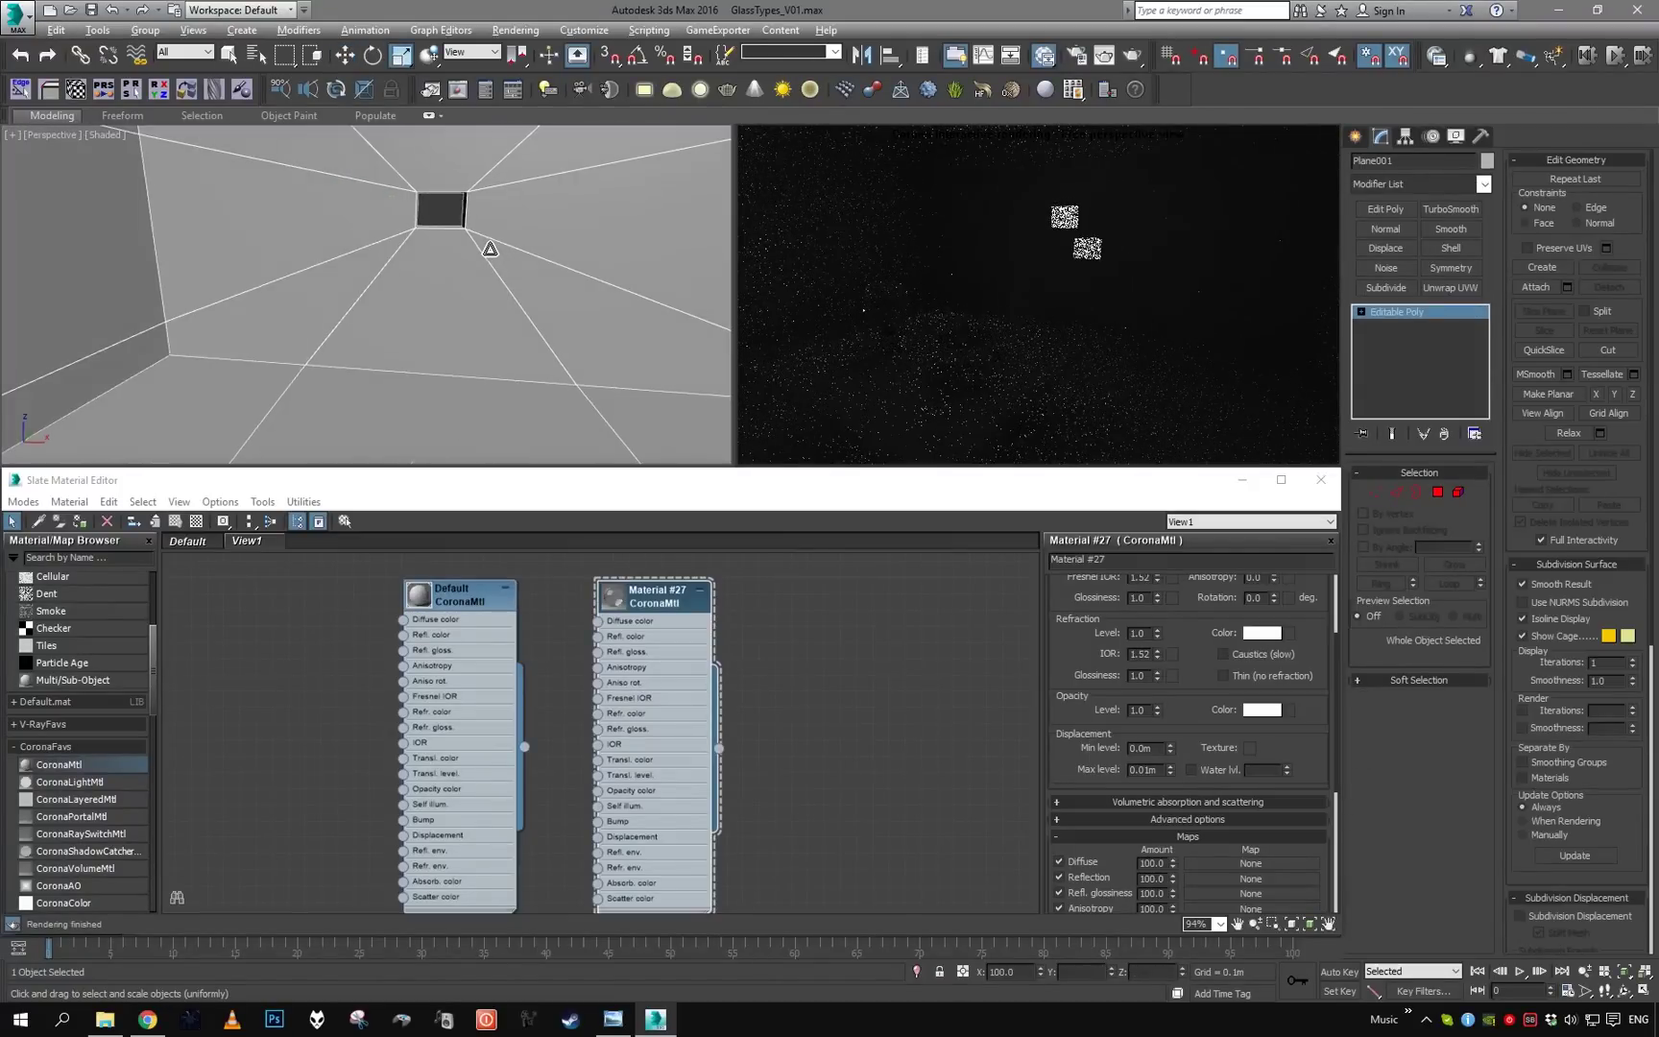
Create a plane over the tiny window opening with snapping and snap it into position on the wall
{"action": "left_click", "coordinate": [1355, 137]}
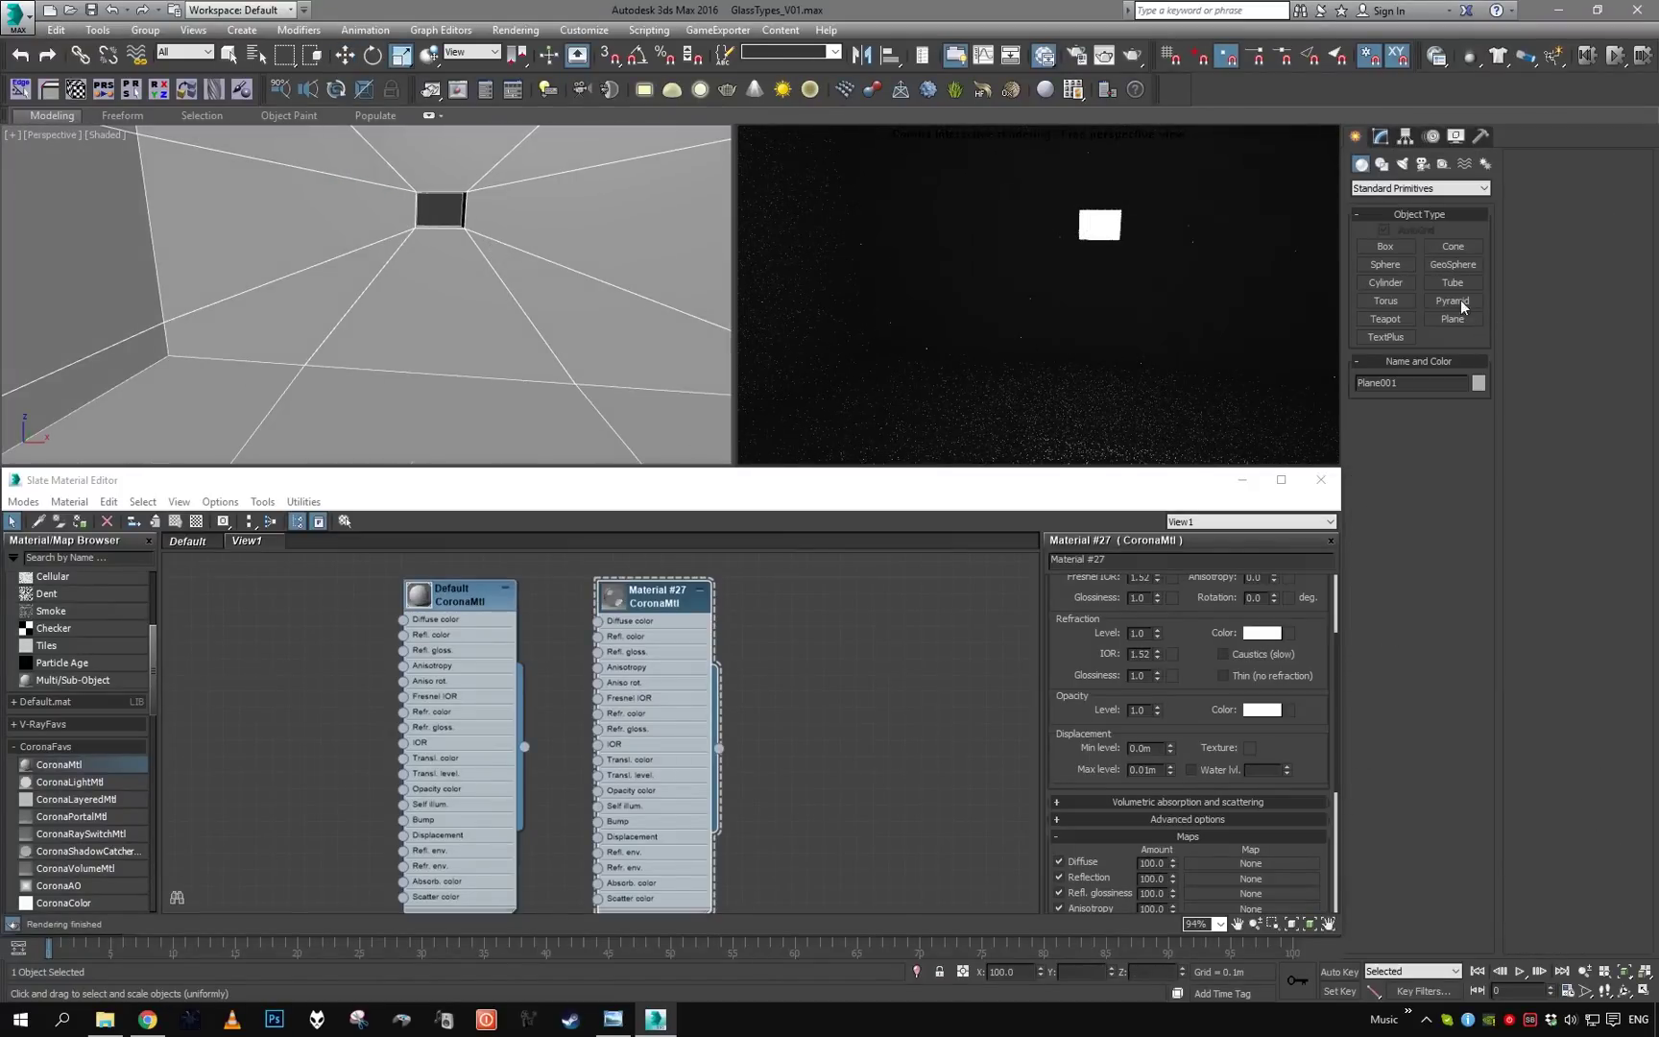
{"action": "left_click", "coordinate": [1437, 319]}
{"action": "key", "text": "s"}
{"action": "scroll", "coordinate": [389, 168], "scroll_direction": "up", "scroll_amount": 2}
{"action": "left_click_drag", "start_coordinate": [423, 192], "coordinate": [489, 239]}
{"action": "right_click", "coordinate": [513, 254]}
{"action": "key", "text": "z"}
{"action": "middle_click_drag", "start_coordinate": [562, 255], "coordinate": [384, 288], "text": "alt"}
{"action": "key", "text": "w"}
{"action": "left_click_drag", "start_coordinate": [456, 320], "coordinate": [572, 348]}
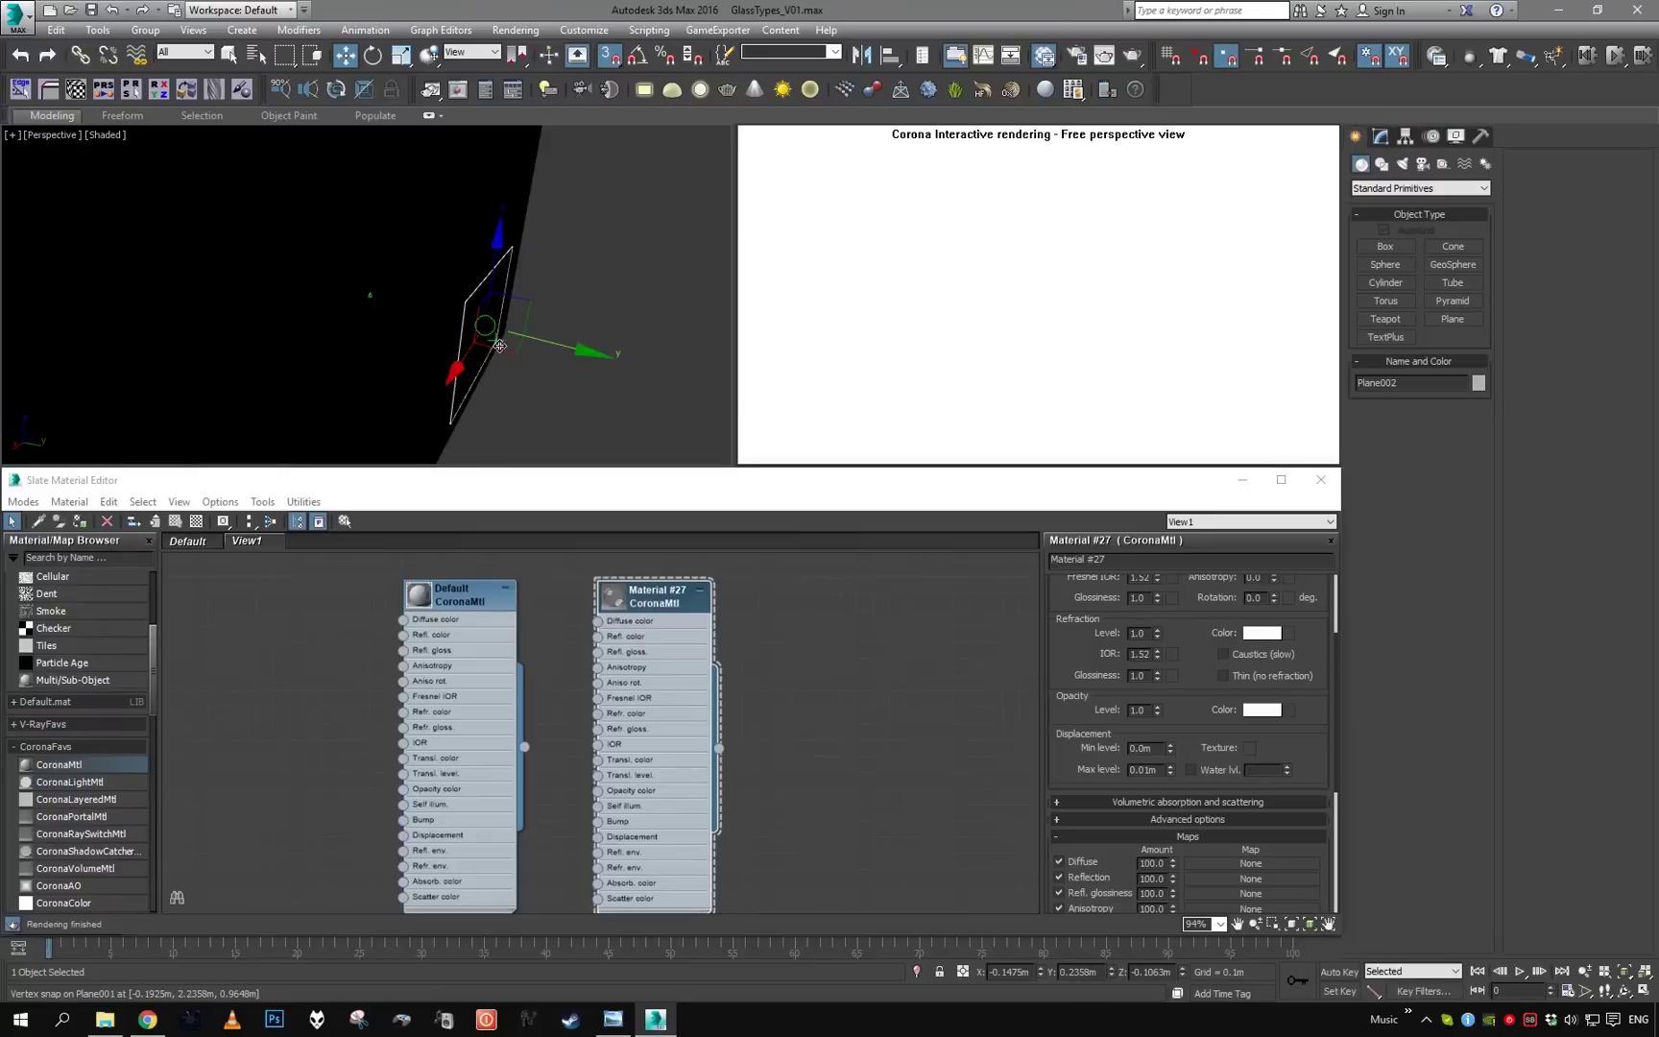
{"action": "scroll", "coordinate": [101, 752], "scroll_direction": "down", "scroll_amount": 3}
Create a CoronaPortalMtl, assign it to the window plane, and bring the teapot and bulb back into view
{"action": "left_click_drag", "start_coordinate": [86, 761], "coordinate": [276, 696]}
{"action": "key", "text": "a"}
{"action": "middle_click_drag", "start_coordinate": [319, 396], "coordinate": [496, 304], "text": "alt"}
{"action": "scroll", "coordinate": [424, 304], "scroll_direction": "down", "scroll_amount": 5}
{"action": "key", "text": "q"}
{"action": "middle_click_drag", "start_coordinate": [497, 303], "coordinate": [496, 226]}
{"action": "scroll", "coordinate": [456, 243], "scroll_direction": "up", "scroll_amount": 2}
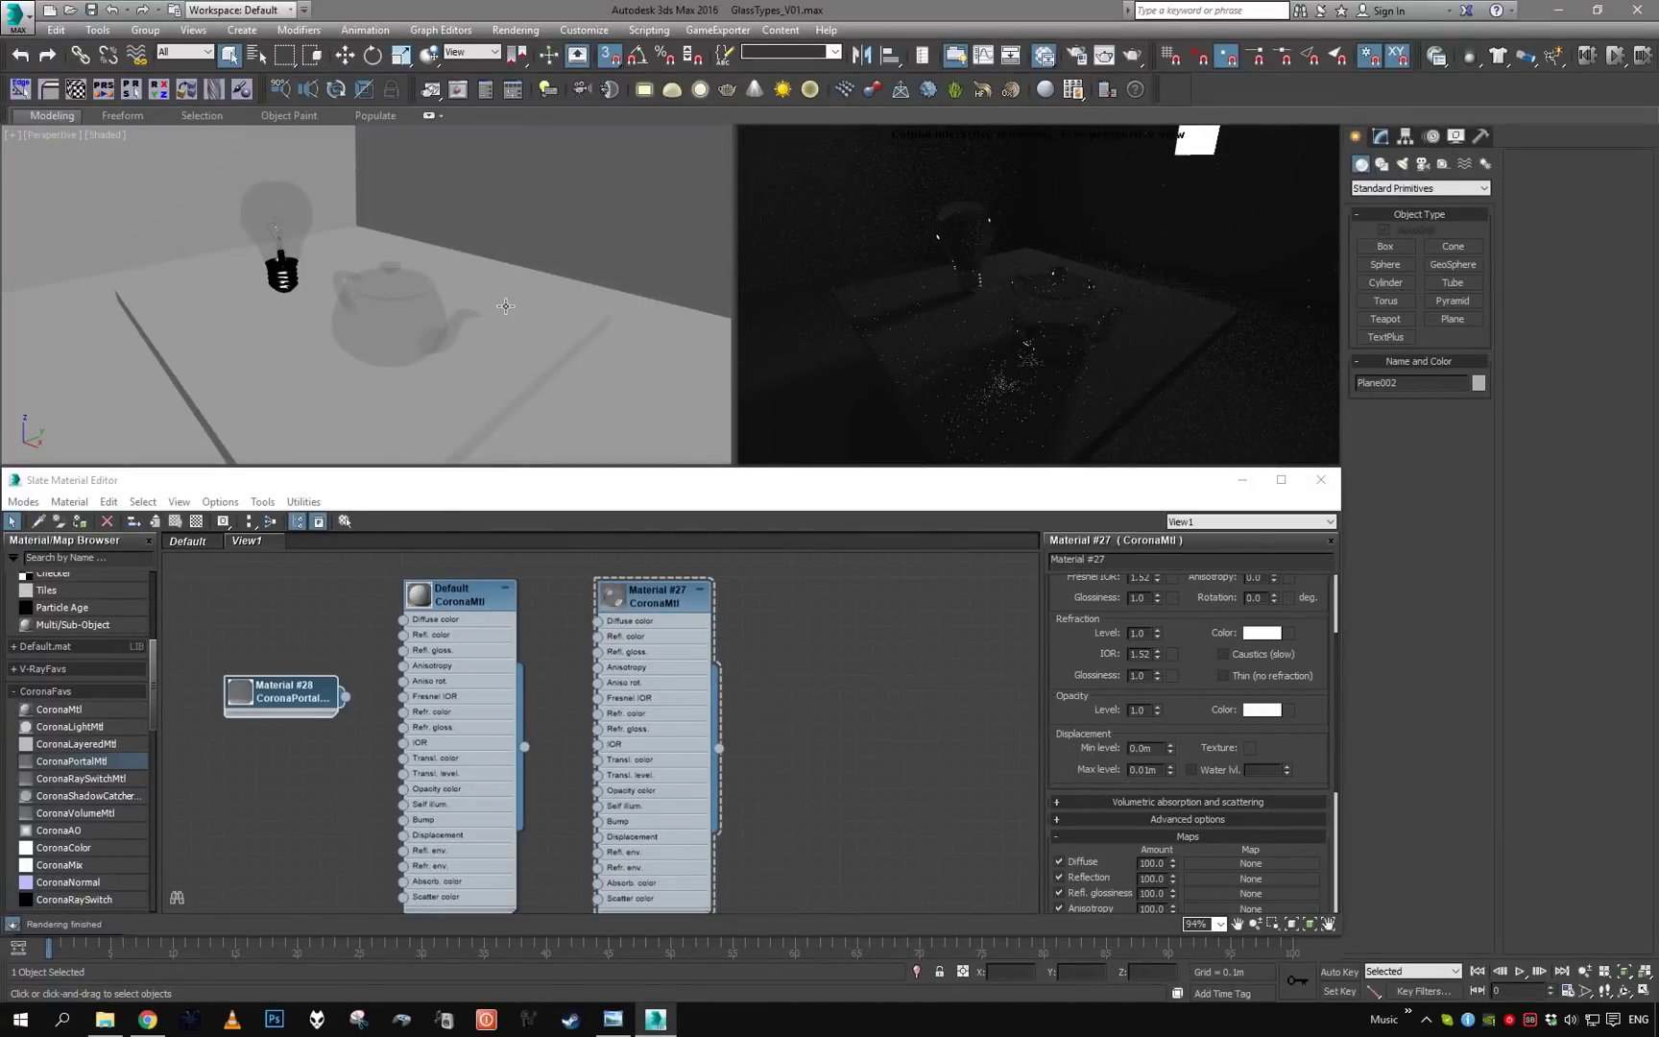
Set Max Sample Intensity to 0 in the renderer's performance settings and close the render setup
{"action": "key", "text": "F10"}
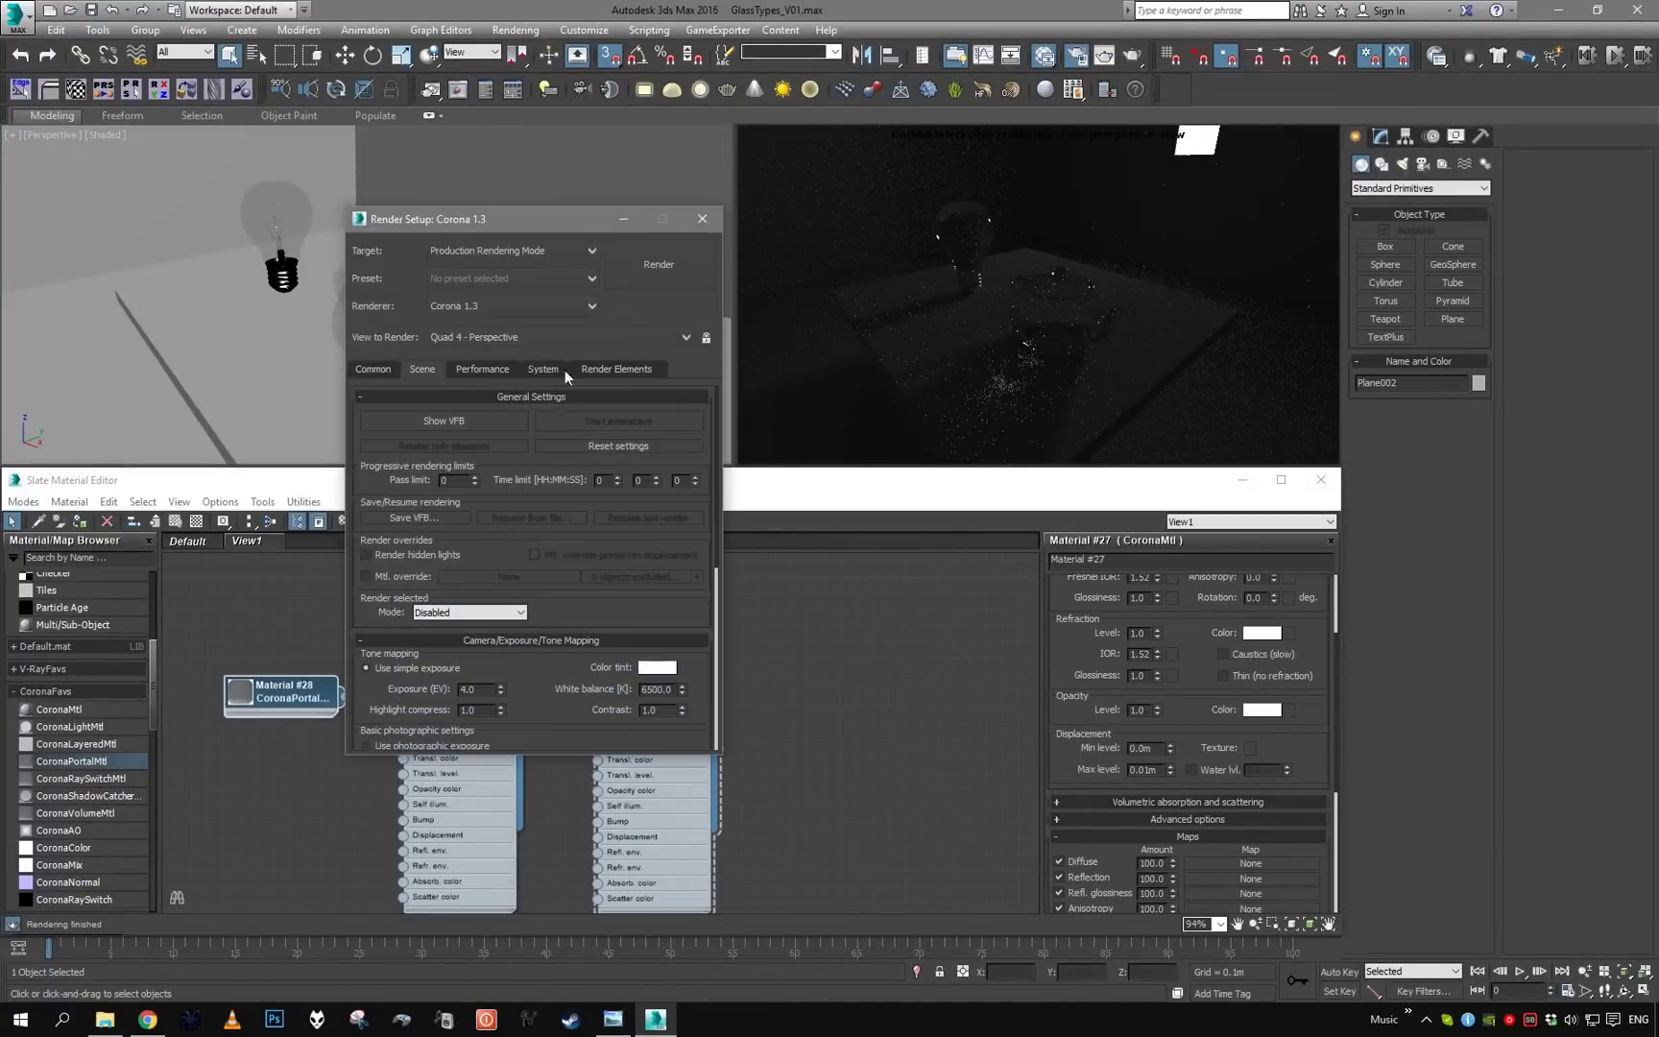
{"action": "mouse_move", "coordinate": [605, 623]}
{"action": "left_mouse_down"}
{"action": "mouse_move", "coordinate": [592, 509]}
{"action": "mouse_move", "coordinate": [573, 618]}
{"action": "left_mouse_up"}
{"action": "left_click", "coordinate": [467, 365]}
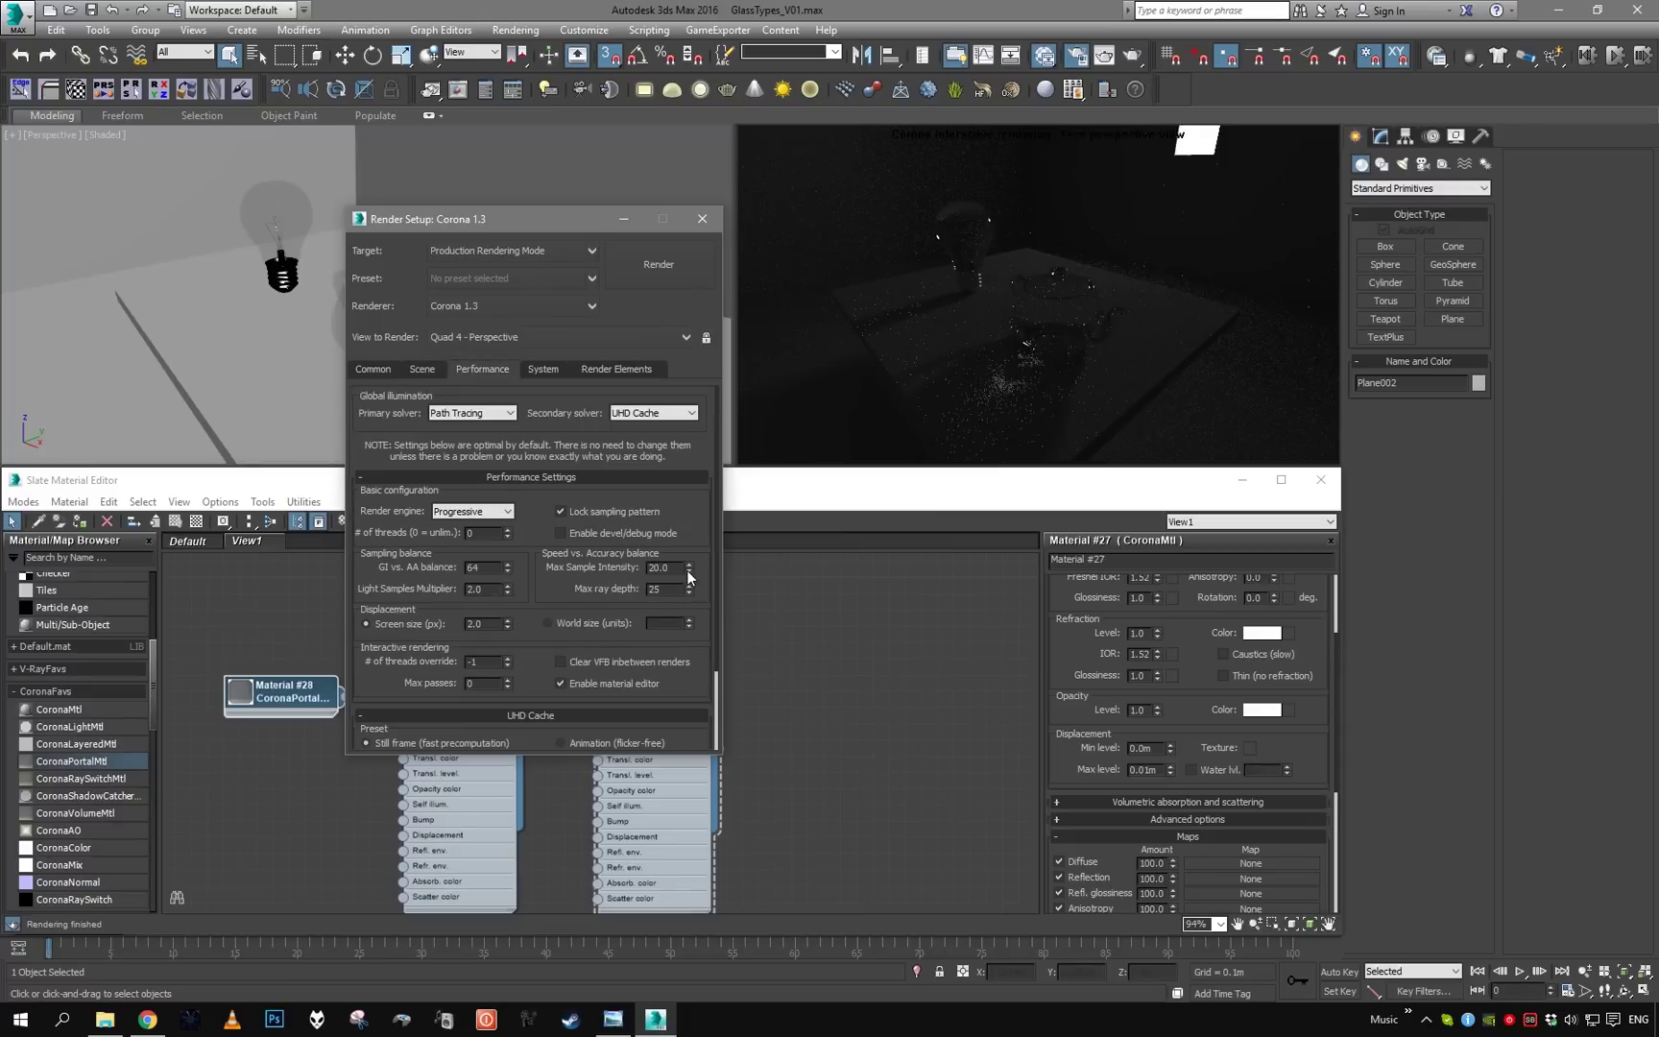
{"action": "double_click", "coordinate": [672, 568]}
{"action": "type", "text": "0"}
{"action": "key", "text": "Return"}
{"action": "left_click", "coordinate": [702, 218]}
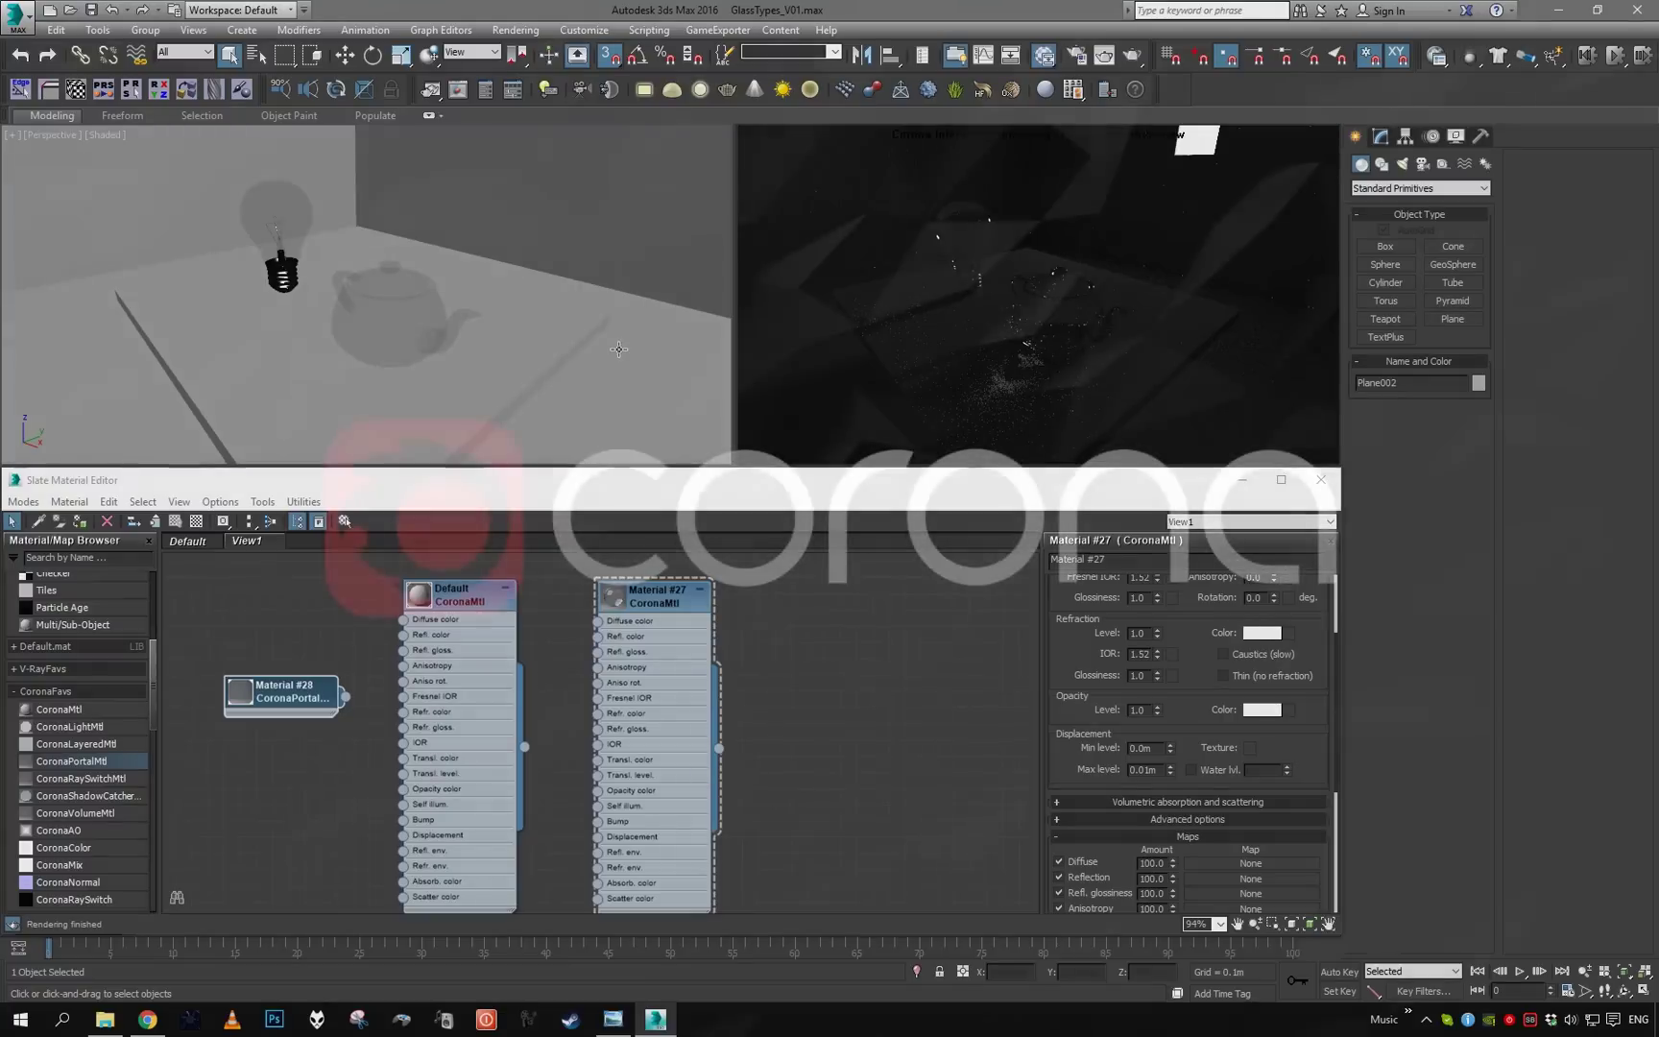